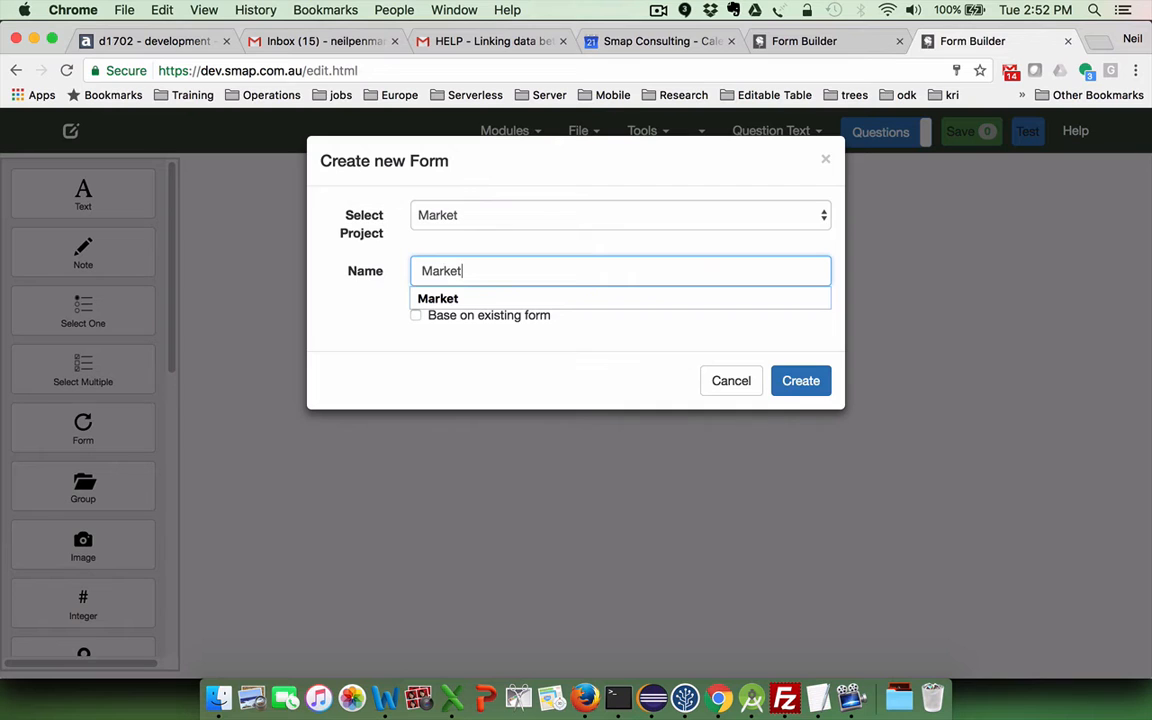
- Create the Market form and add a text question reading "What is the Barangay" after the q1) prefix
{"action": "left_click", "coordinate": [805, 381]}
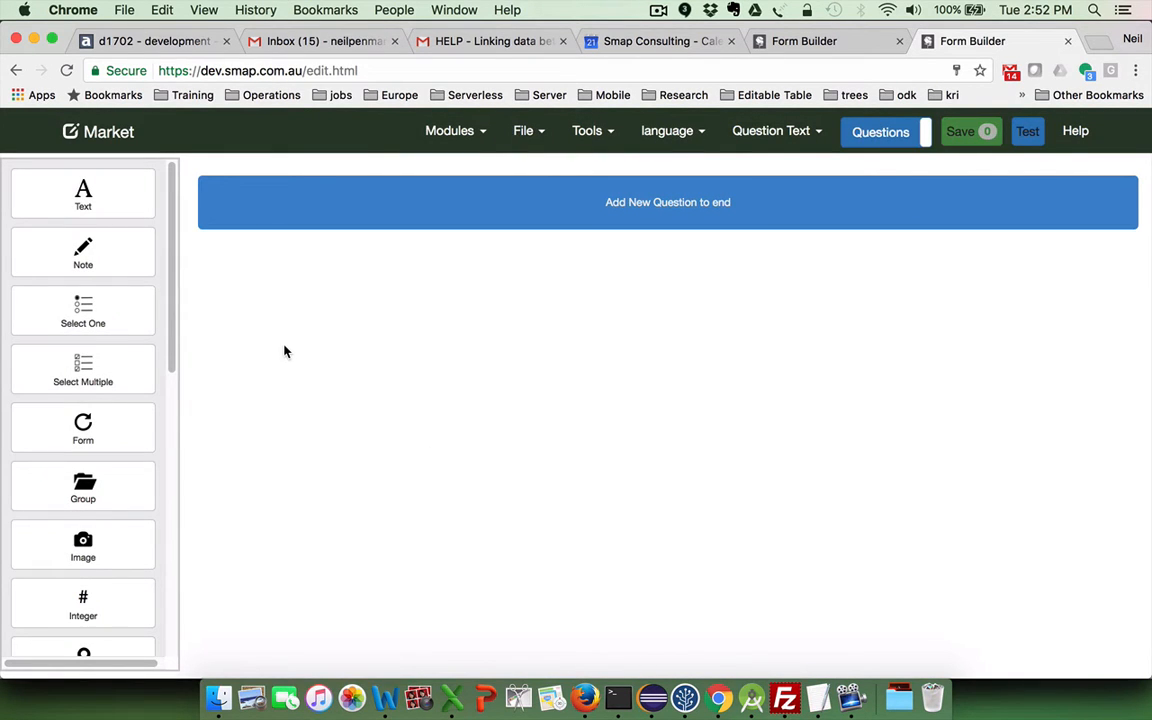
{"action": "left_click", "coordinate": [94, 195]}
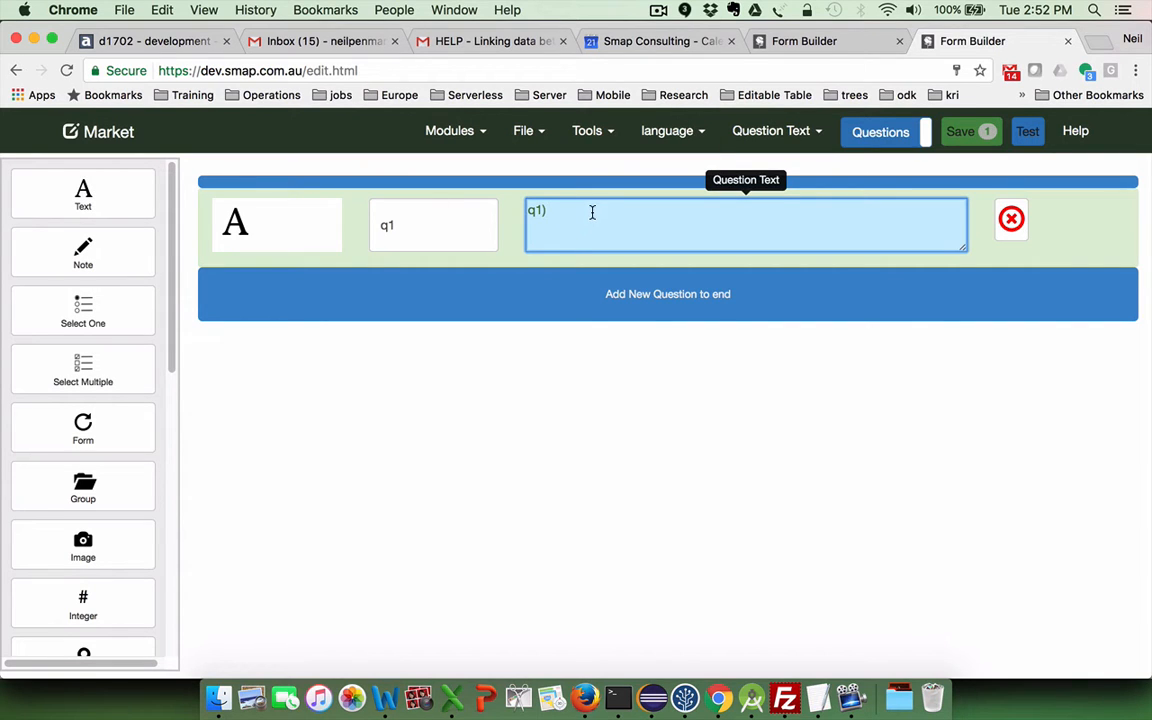
{"action": "type", "text": "What is the Barangay"}
- Rename the Barangay question to barangay
{"action": "left_click", "coordinate": [470, 221]}
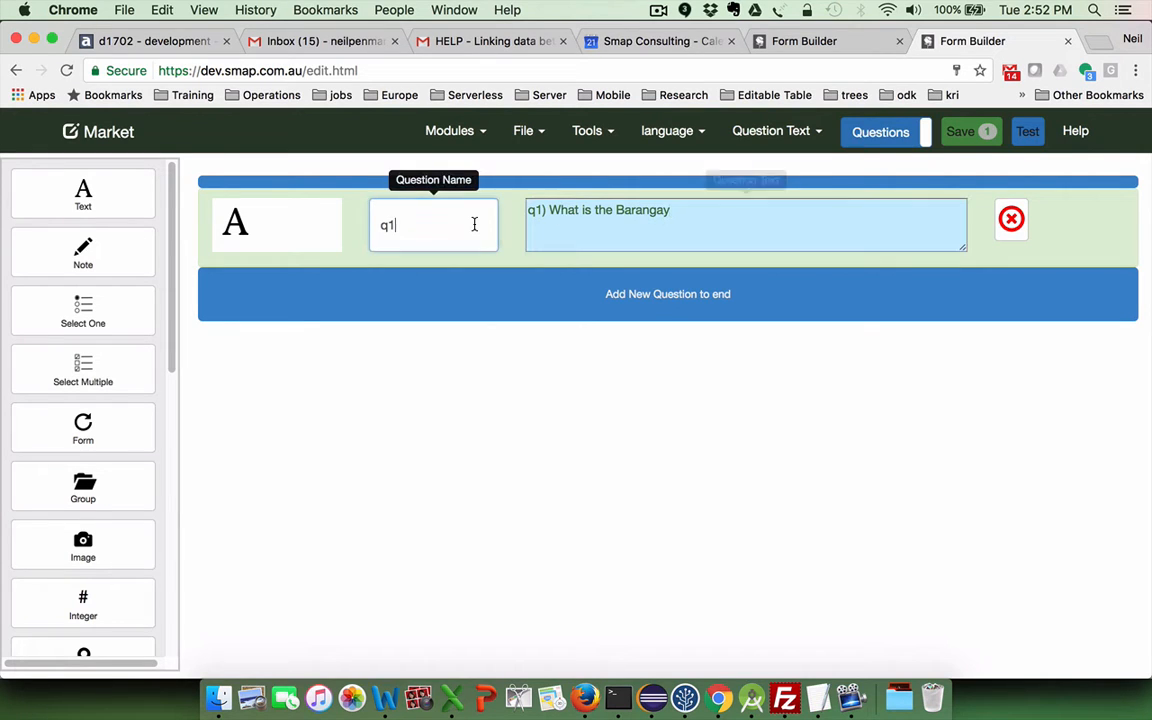
{"action": "key", "text": "BackSpace"}
{"action": "key", "text": "BackSpace"}
{"action": "type", "text": "b"}
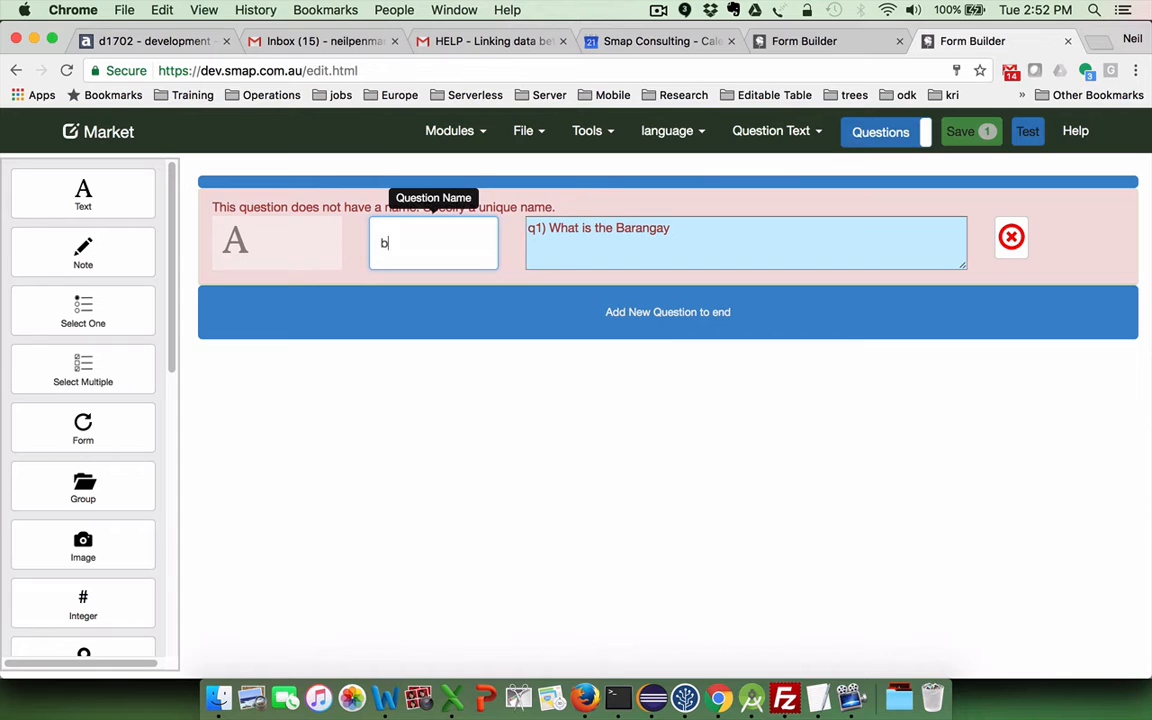
{"action": "type", "text": "arangay"}
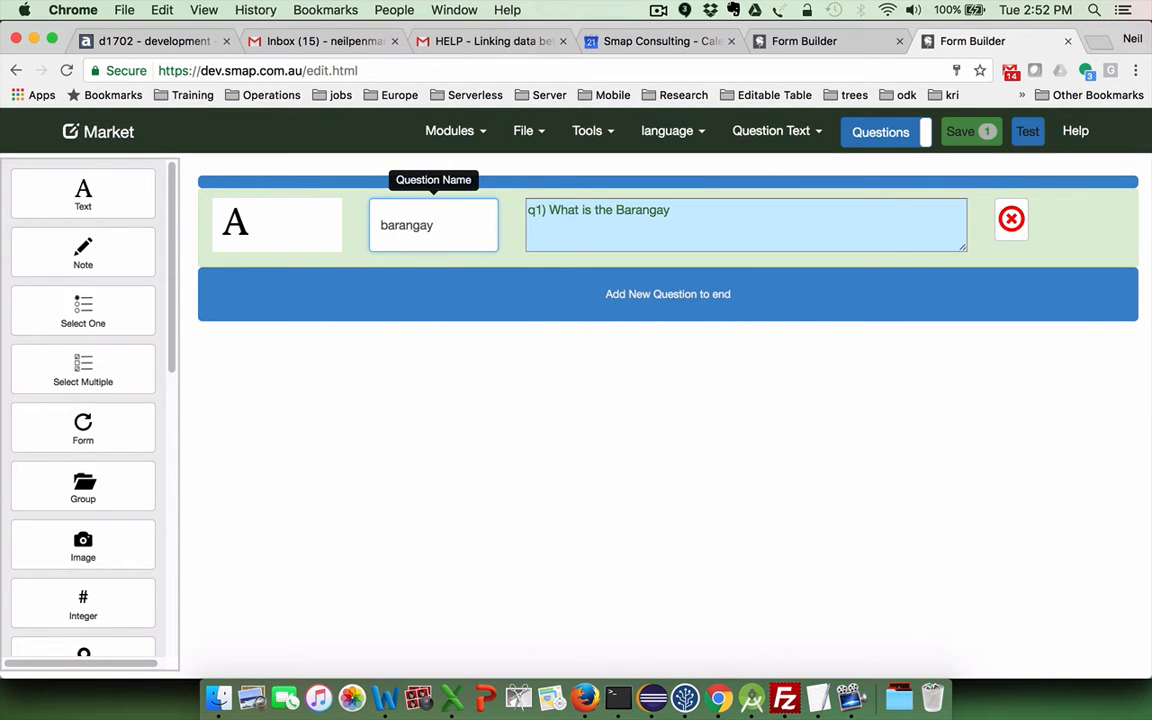
- Add a second text question named name, with the text "What is the name of the shop?" after the q2) prefix
{"action": "left_click", "coordinate": [90, 193]}
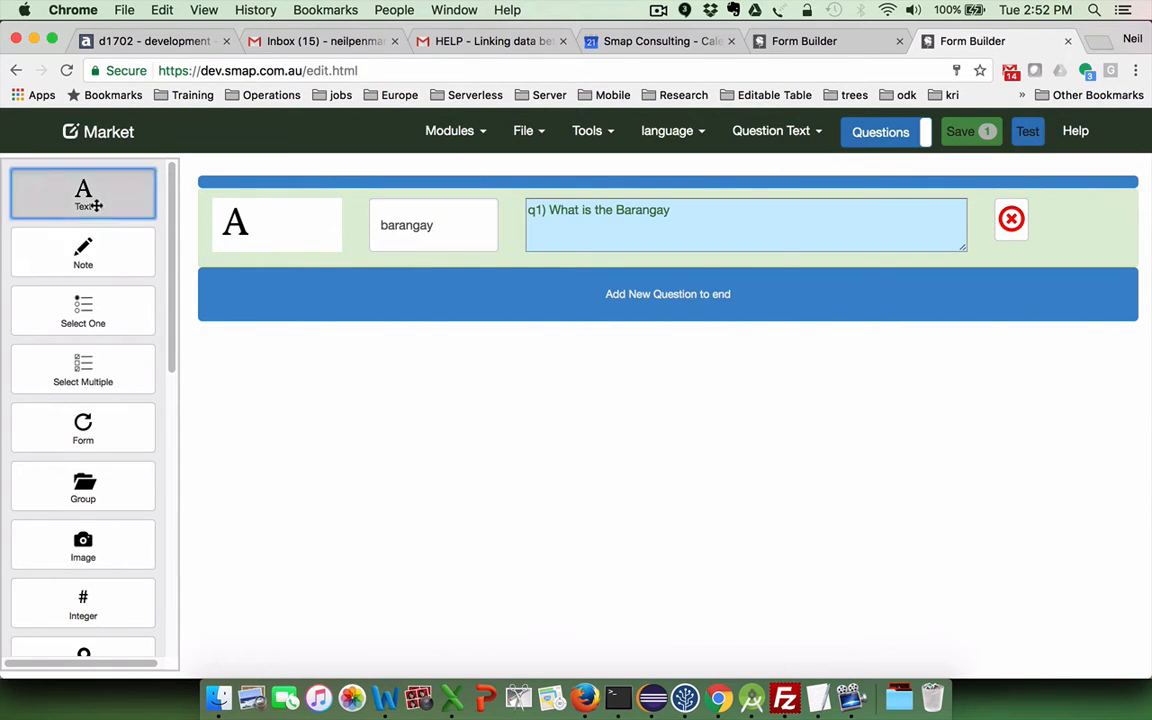
{"action": "left_click", "coordinate": [414, 318]}
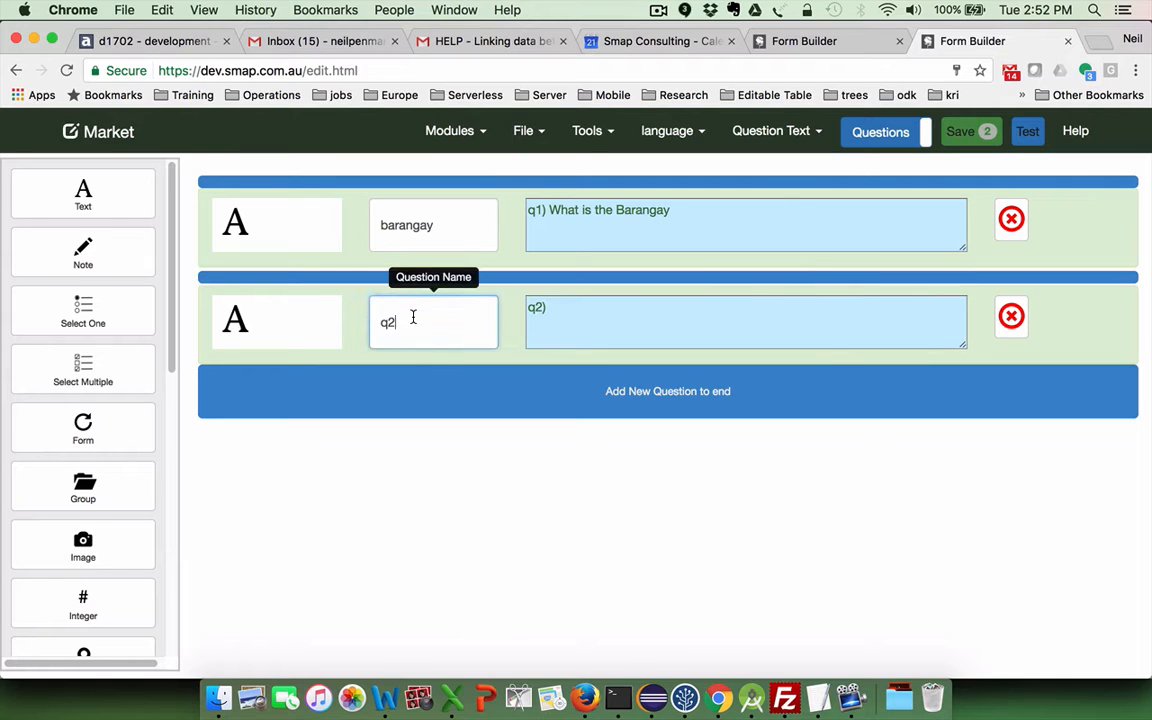
{"action": "key", "text": "BackSpace"}
{"action": "key", "text": "BackSpace"}
{"action": "type", "text": "name"}
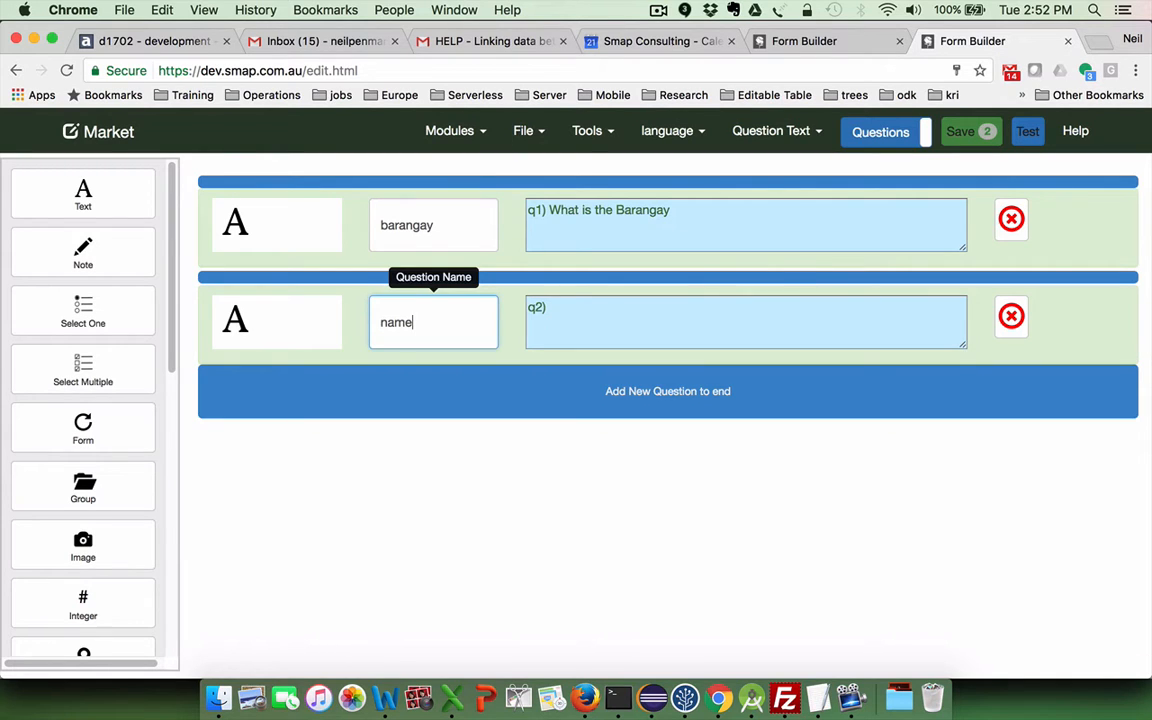
{"action": "left_click", "coordinate": [571, 309]}
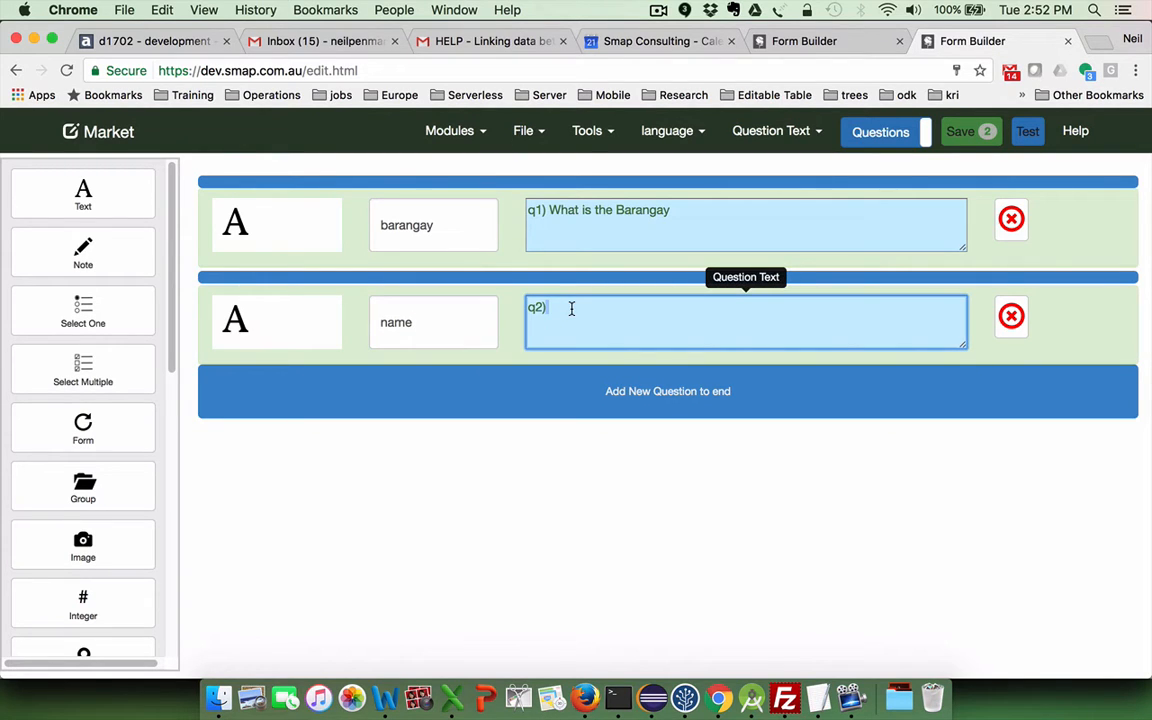
{"action": "type", "text": "What is the name of t"}
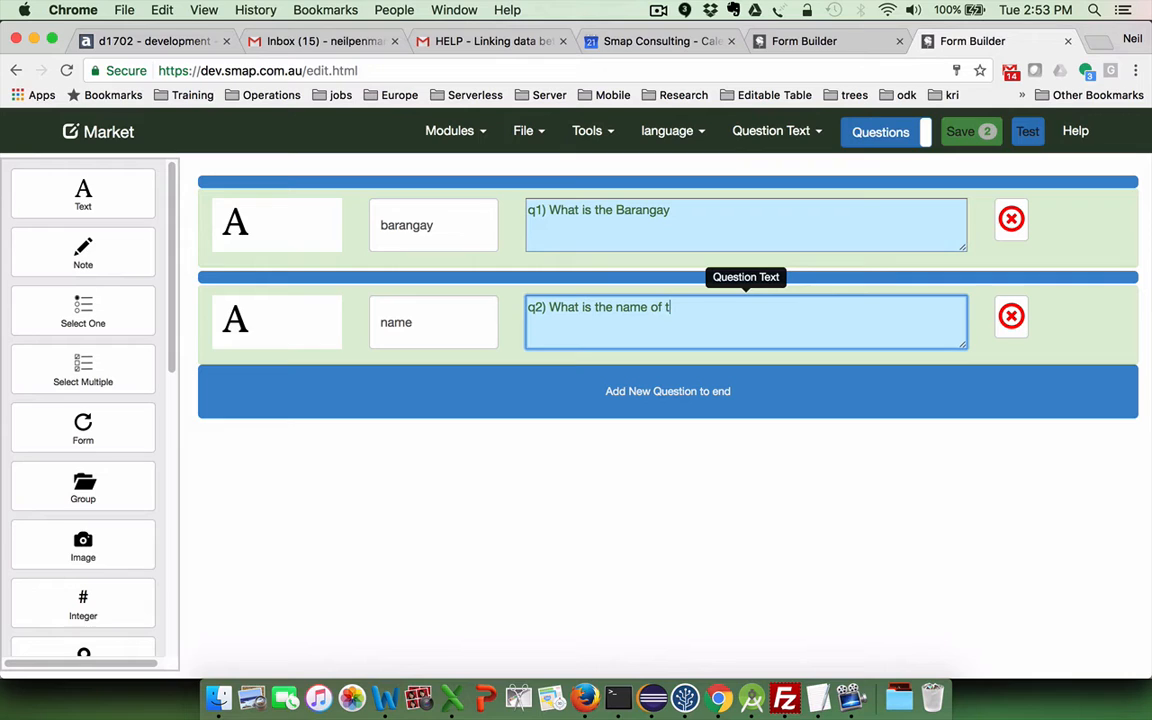
{"action": "type", "text": "e he shop?"}
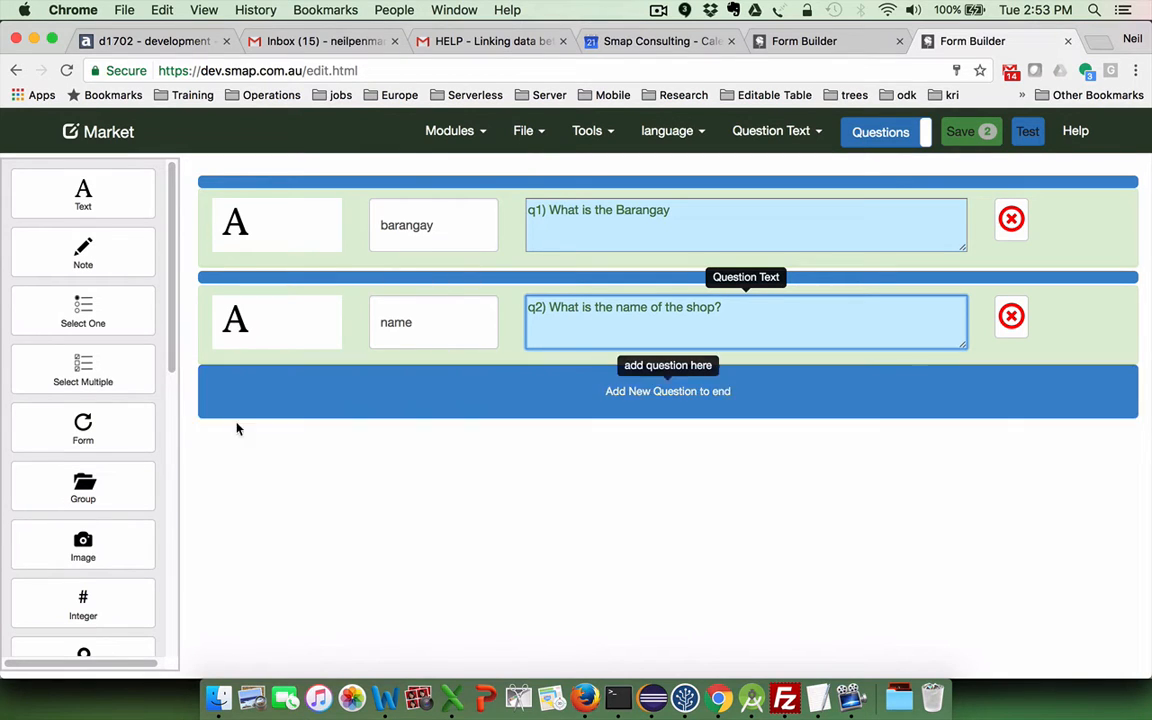
- Add a repeating sub-form at the end, name it products and clear its question text
{"action": "left_click", "coordinate": [83, 430]}
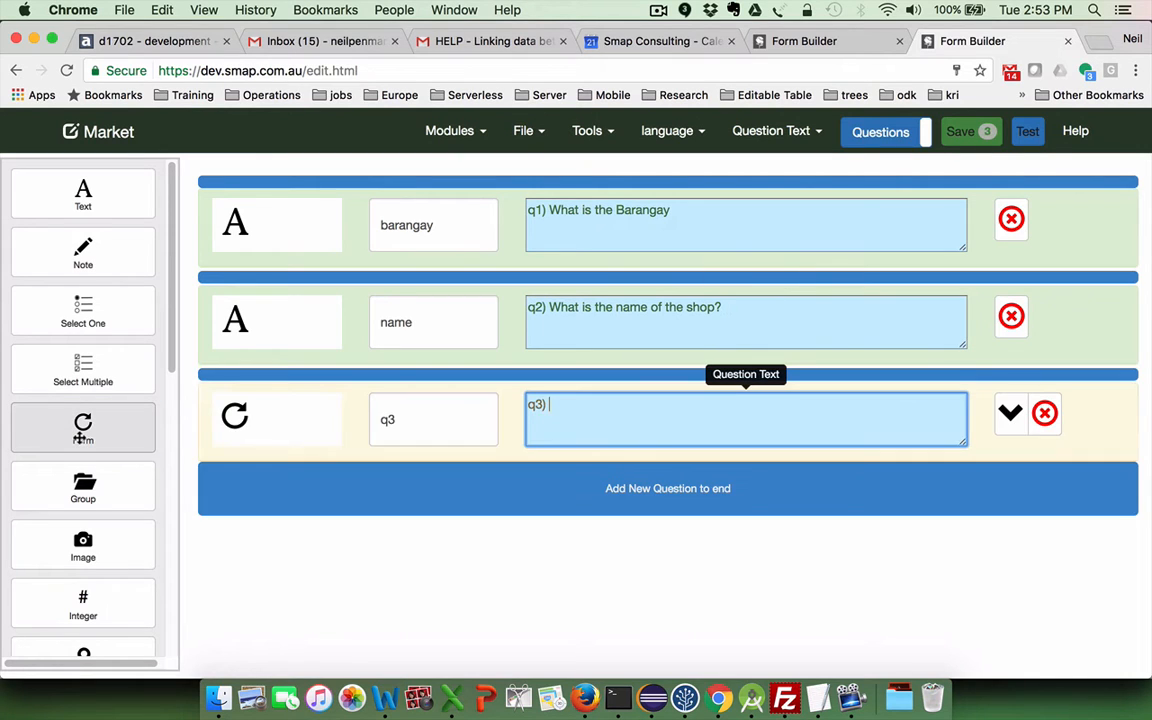
{"action": "left_click", "coordinate": [406, 420]}
{"action": "key", "text": "BackSpace"}
{"action": "key", "text": "BackSpace"}
{"action": "type", "text": "pro"}
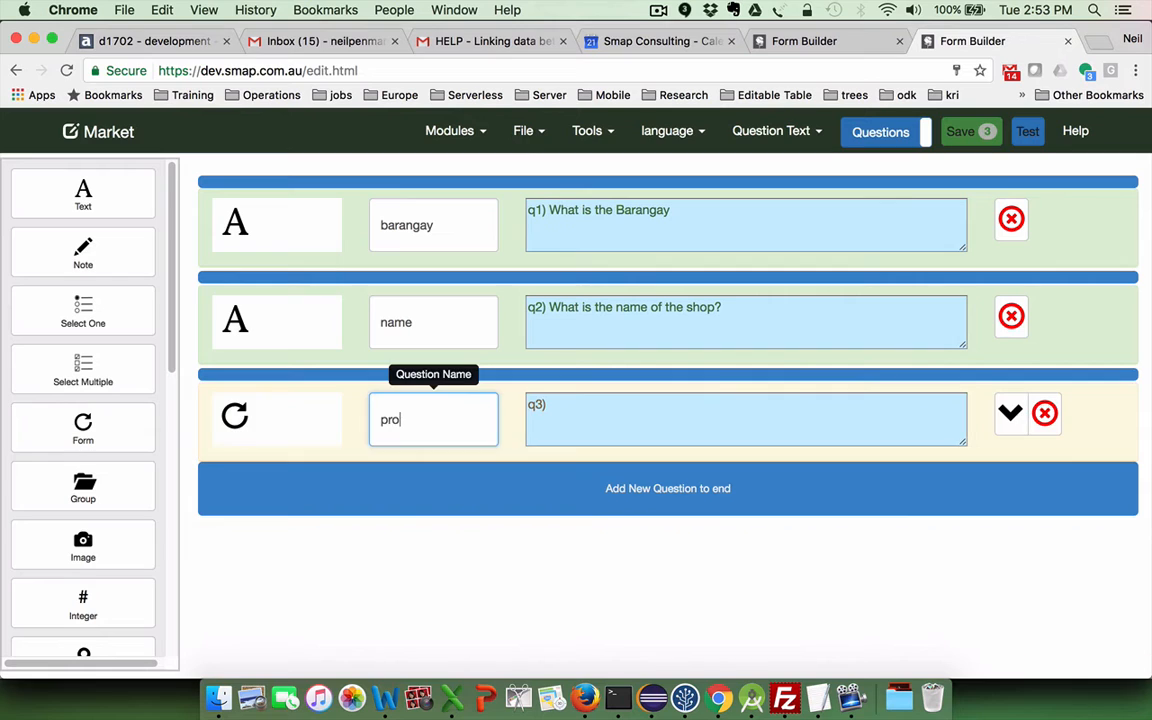
{"action": "type", "text": "ducts"}
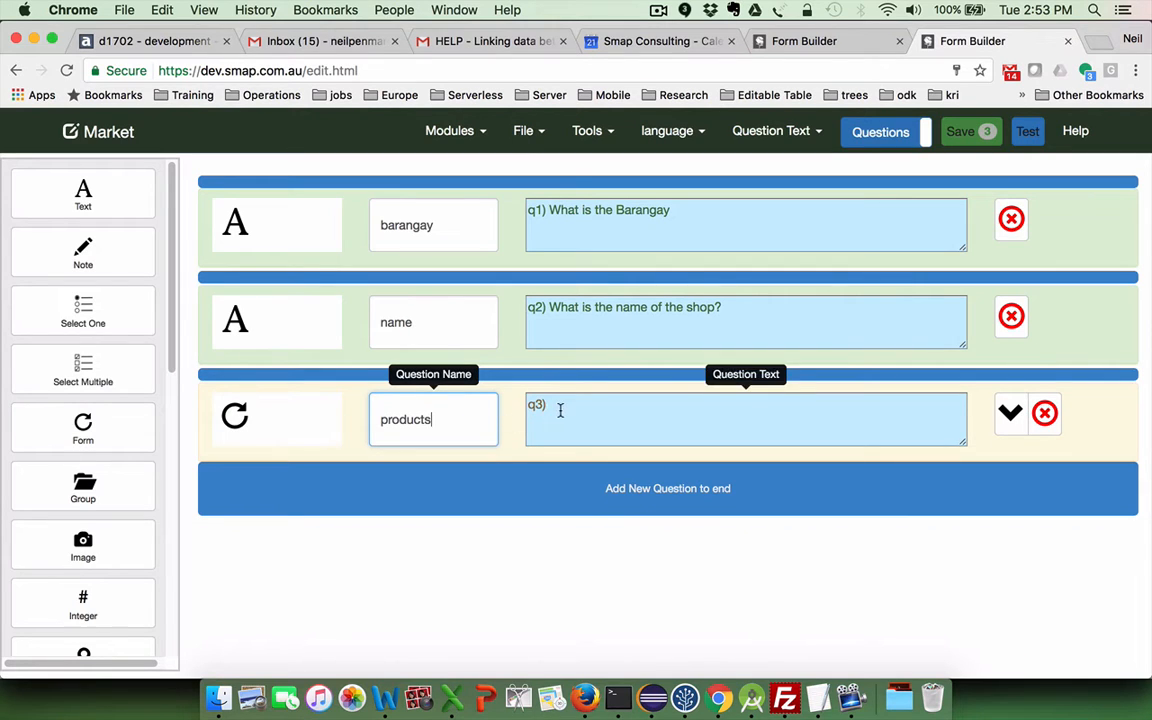
{"action": "left_click", "coordinate": [561, 407]}
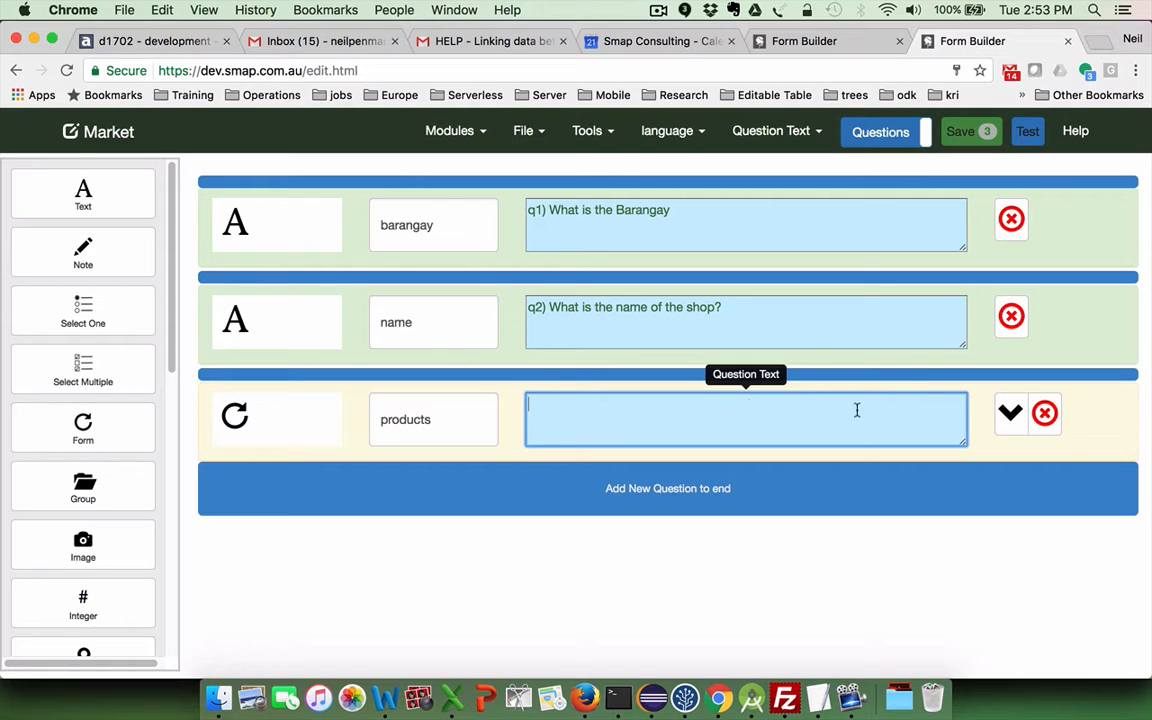
- Add a Select One question inside the products sub-form and name it product
{"action": "left_click", "coordinate": [1011, 412]}
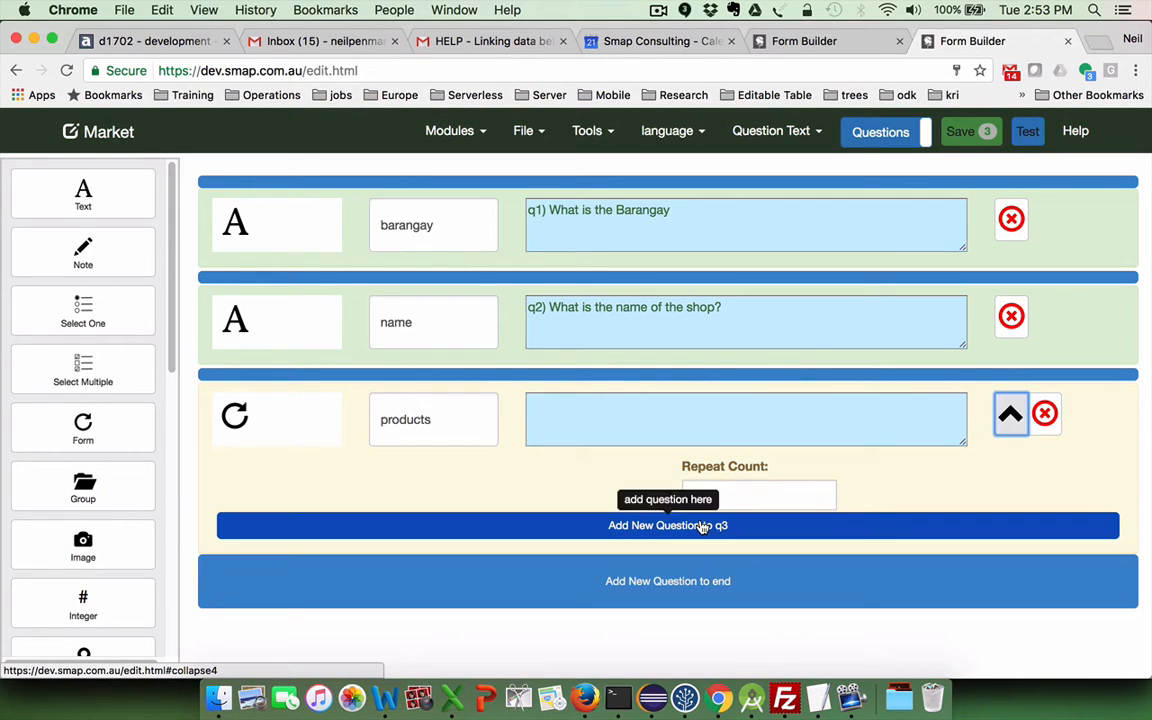
{"action": "left_click_drag", "start_coordinate": [80, 305], "coordinate": [284, 528]}
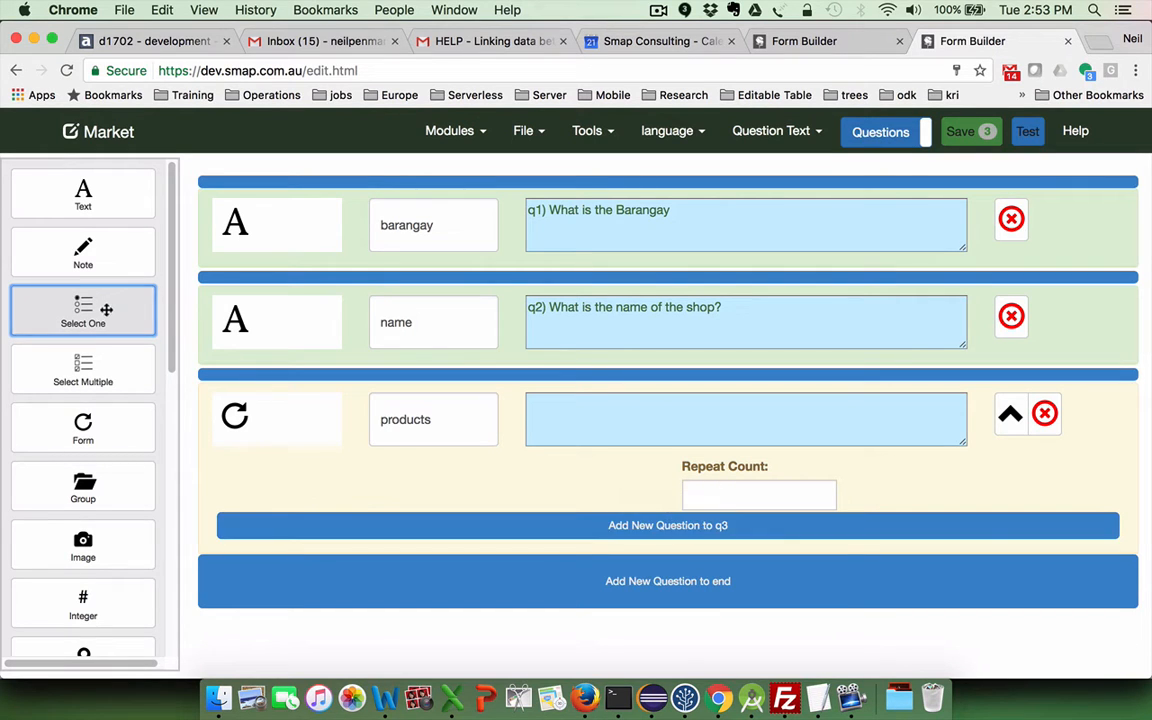
{"action": "left_click_drag", "start_coordinate": [103, 305], "coordinate": [357, 540]}
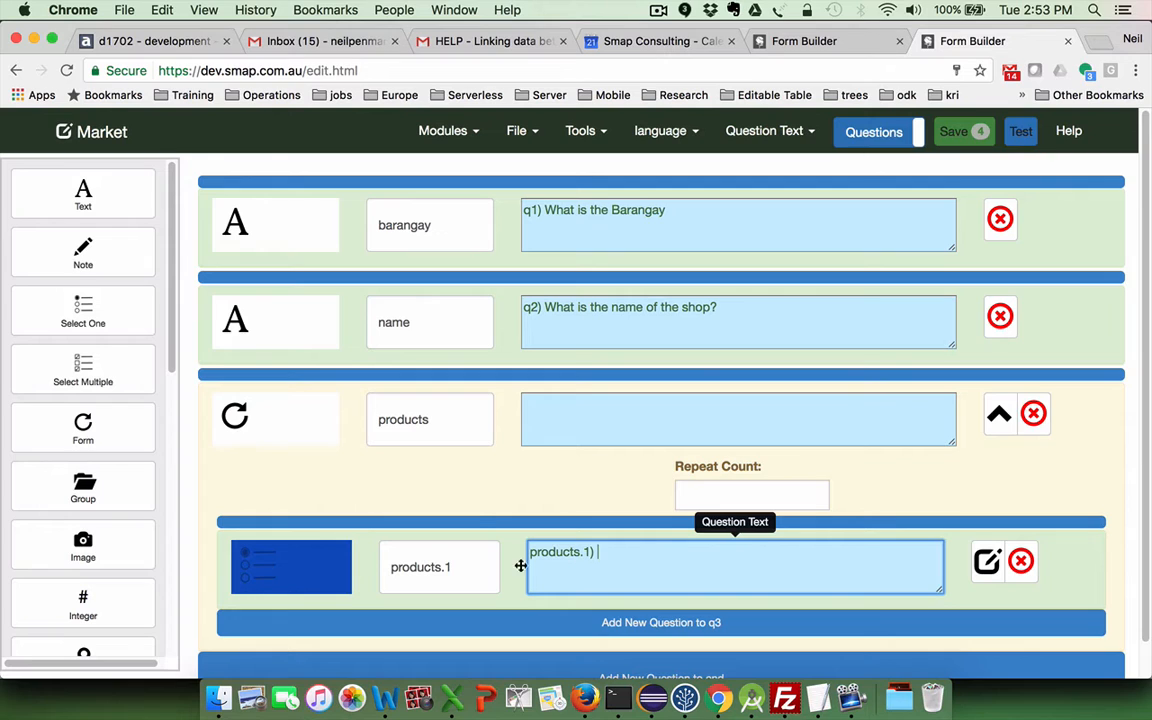
{"action": "left_click", "coordinate": [457, 568]}
{"action": "key", "text": "BackSpace"}
{"action": "key", "text": "BackSpace"}
{"action": "key", "text": "BackSpace"}
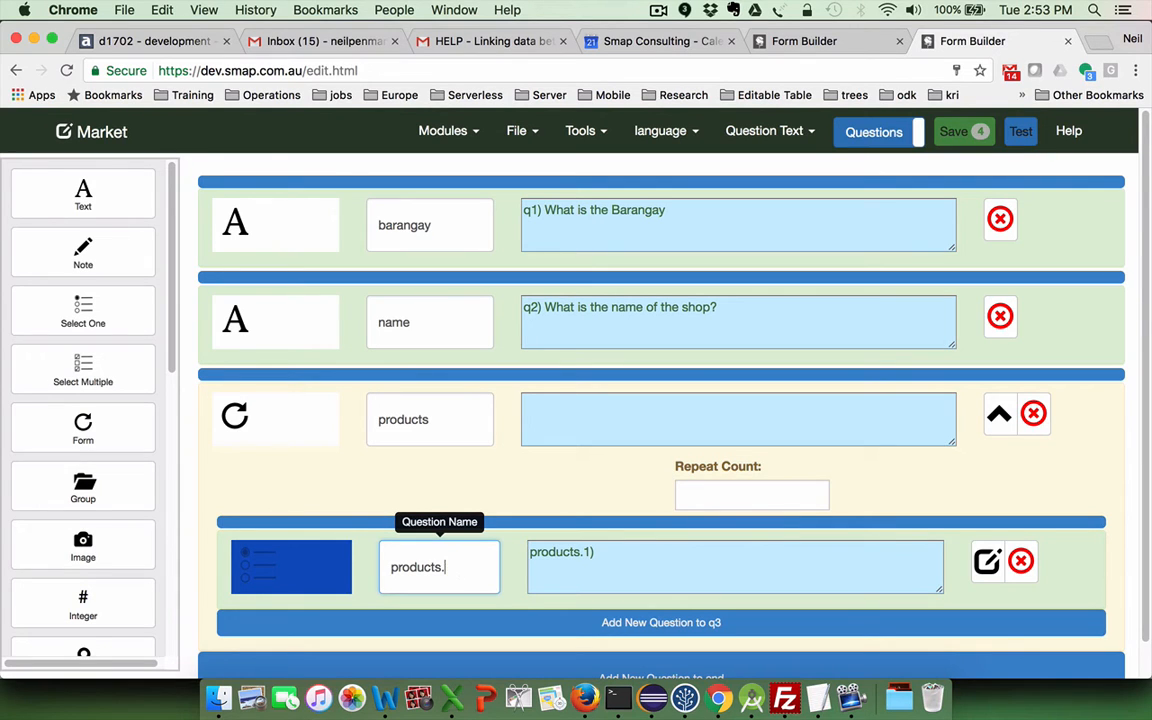
- Replace the question text of the product question with "Product"
{"action": "left_click", "coordinate": [601, 552]}
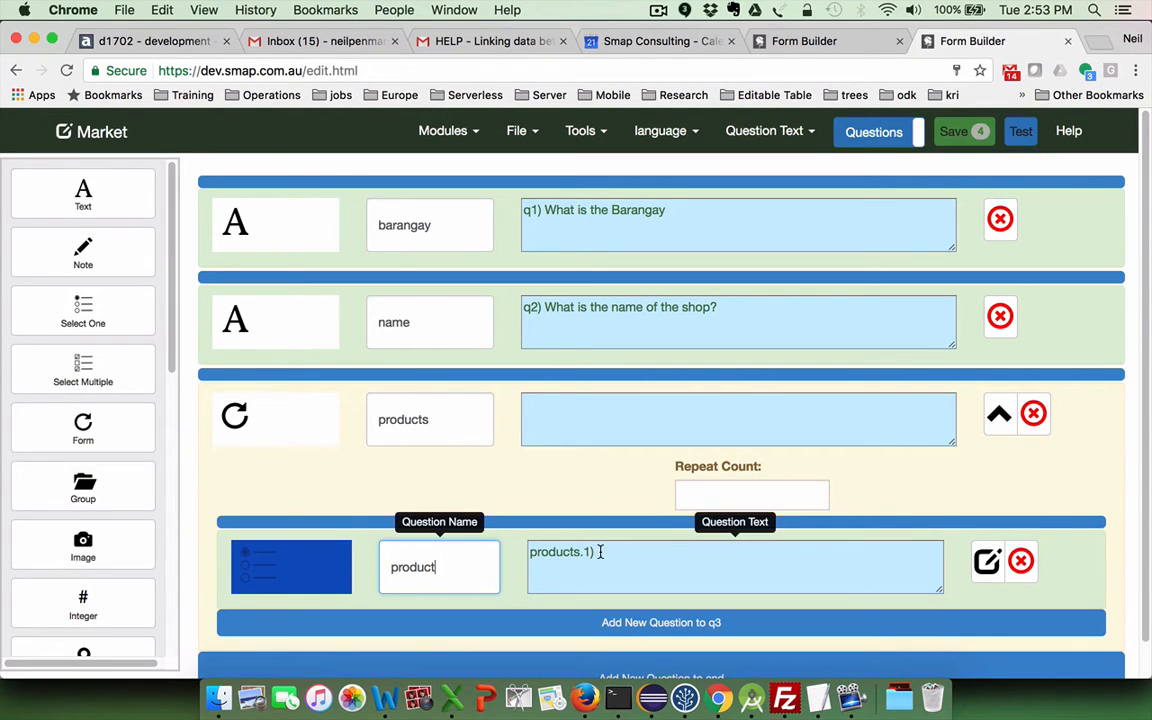
{"action": "key", "text": "BackSpace"}
{"action": "key", "text": "BackSpace"}
{"action": "key", "text": "BackSpace"}
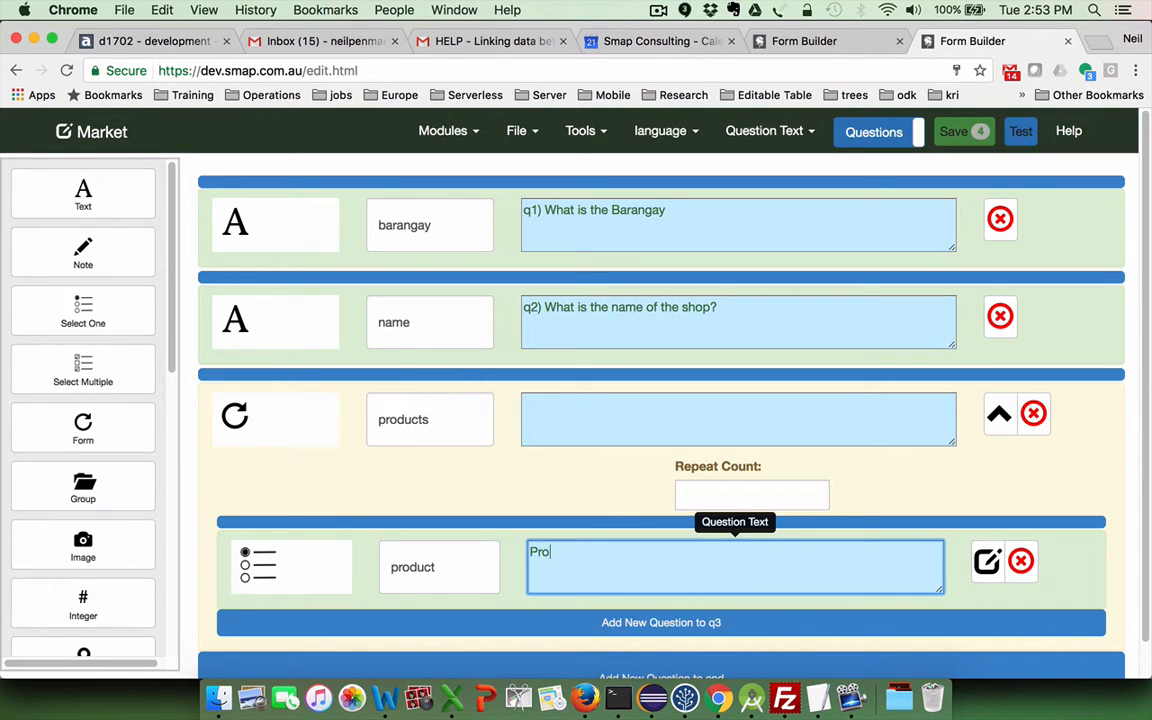
- Add a choice to the product question with the value oranges and the label Oranges
{"action": "left_click", "coordinate": [986, 561]}
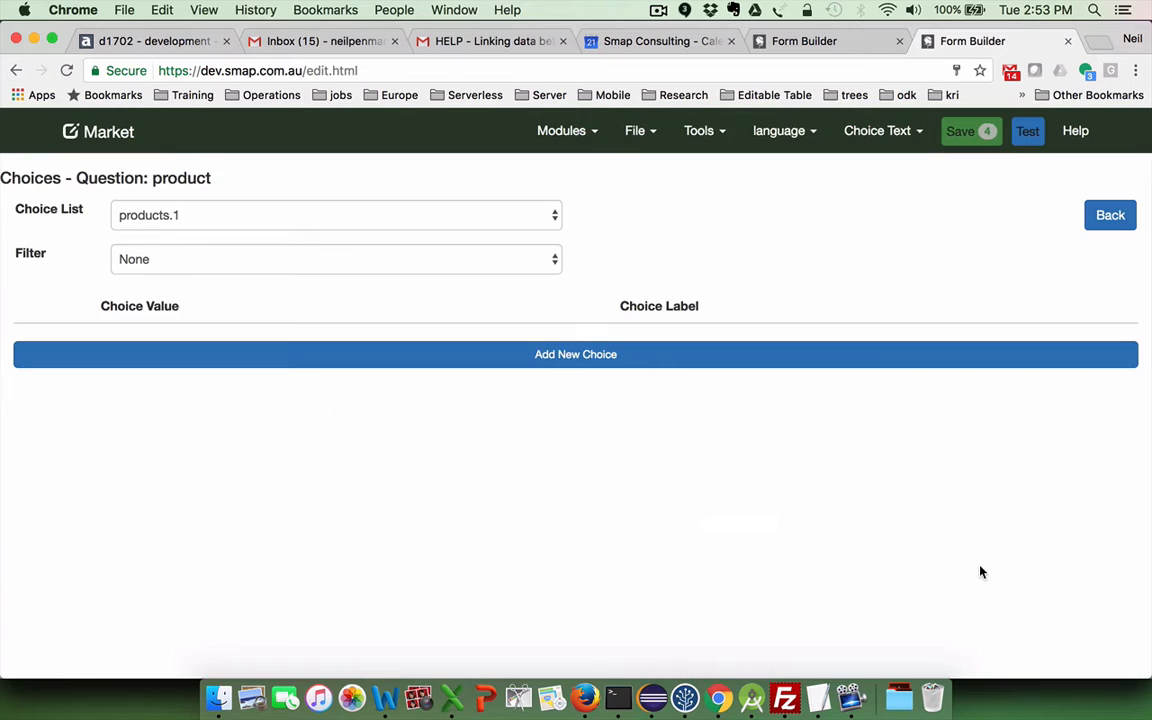
{"action": "left_click", "coordinate": [500, 356]}
{"action": "left_click", "coordinate": [198, 358]}
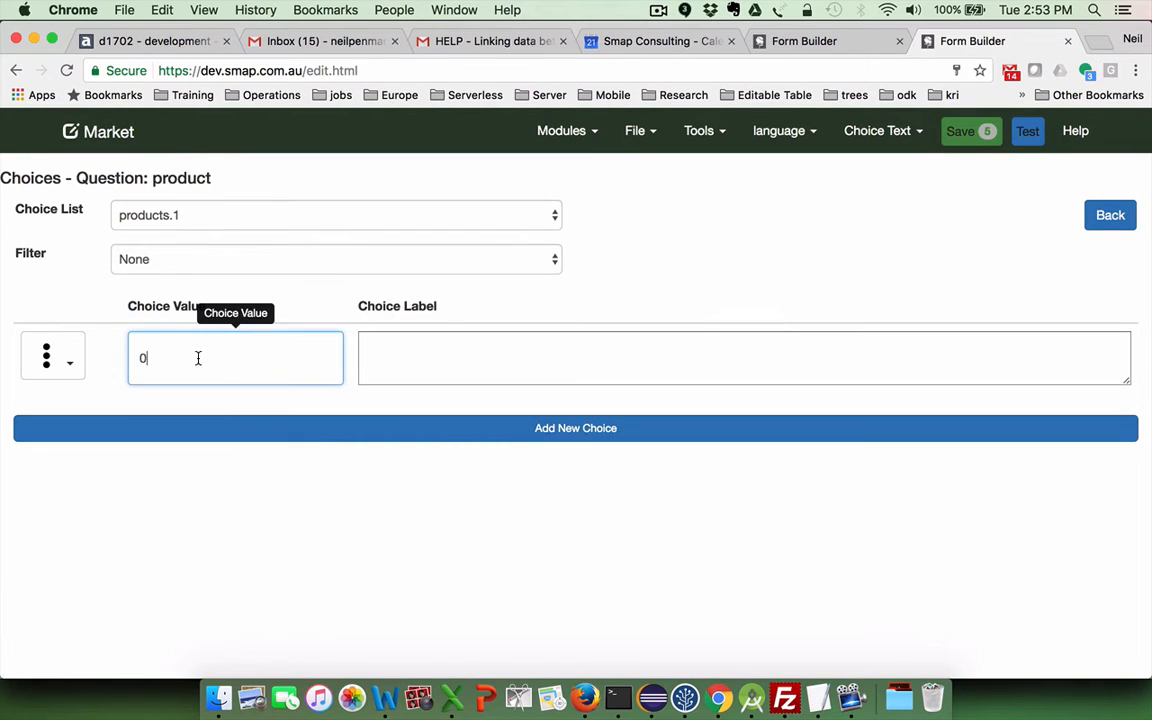
{"action": "key", "text": "BackSpace"}
{"action": "type", "text": "oranges"}
{"action": "left_click", "coordinate": [394, 363]}
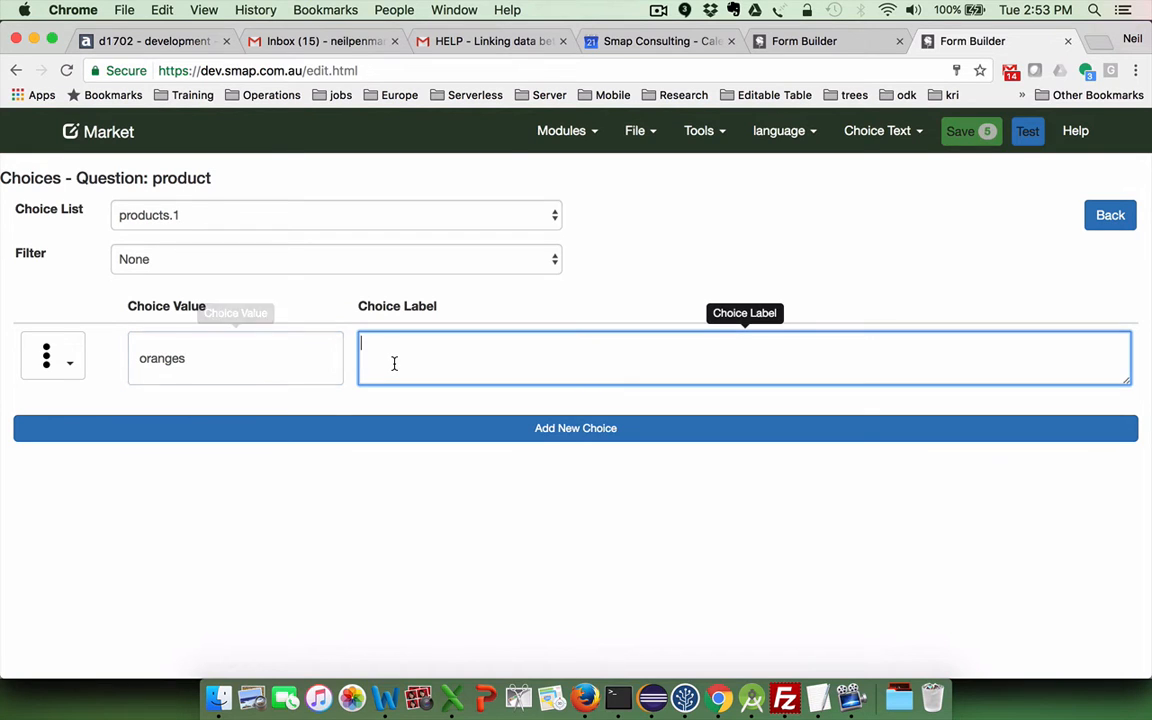
{"action": "type", "text": "Orang"}
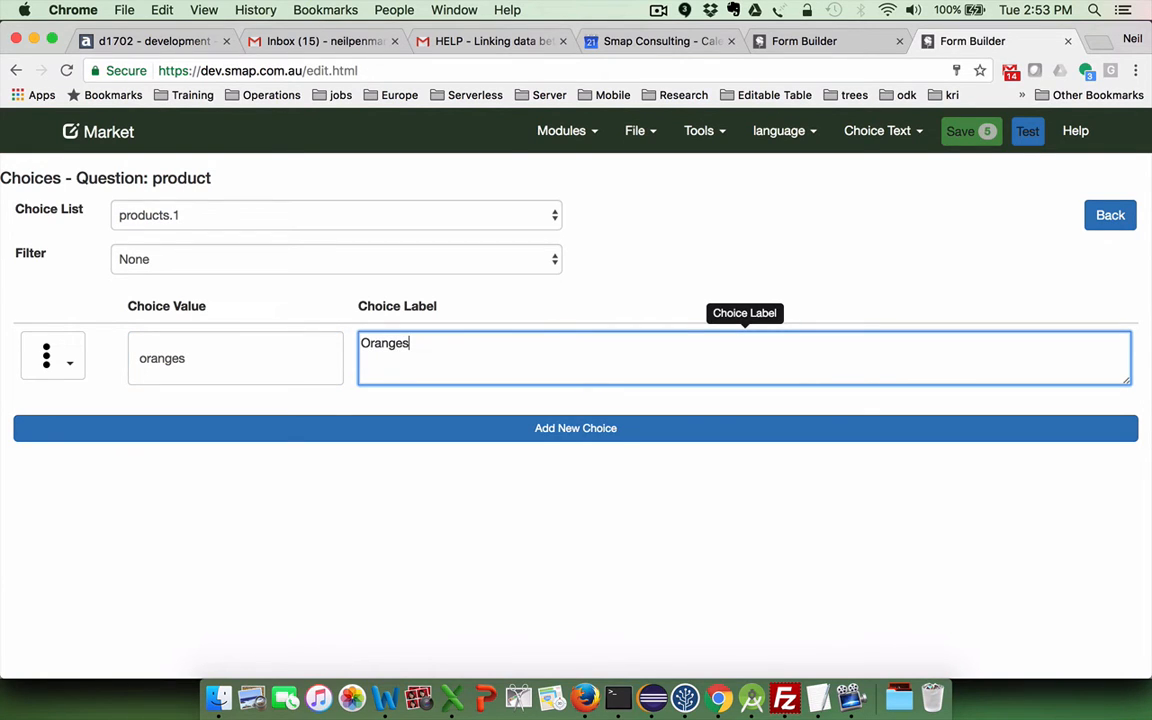
{"action": "type", "text": "es"}
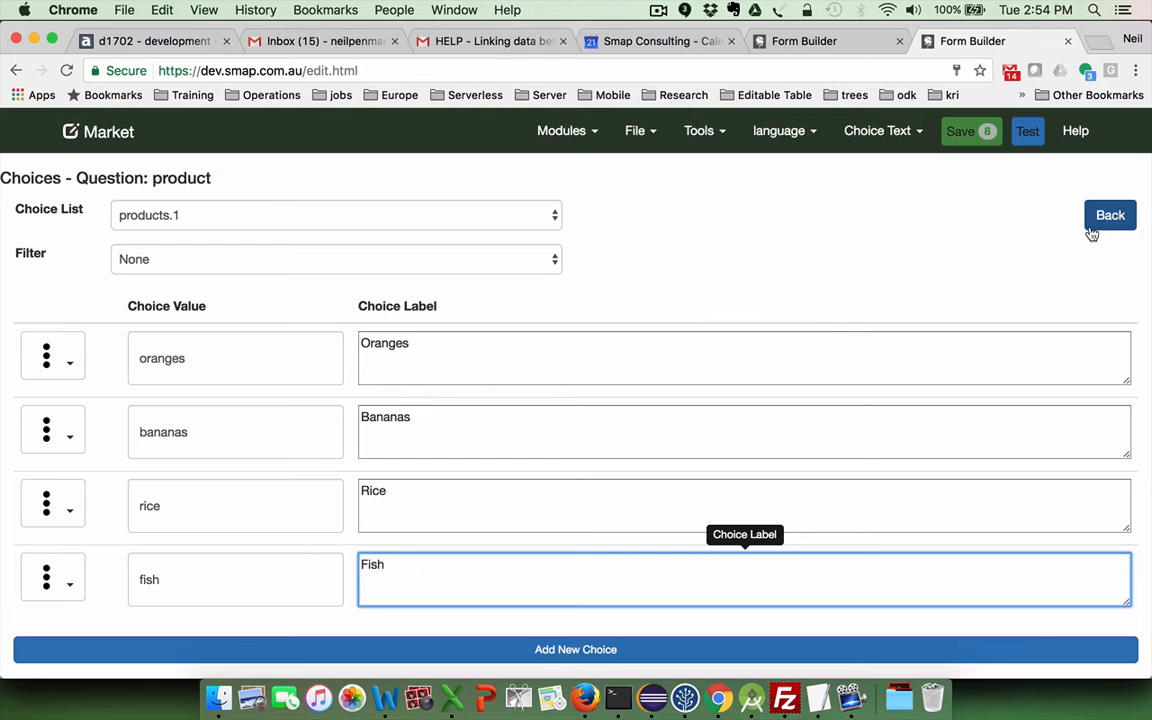
- Return from the choices to the question list, save the Market form and open it as a test web form
{"action": "left_click", "coordinate": [1108, 216]}
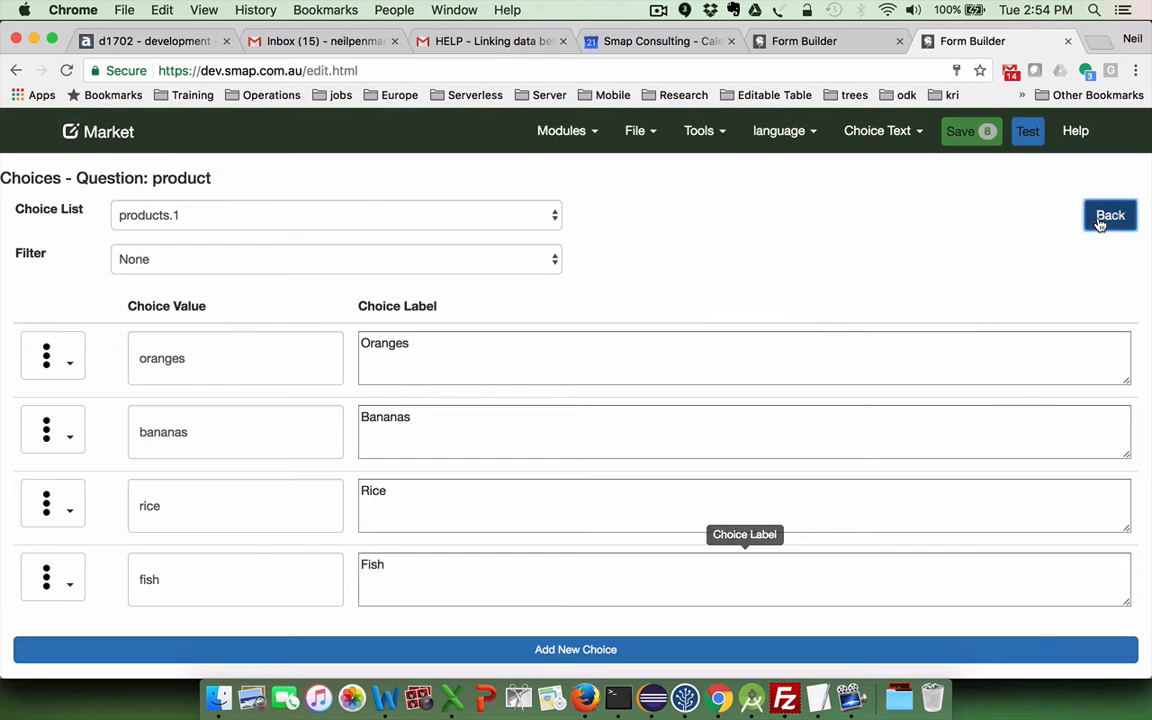
{"action": "left_click", "coordinate": [958, 133]}
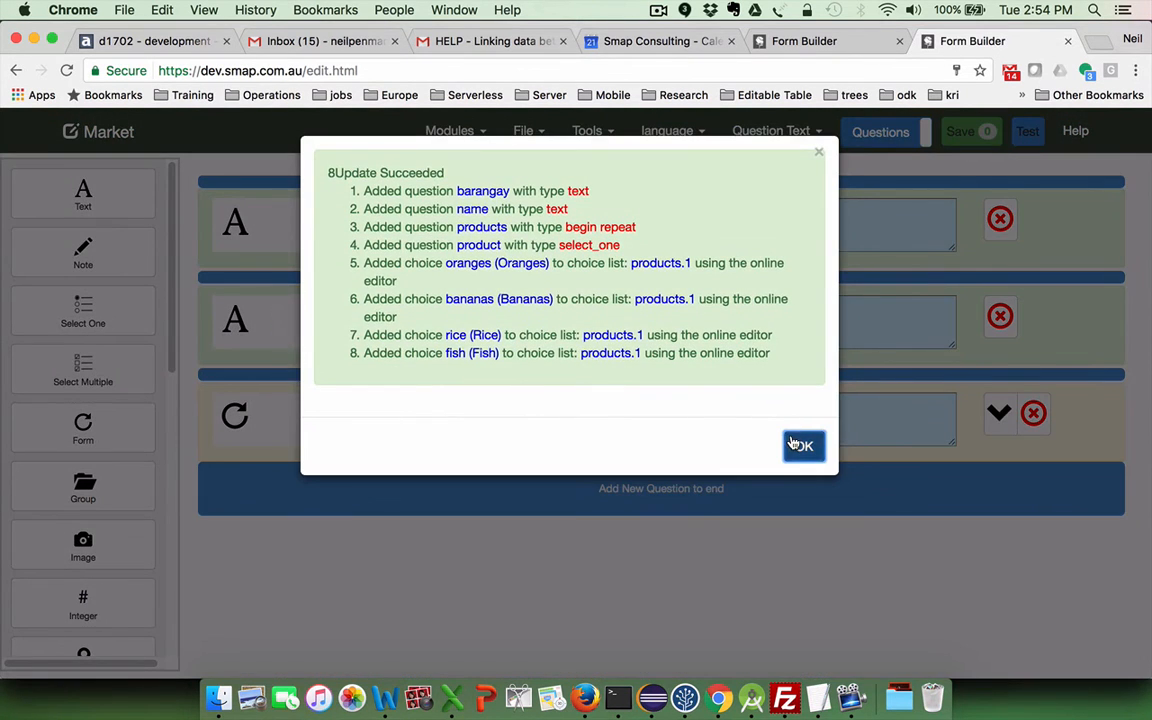
{"action": "left_click", "coordinate": [800, 445]}
{"action": "left_click", "coordinate": [1030, 134]}
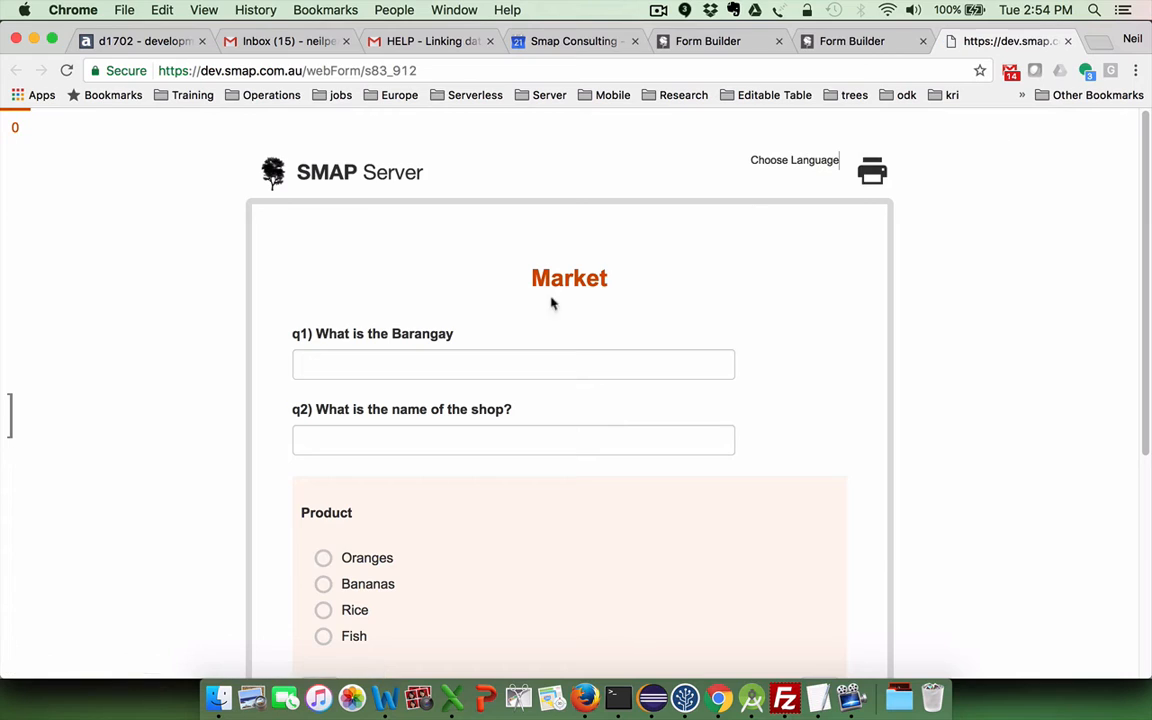
- Answer the Barangay question with Manila and the shop name question with 7-11
{"action": "left_click", "coordinate": [435, 357]}
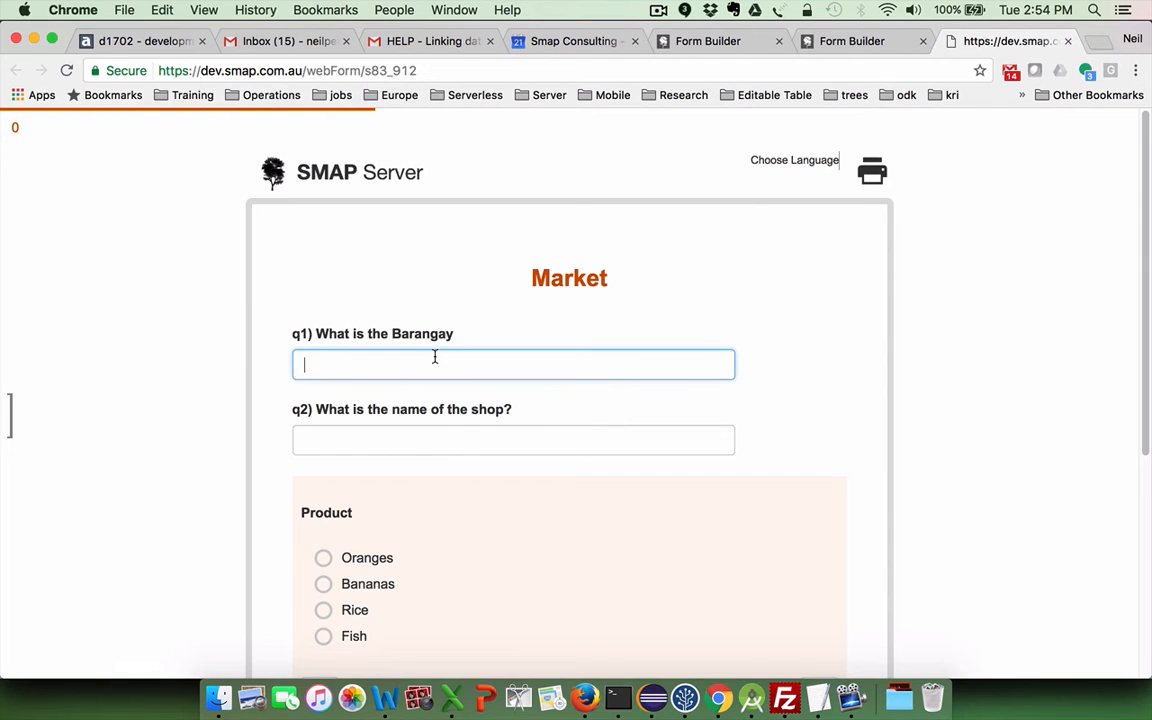
{"action": "type", "text": "Manila"}
{"action": "left_click", "coordinate": [379, 440]}
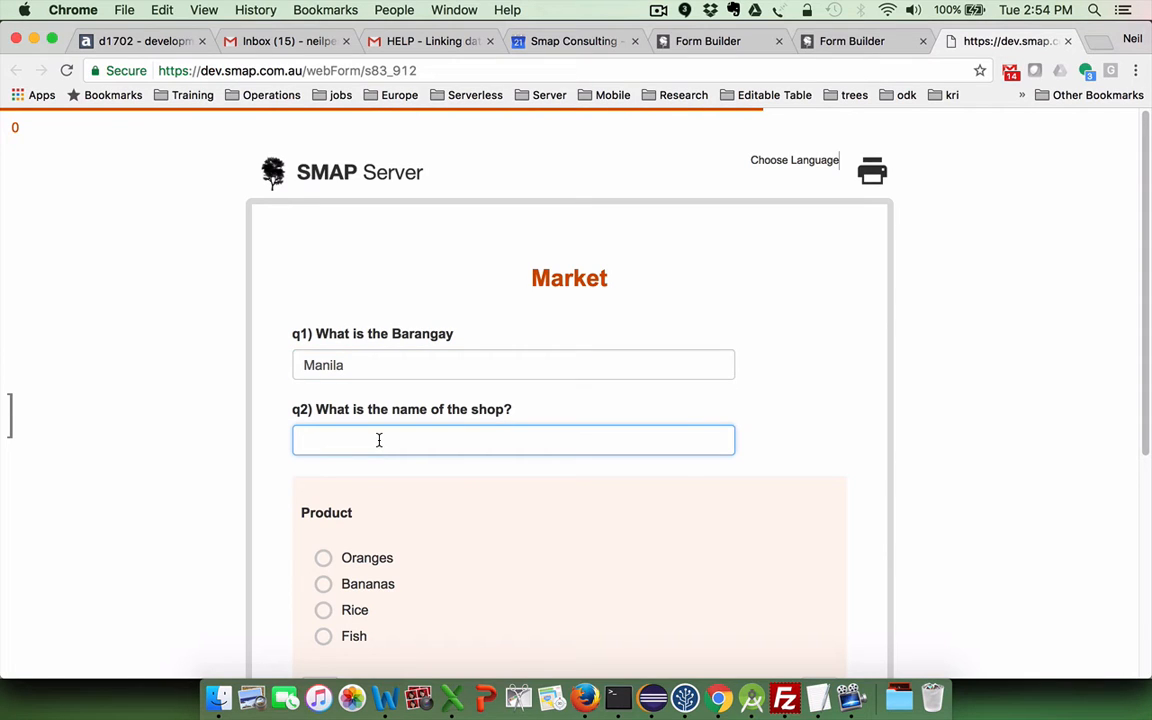
{"action": "type", "text": "7-11"}
- Select Oranges as the first product, then add a second product entry and select Bananas in it
{"action": "scroll", "coordinate": [400, 512], "scroll_direction": "down", "scroll_amount": 2}
{"action": "left_click", "coordinate": [372, 446]}
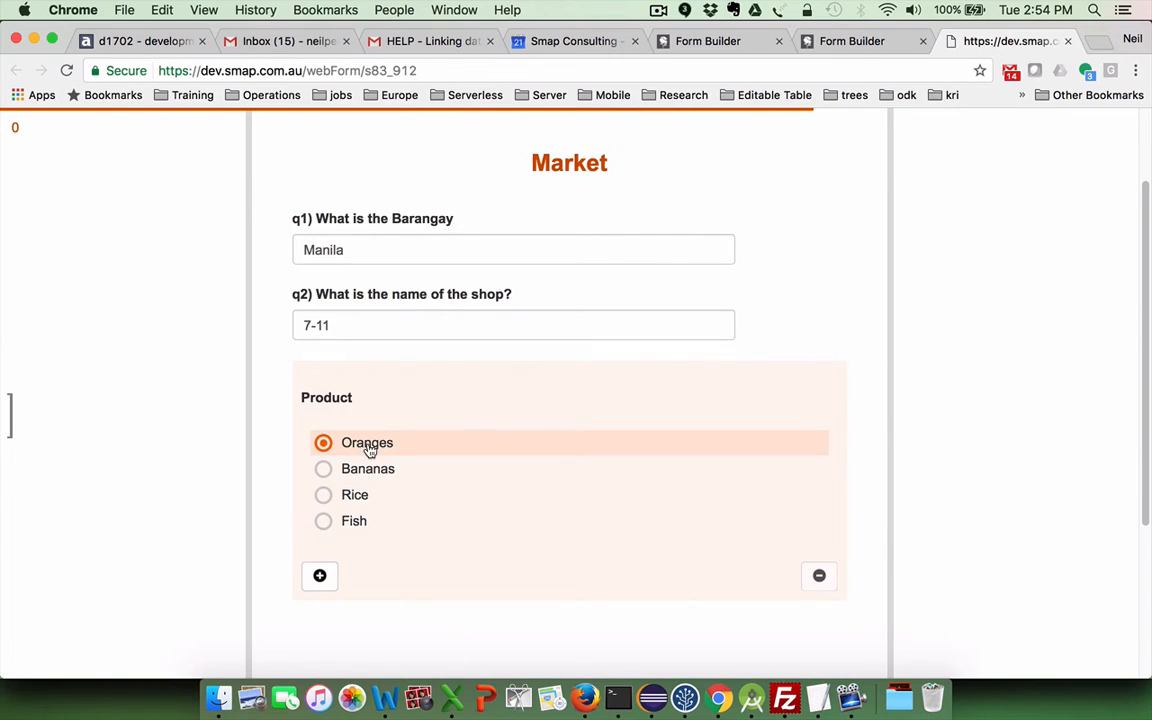
{"action": "left_click", "coordinate": [316, 576]}
{"action": "scroll", "coordinate": [319, 571], "scroll_direction": "down", "scroll_amount": 3}
{"action": "left_click", "coordinate": [325, 563]}
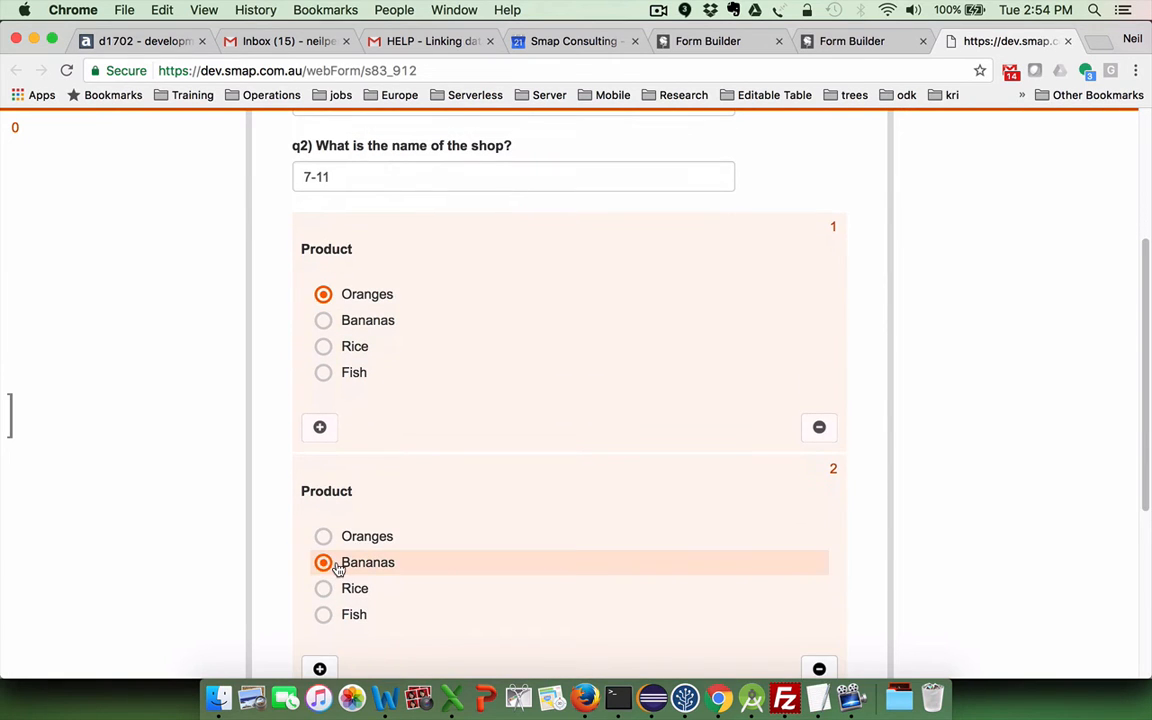
- Submit the completed Market web form without saving it as a draft
{"action": "scroll", "coordinate": [338, 566], "scroll_direction": "down", "scroll_amount": 3}
{"action": "scroll", "coordinate": [614, 540], "scroll_direction": "down", "scroll_amount": 2}
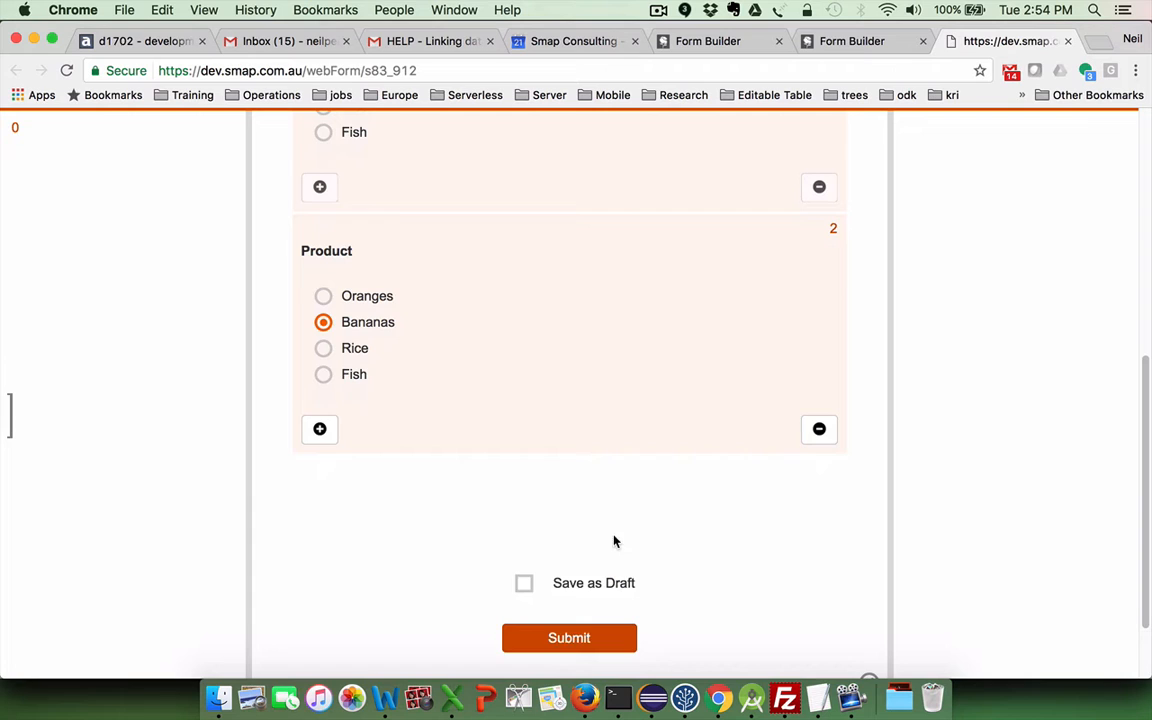
{"action": "left_click", "coordinate": [569, 638]}
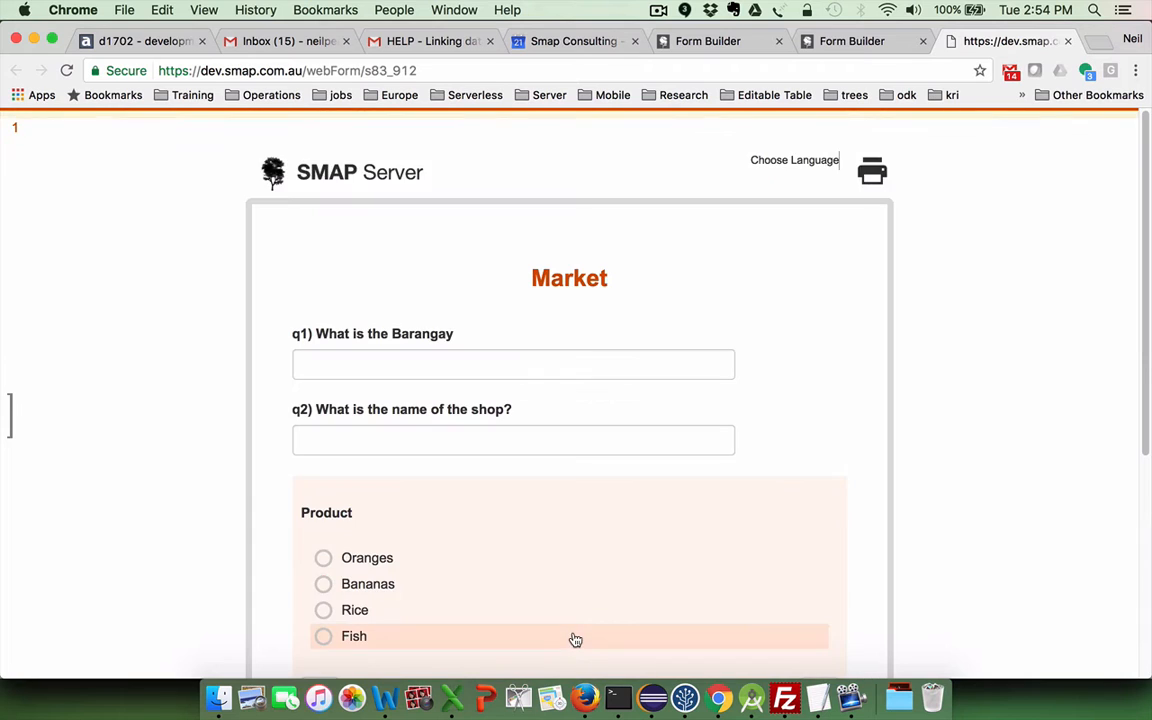
- Answer the Barangay question of the new Market record with Tacloban and close the web form
{"action": "left_click", "coordinate": [336, 355]}
{"action": "type", "text": "Ta"}
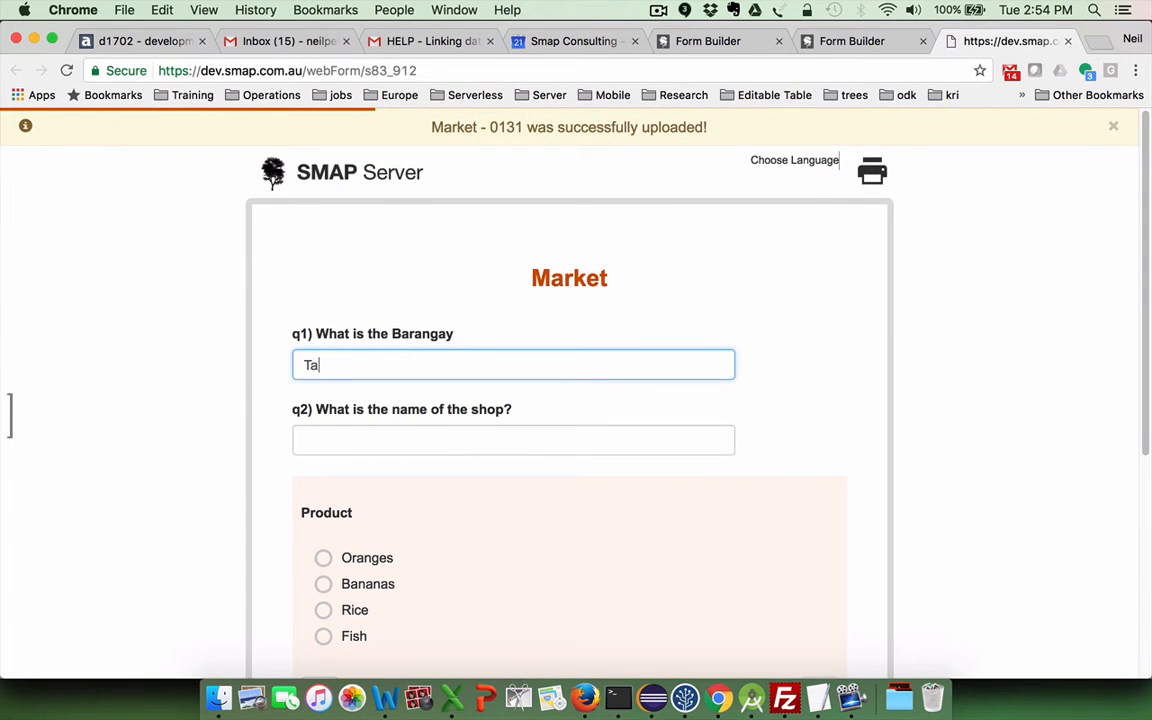
{"action": "type", "text": "cloban"}
{"action": "key", "text": "Return"}
{"action": "left_click", "coordinate": [1068, 41]}
{"action": "left_click", "coordinate": [1068, 41]}
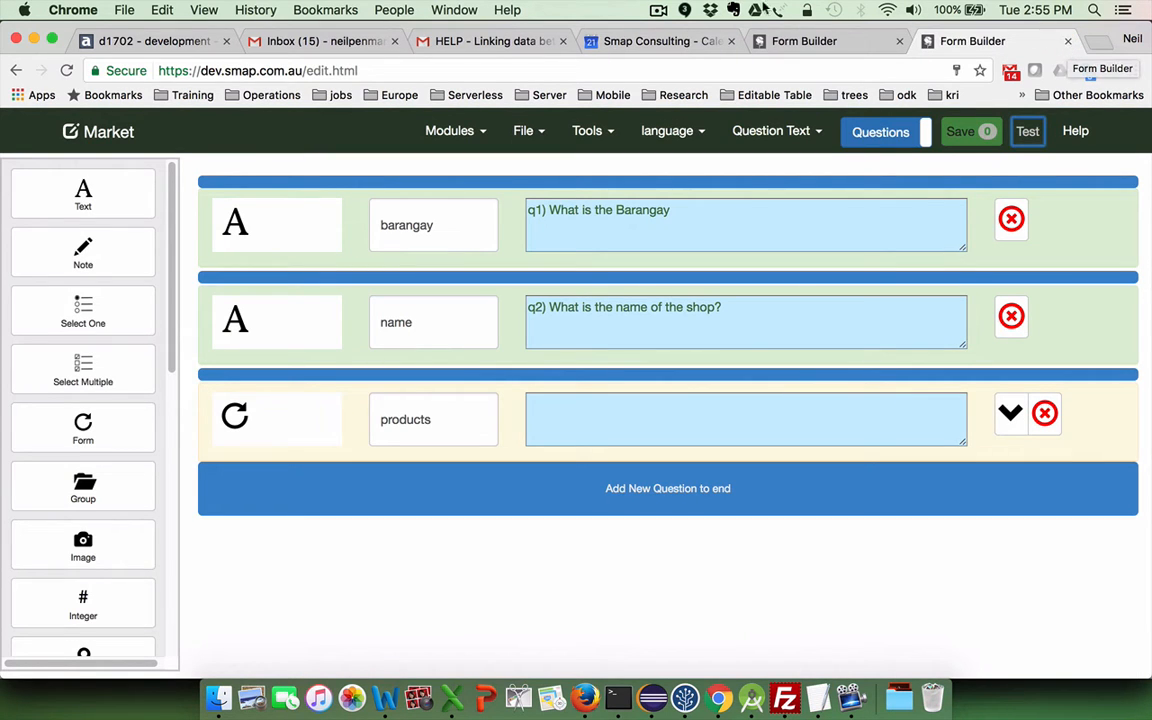
{"action": "left_click", "coordinate": [658, 12]}
{"action": "left_click", "coordinate": [663, 48]}
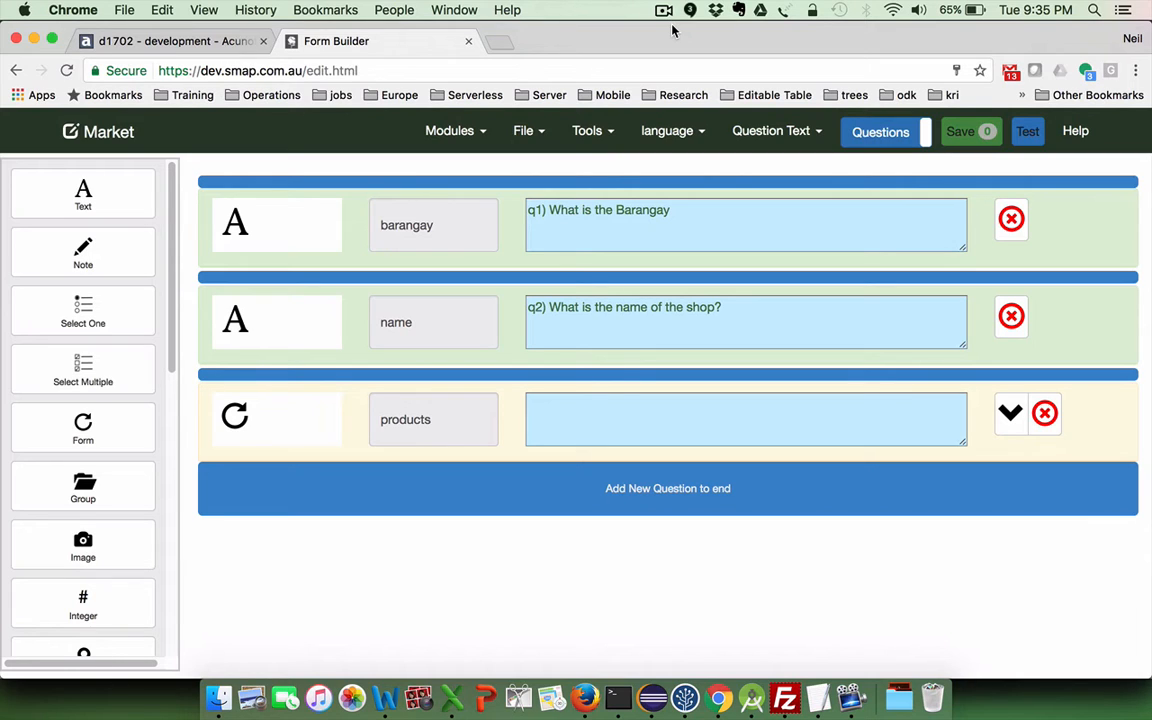
- Go to the Admin module and create a new form named Price Checker
{"action": "left_click", "coordinate": [450, 133]}
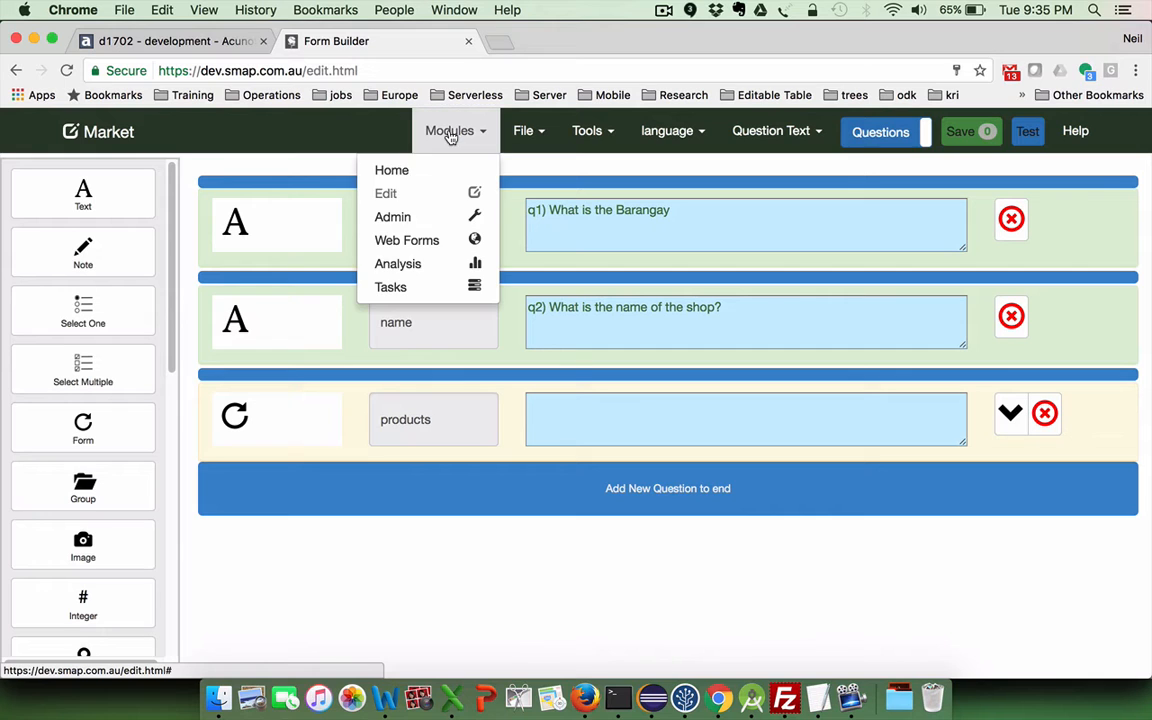
{"action": "left_click", "coordinate": [403, 216]}
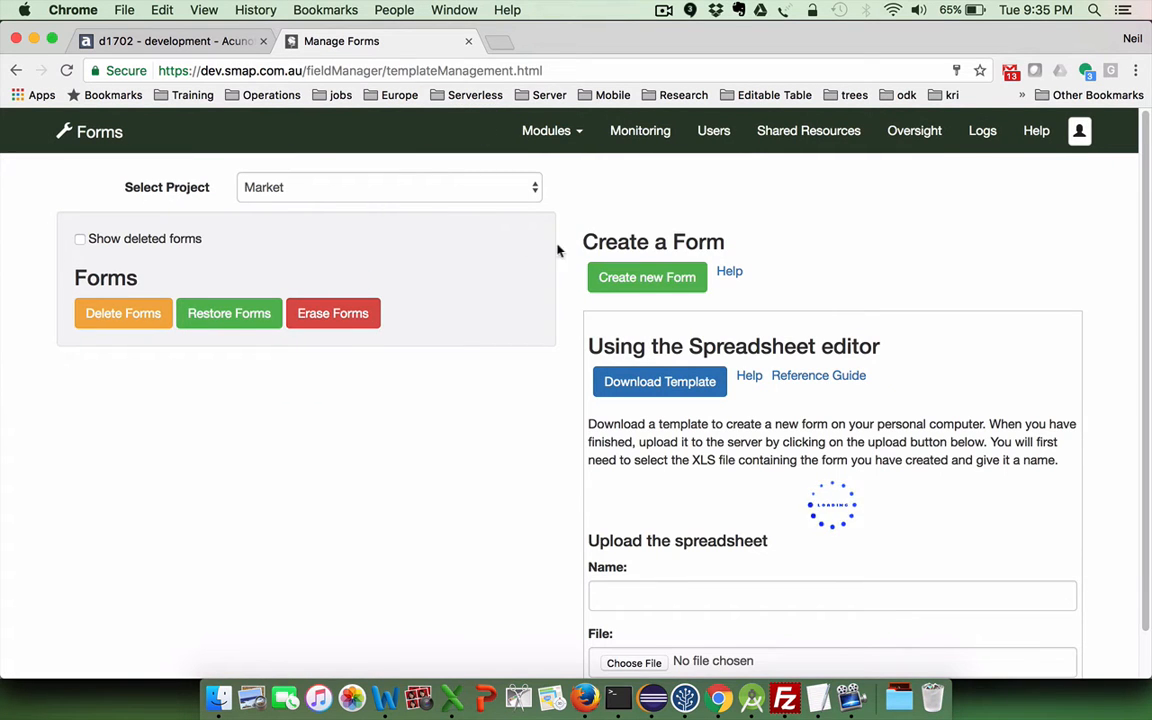
{"action": "left_click", "coordinate": [645, 278]}
{"action": "left_click", "coordinate": [488, 266]}
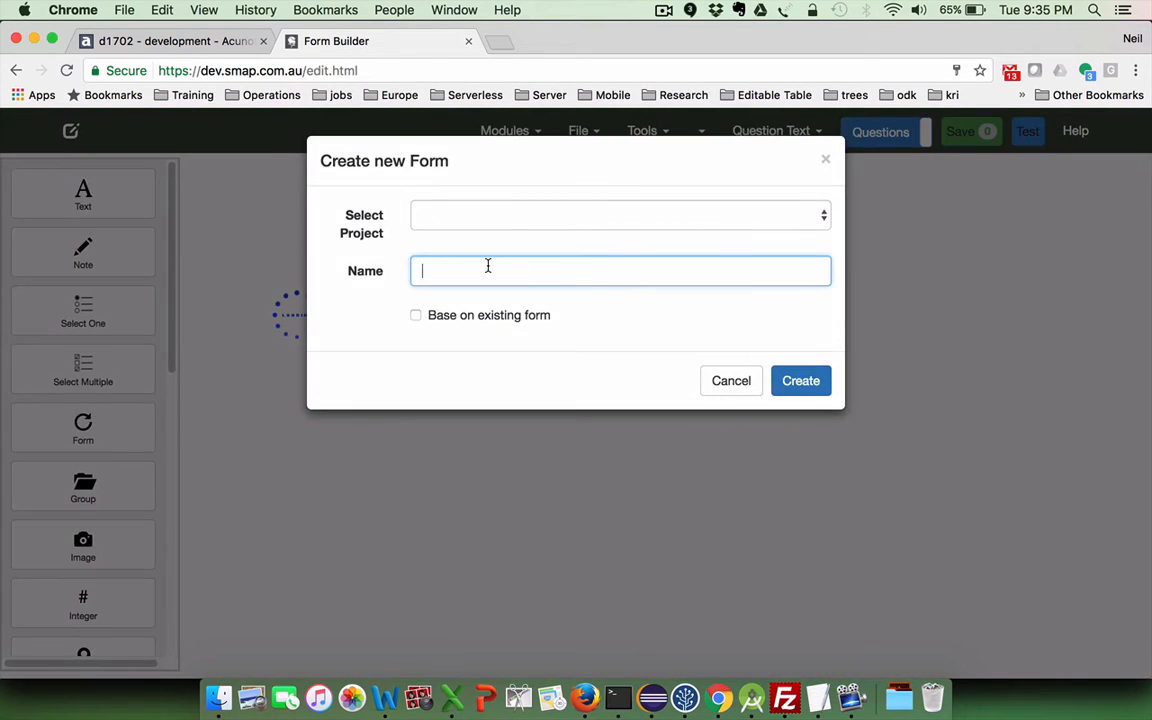
{"action": "type", "text": "Price Checker"}
{"action": "left_click", "coordinate": [800, 383]}
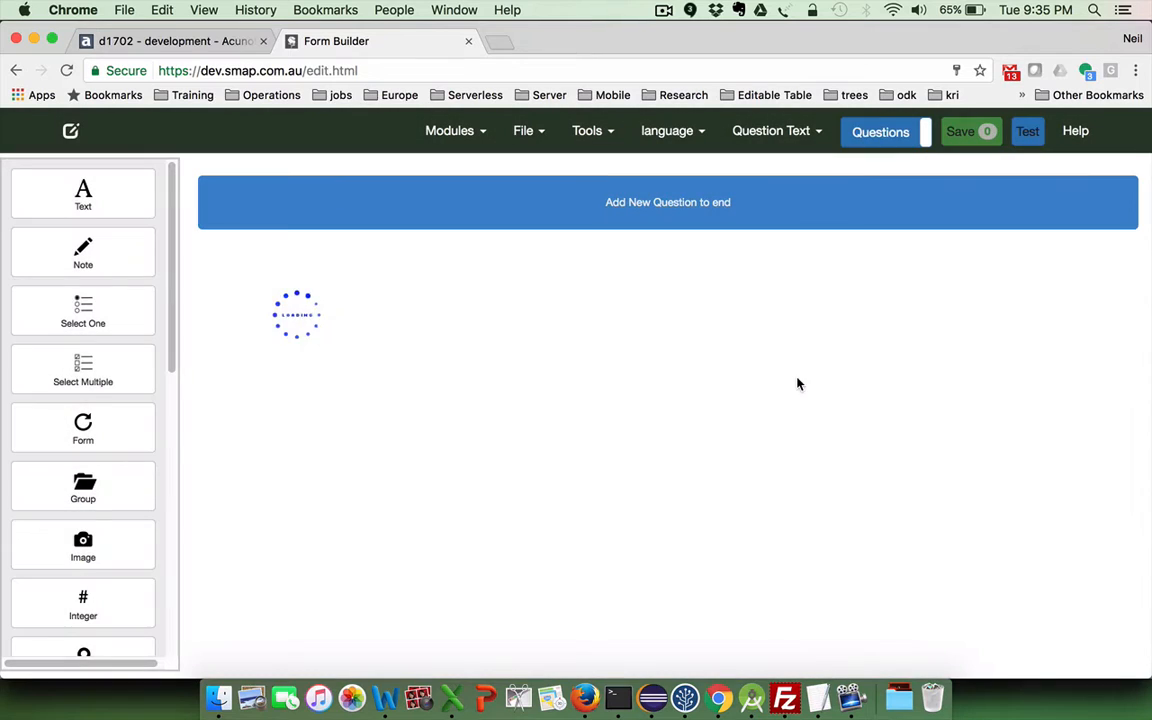
- Add a Select One question named barangay with the question text "q1) Barangay" to the Price Checker form
{"action": "left_click", "coordinate": [73, 318]}
{"action": "left_click", "coordinate": [437, 229]}
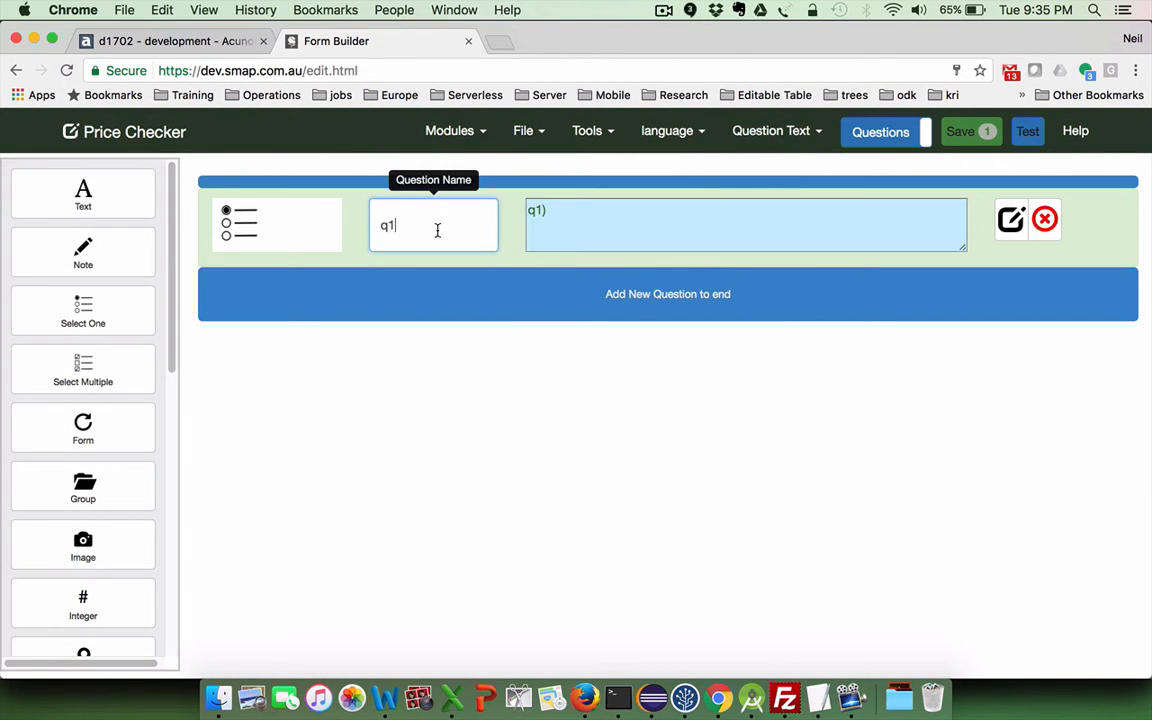
{"action": "key", "text": "BackSpace"}
{"action": "key", "text": "BackSpace"}
{"action": "type", "text": "q"}
{"action": "key", "text": "BackSpace"}
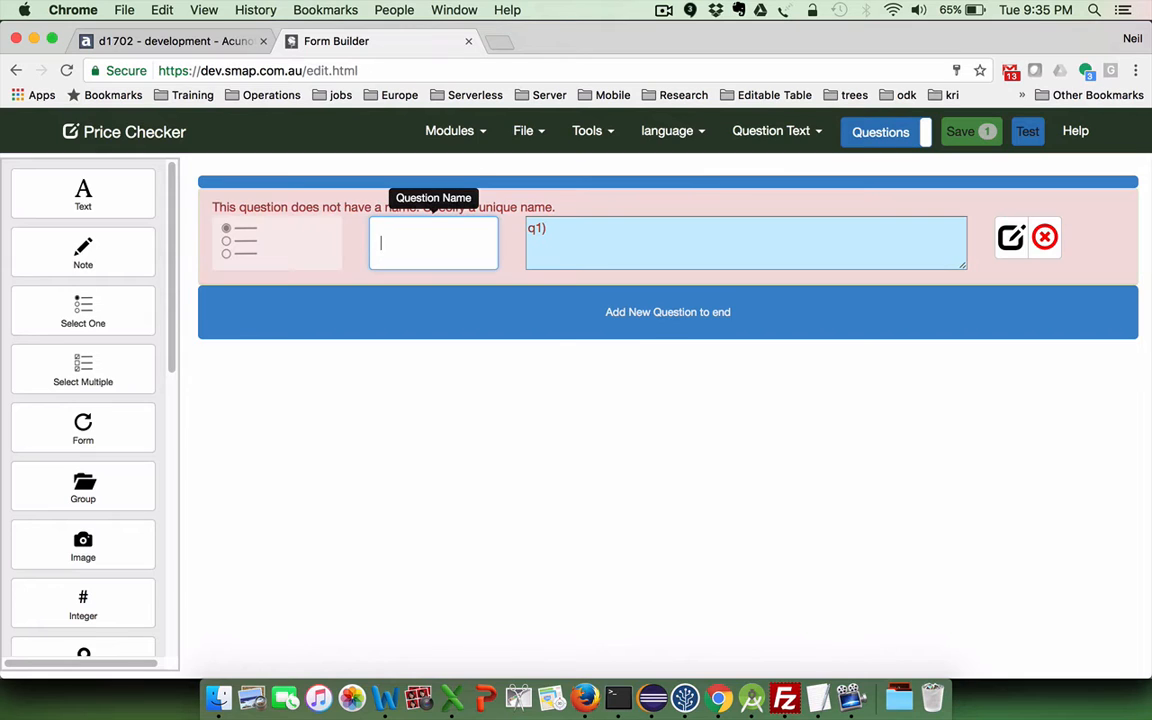
{"action": "type", "text": "baranga"}
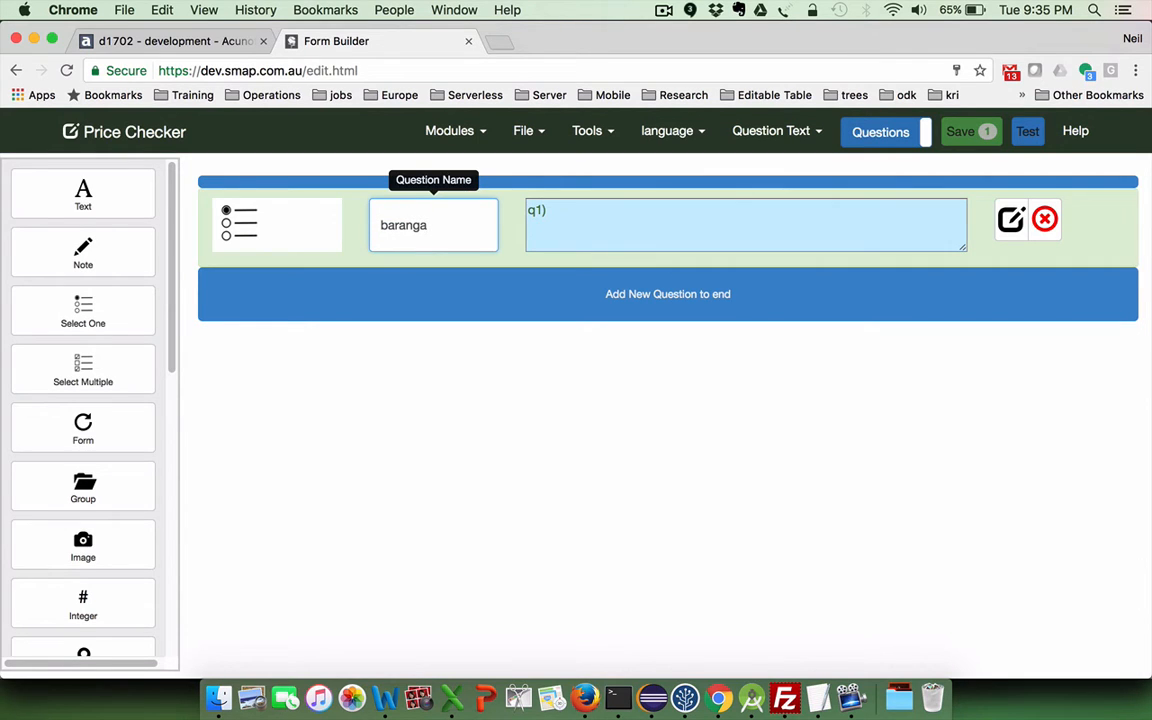
{"action": "type", "text": "y"}
{"action": "left_click", "coordinate": [589, 211]}
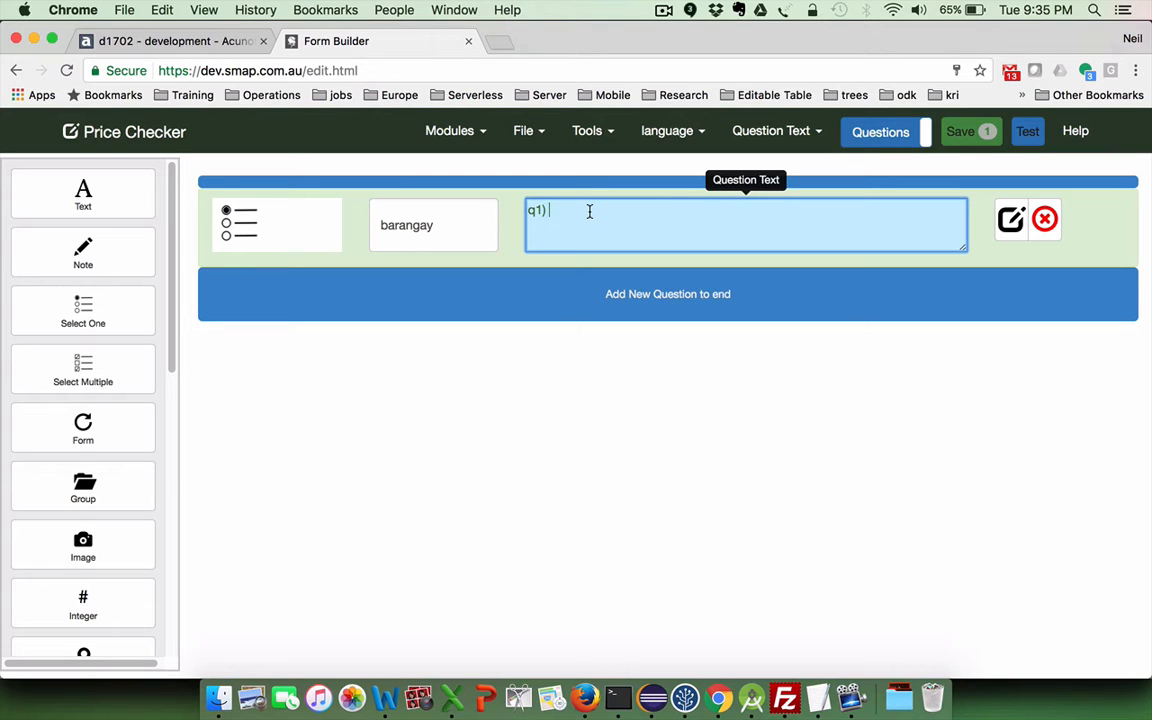
{"action": "type", "text": "Barangay"}
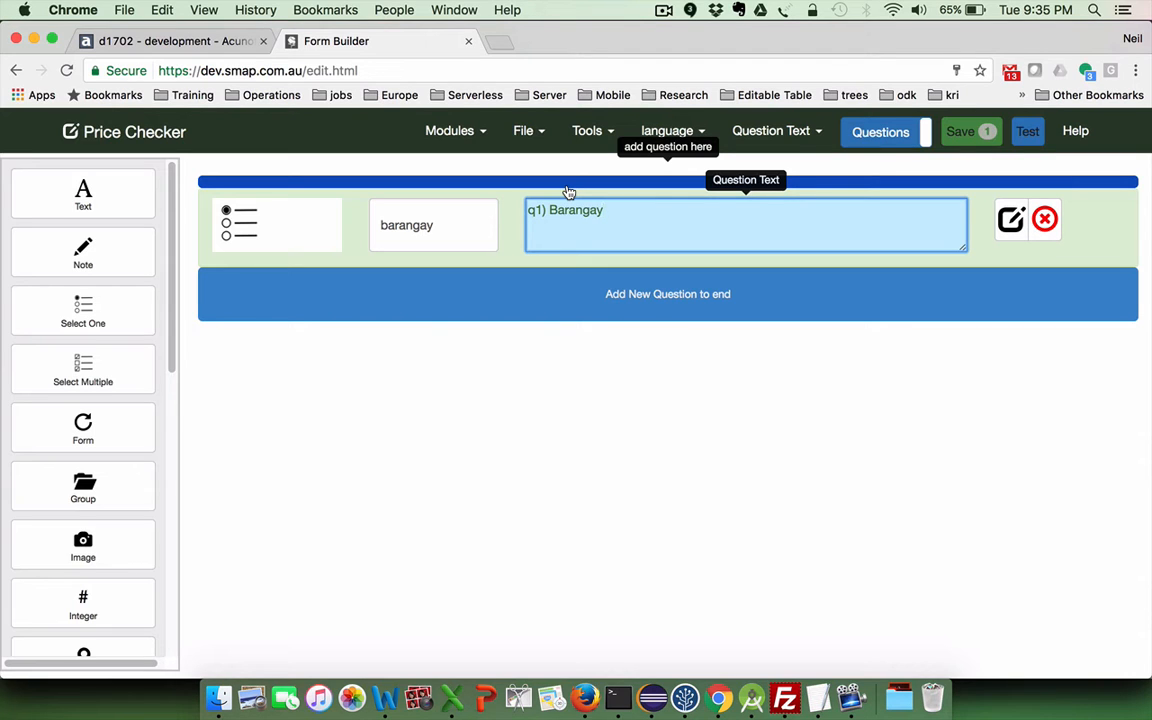
- Load dev.smap.com.au in a new browser tab and open the Market form from the forms list
{"action": "key", "text": "super+t"}
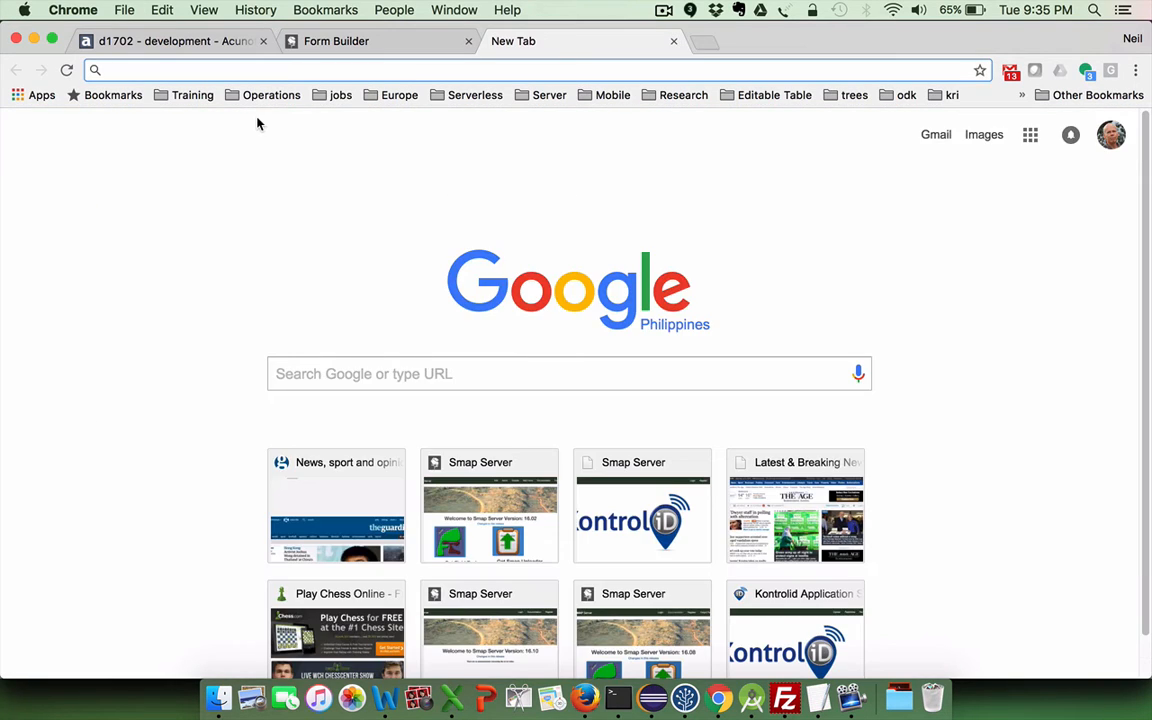
{"action": "type", "text": "dev.smap.com.au"}
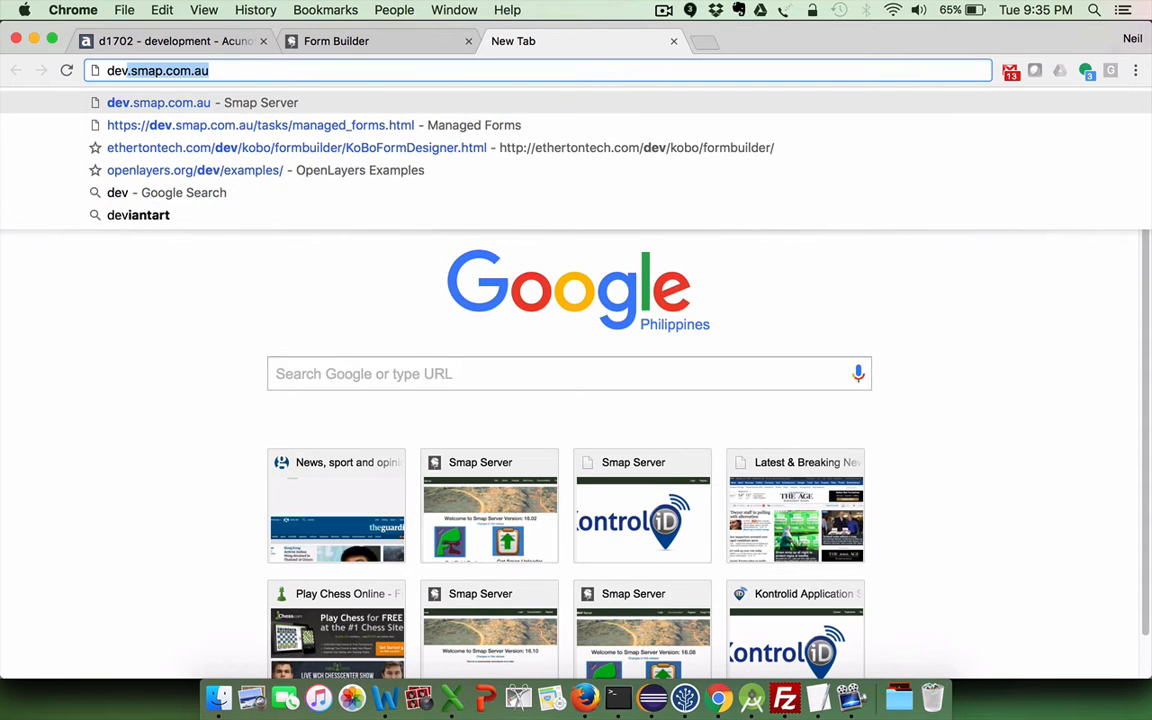
{"action": "key", "text": "Return"}
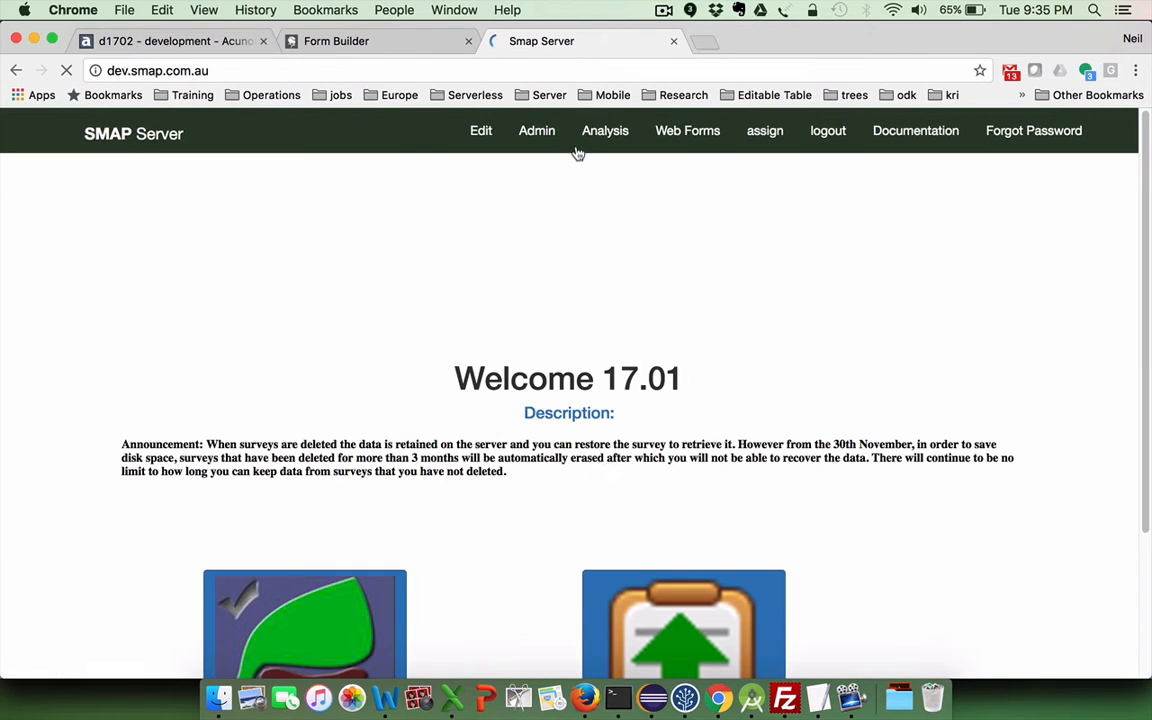
{"action": "left_click", "coordinate": [826, 133]}
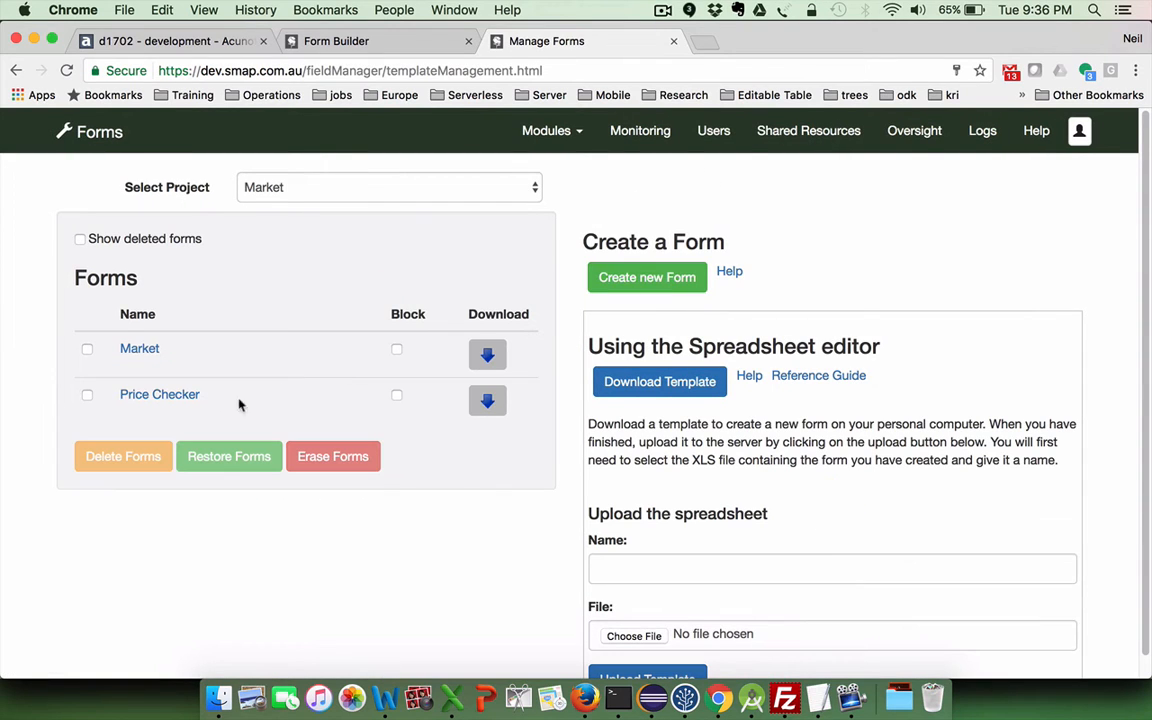
{"action": "left_click", "coordinate": [130, 348]}
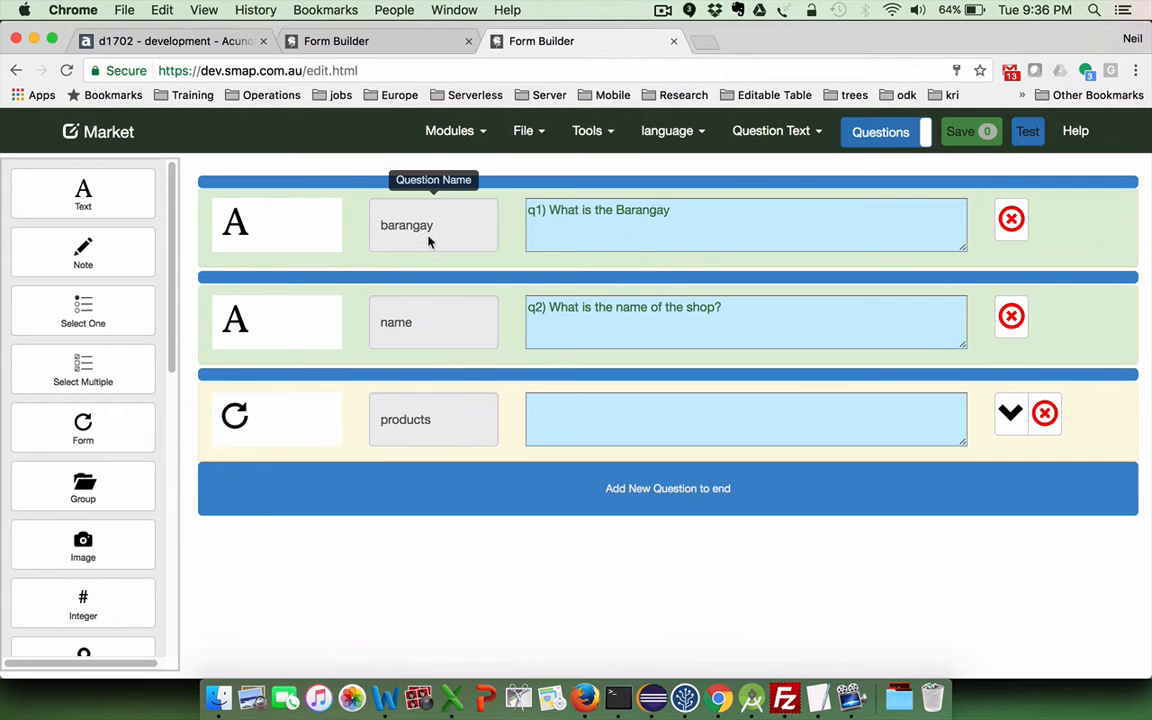
- Look up the Market form's identifier in its form info and select it, then close the info
{"action": "left_click", "coordinate": [515, 137]}
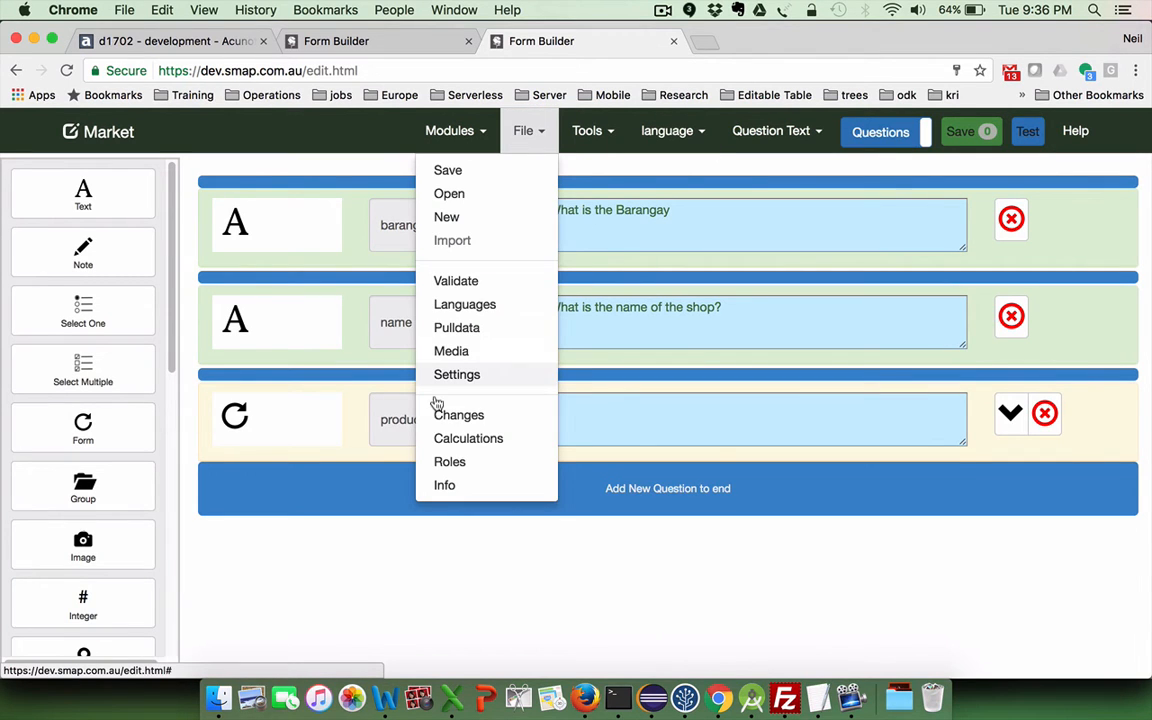
{"action": "left_click", "coordinate": [443, 484]}
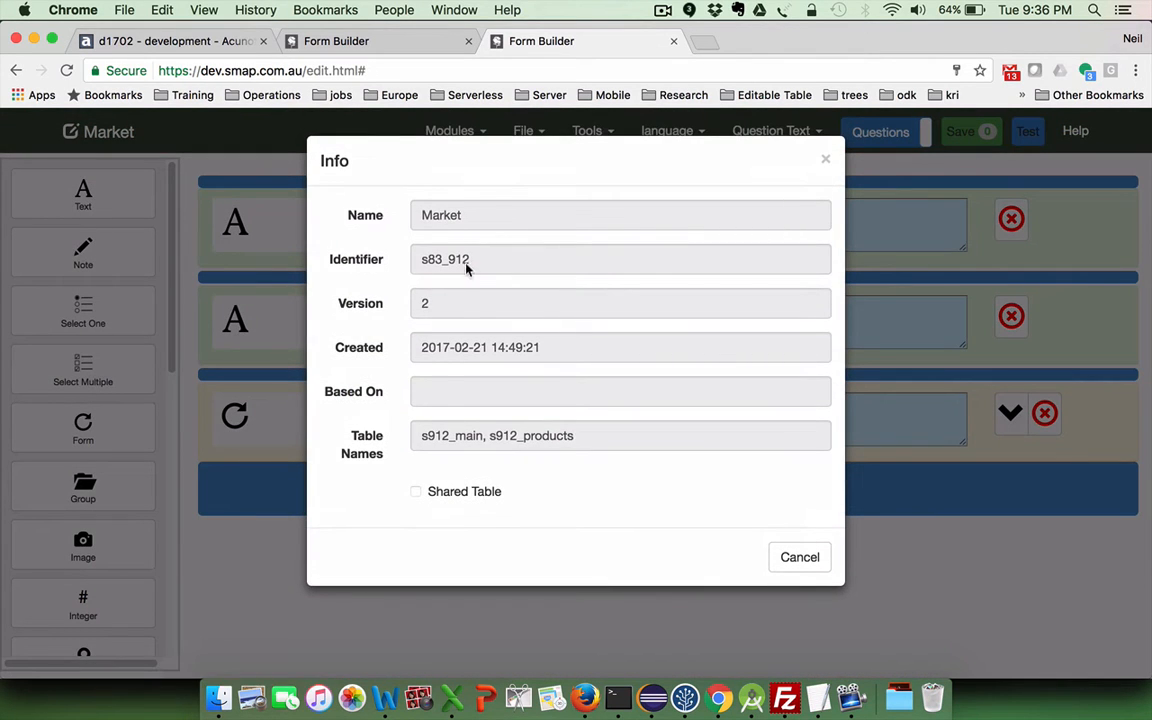
{"action": "left_click_drag", "start_coordinate": [474, 260], "coordinate": [420, 259]}
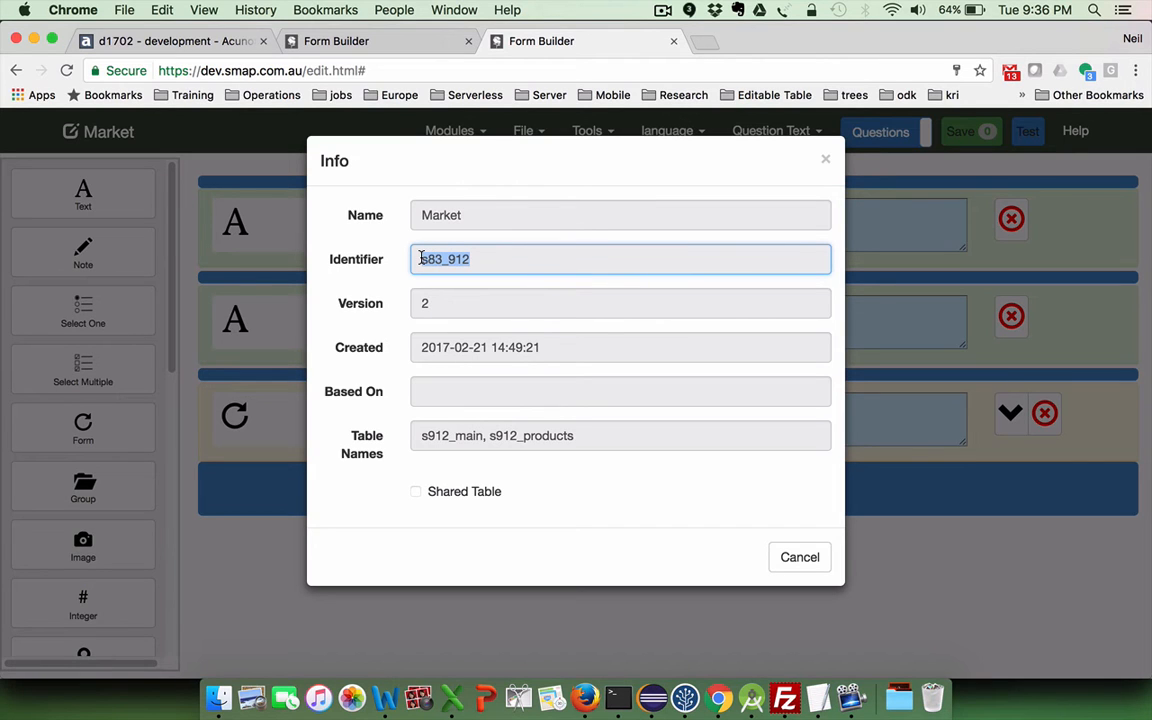
{"action": "left_click", "coordinate": [791, 555]}
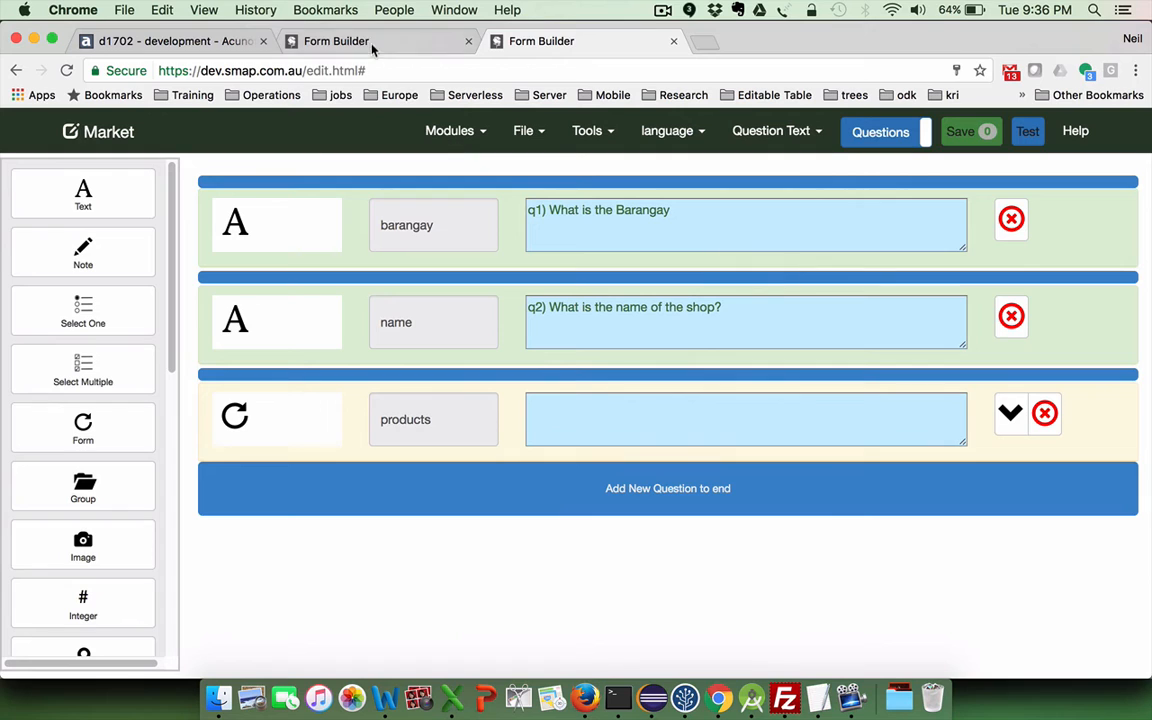
- Back in the Price Checker form, set the barangay question's appearance to search('linked_s83_912')
{"action": "left_click", "coordinate": [369, 44]}
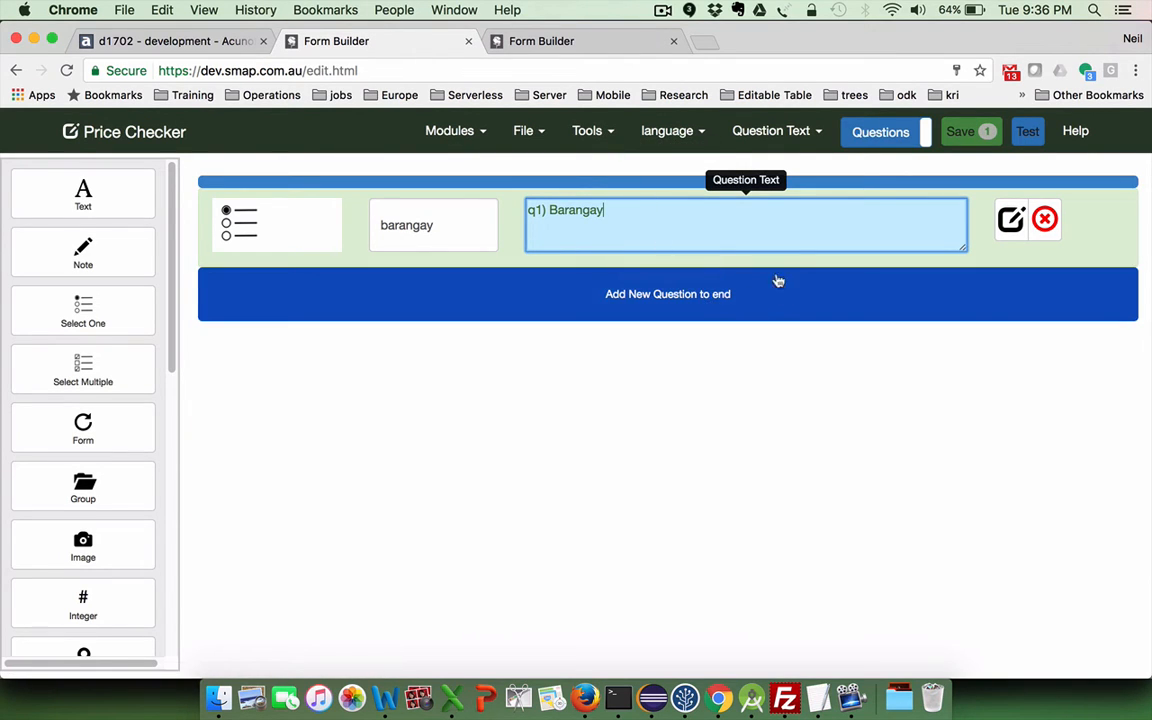
{"action": "left_click", "coordinate": [771, 132]}
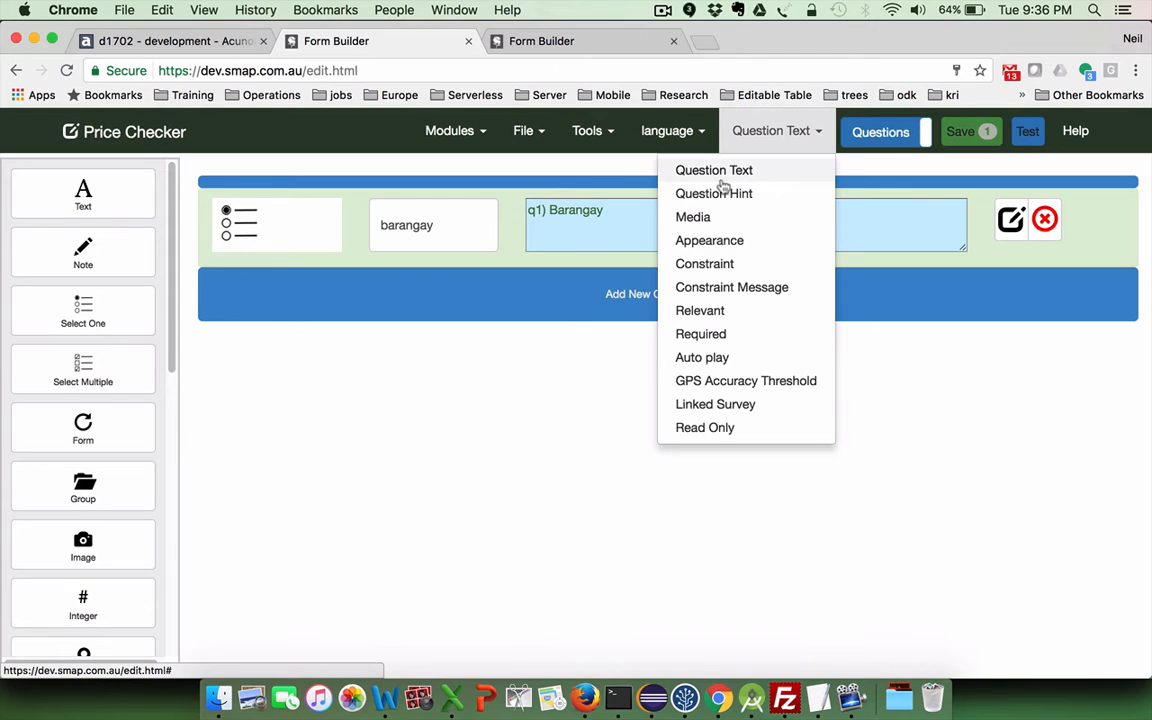
{"action": "left_click", "coordinate": [709, 240]}
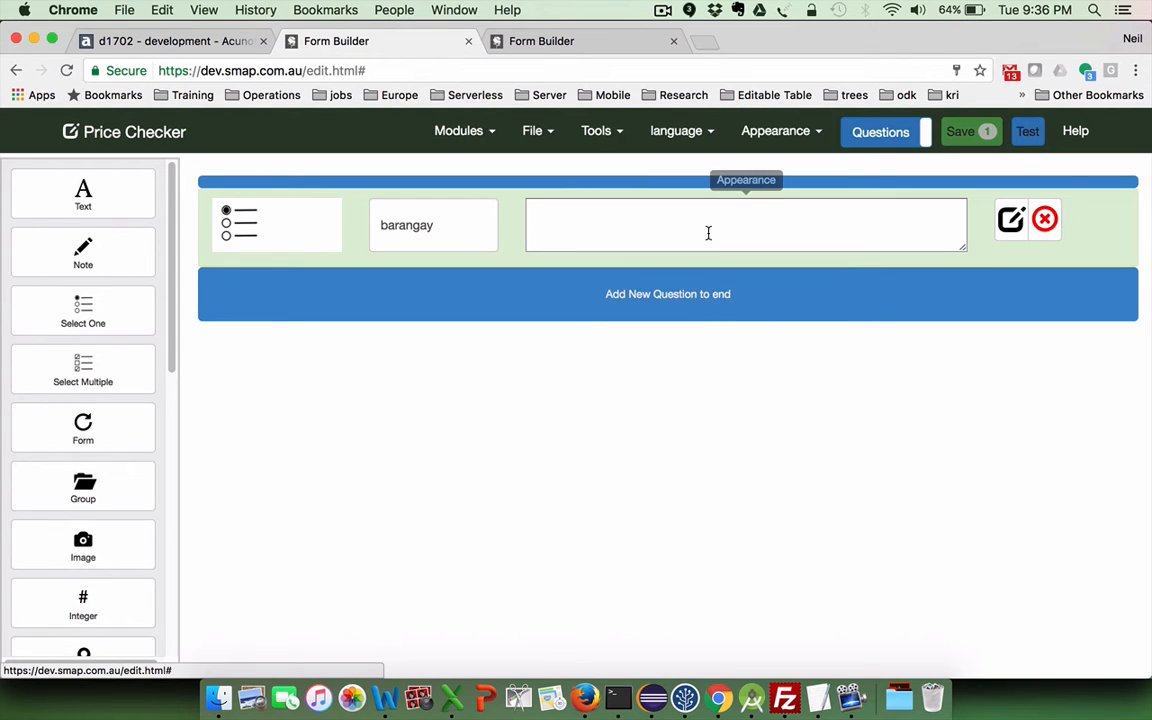
{"action": "left_click", "coordinate": [607, 234]}
{"action": "type", "text": "sea"}
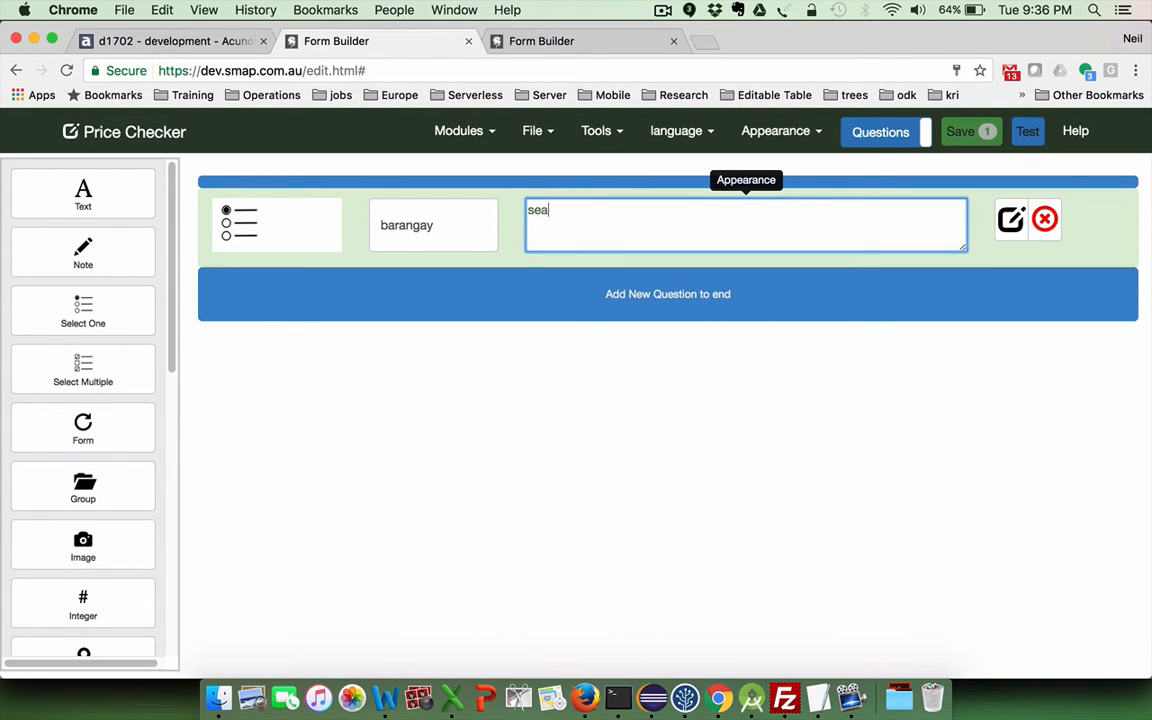
{"action": "type", "text": "rch('linked_s83_912')"}
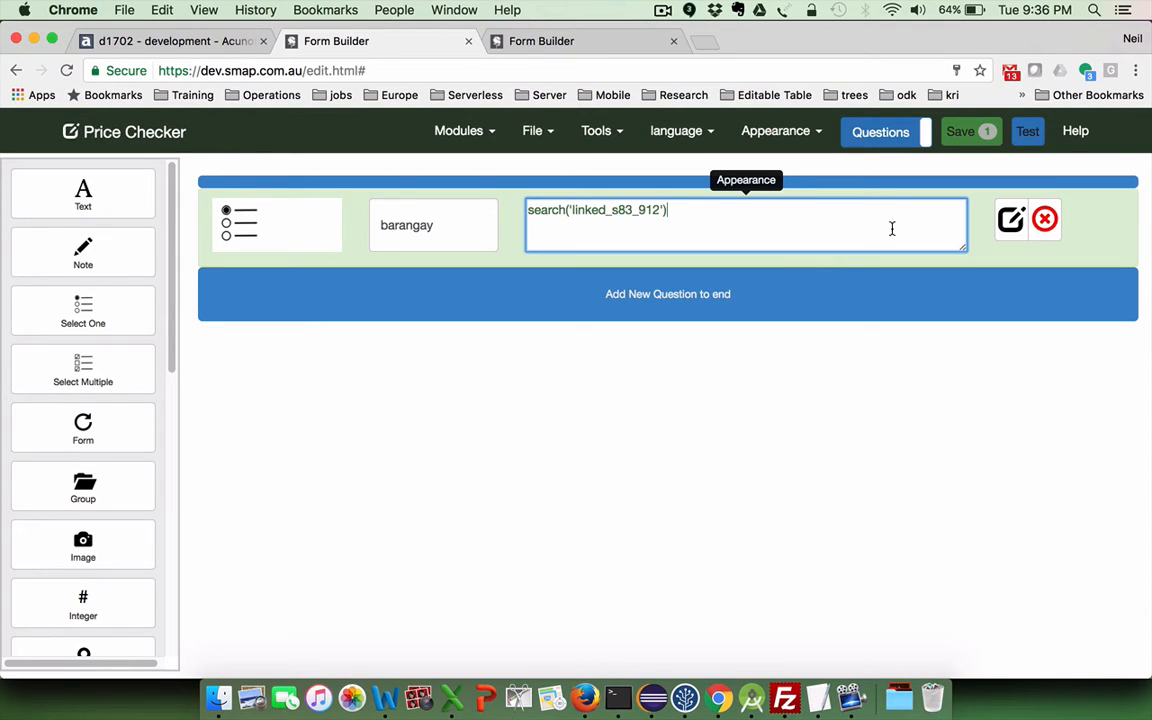
- Define the barangay question's choice with the value barangay and the label barangay
{"action": "left_click", "coordinate": [1010, 222]}
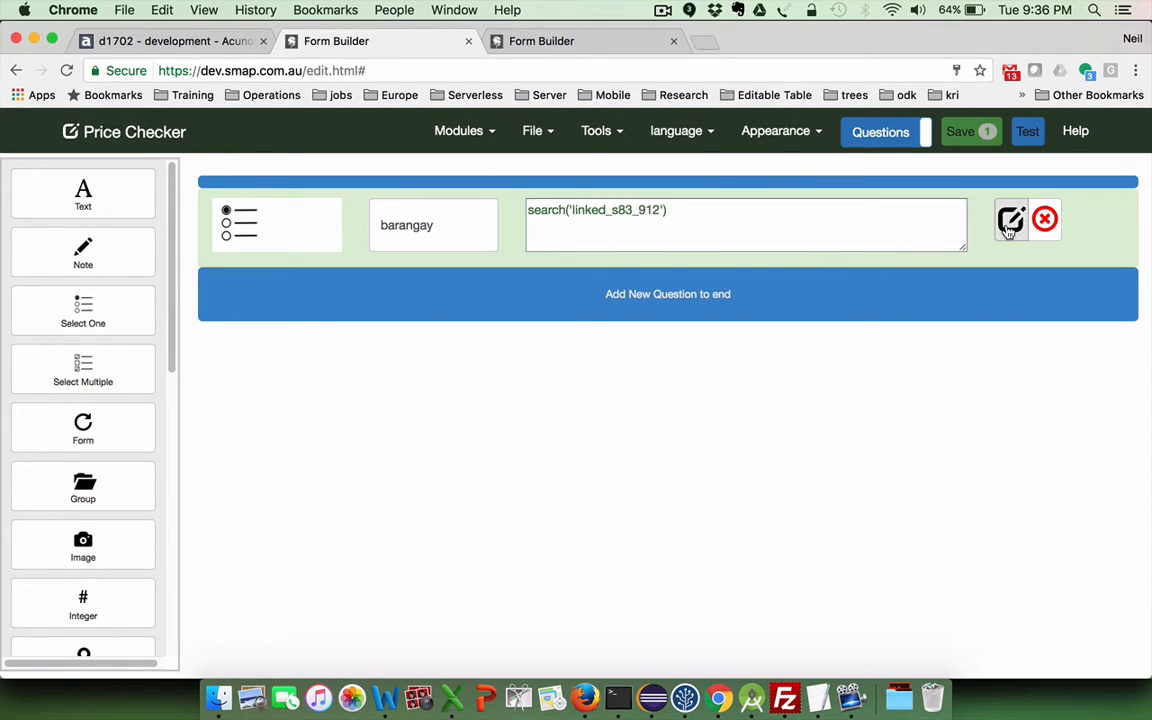
{"action": "left_click", "coordinate": [452, 357]}
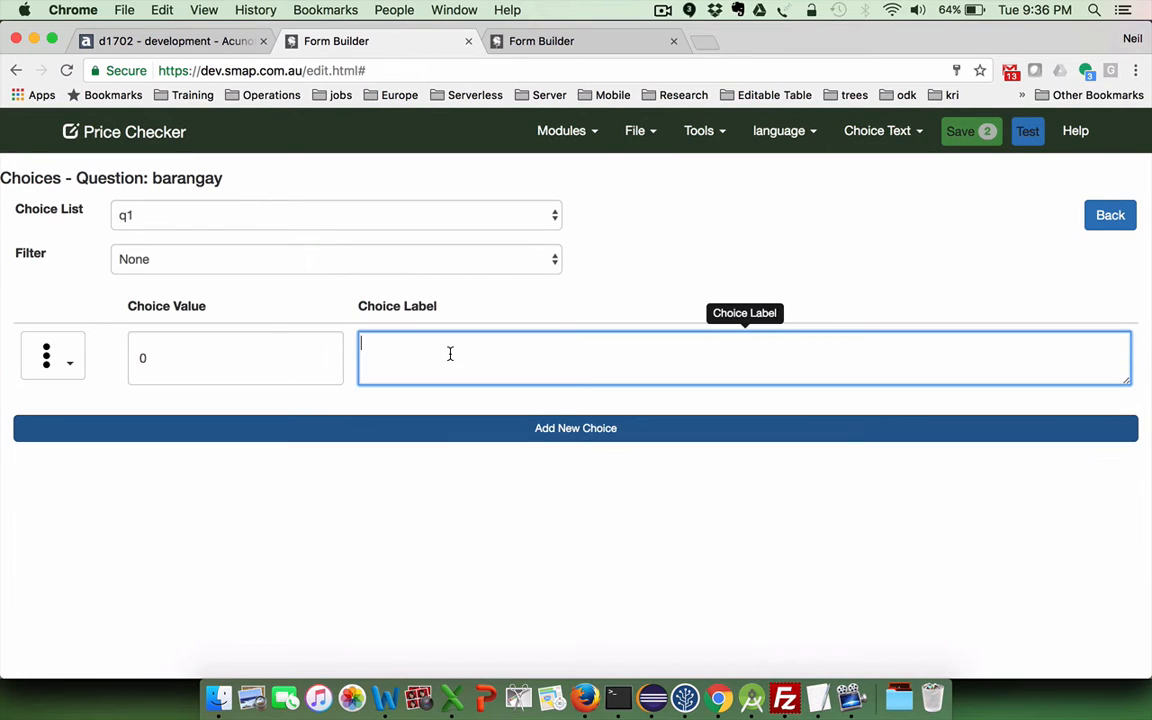
{"action": "left_click", "coordinate": [213, 357]}
{"action": "key", "text": "BackSpace"}
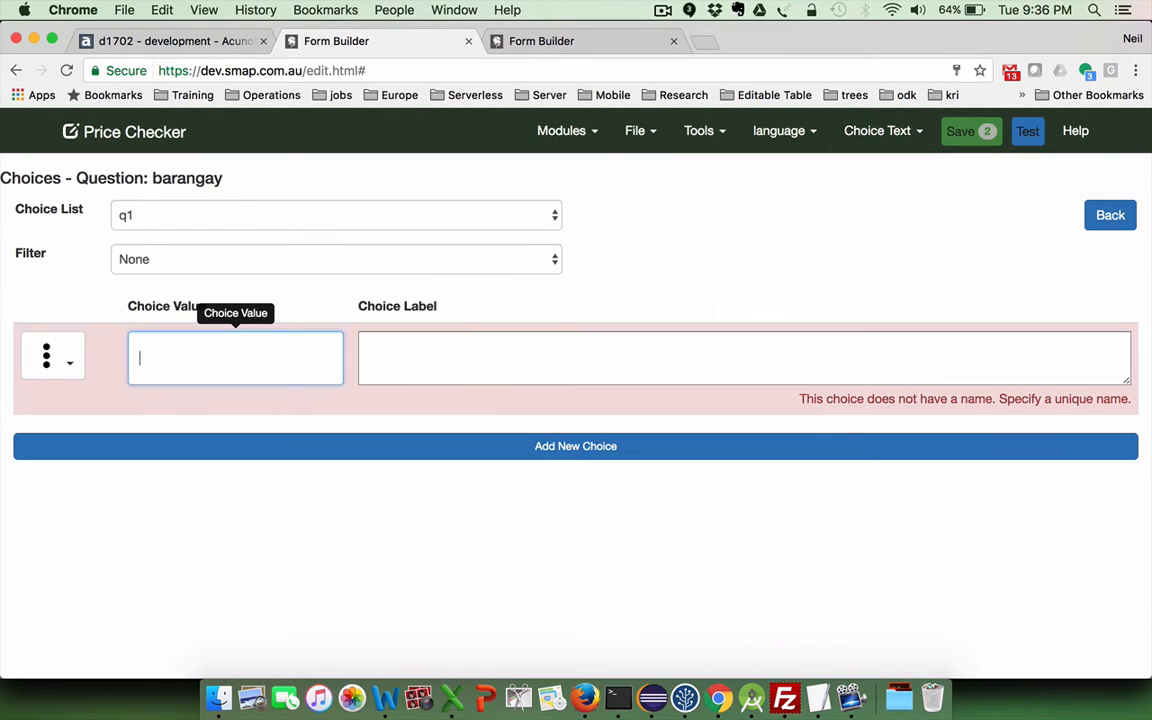
{"action": "type", "text": "baran"}
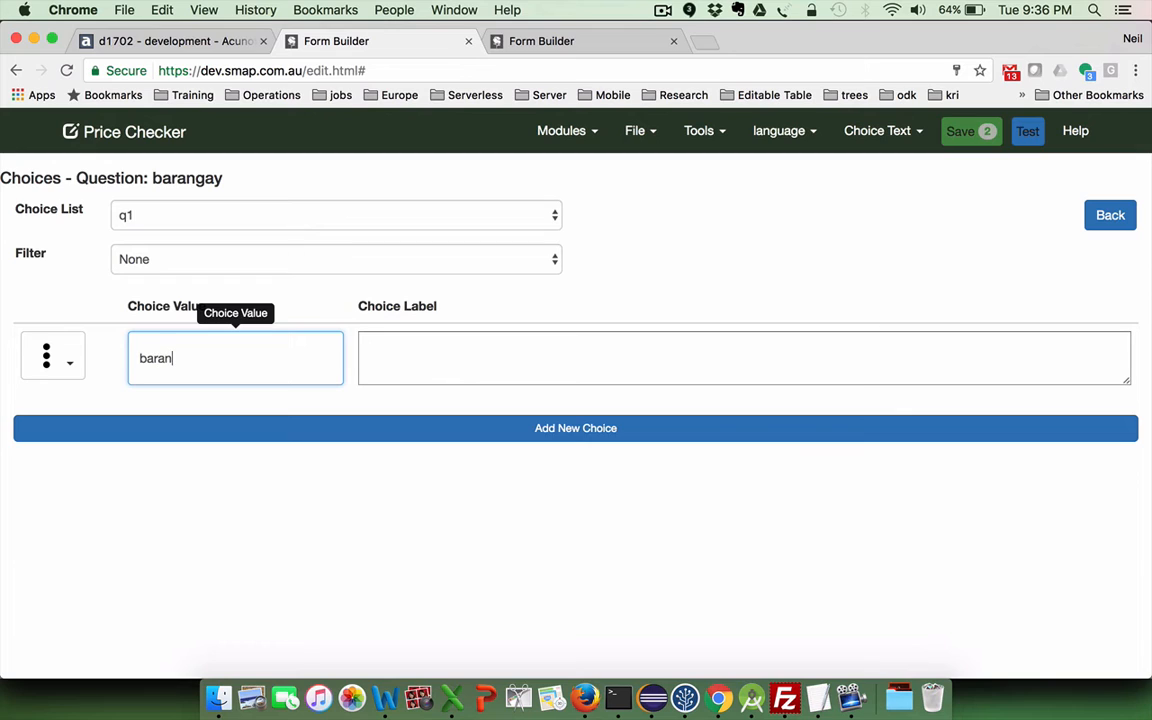
{"action": "type", "text": "gay"}
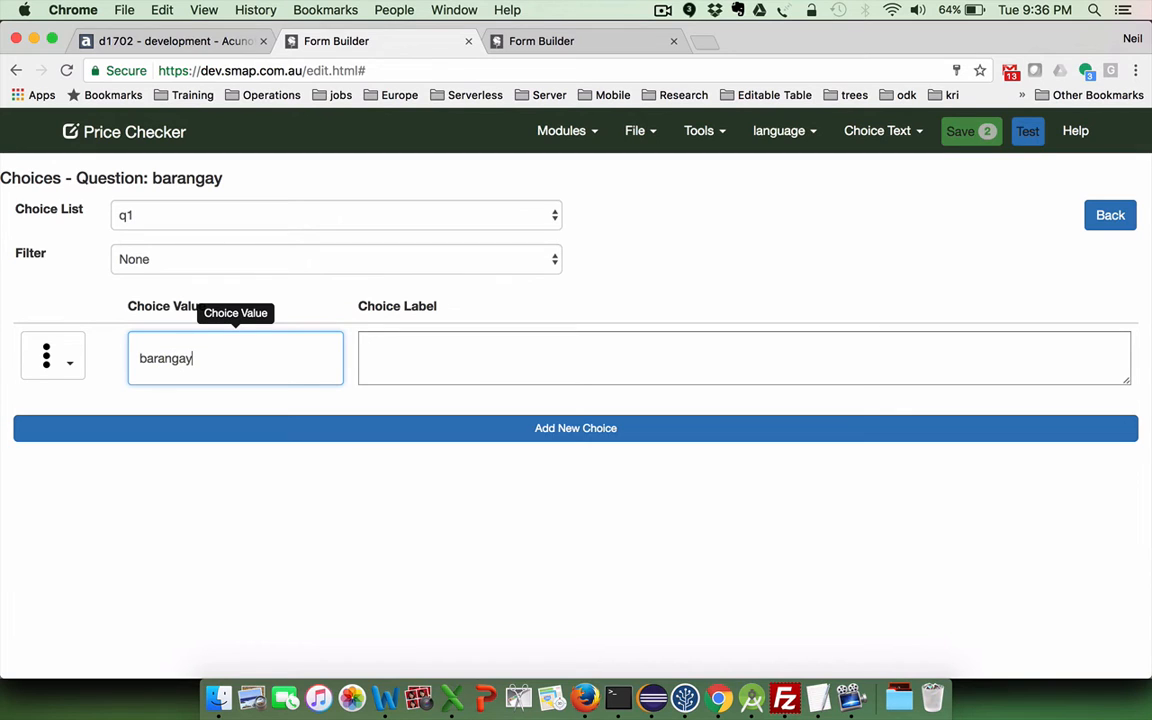
{"action": "left_click", "coordinate": [394, 351]}
{"action": "type", "text": "baranga"}
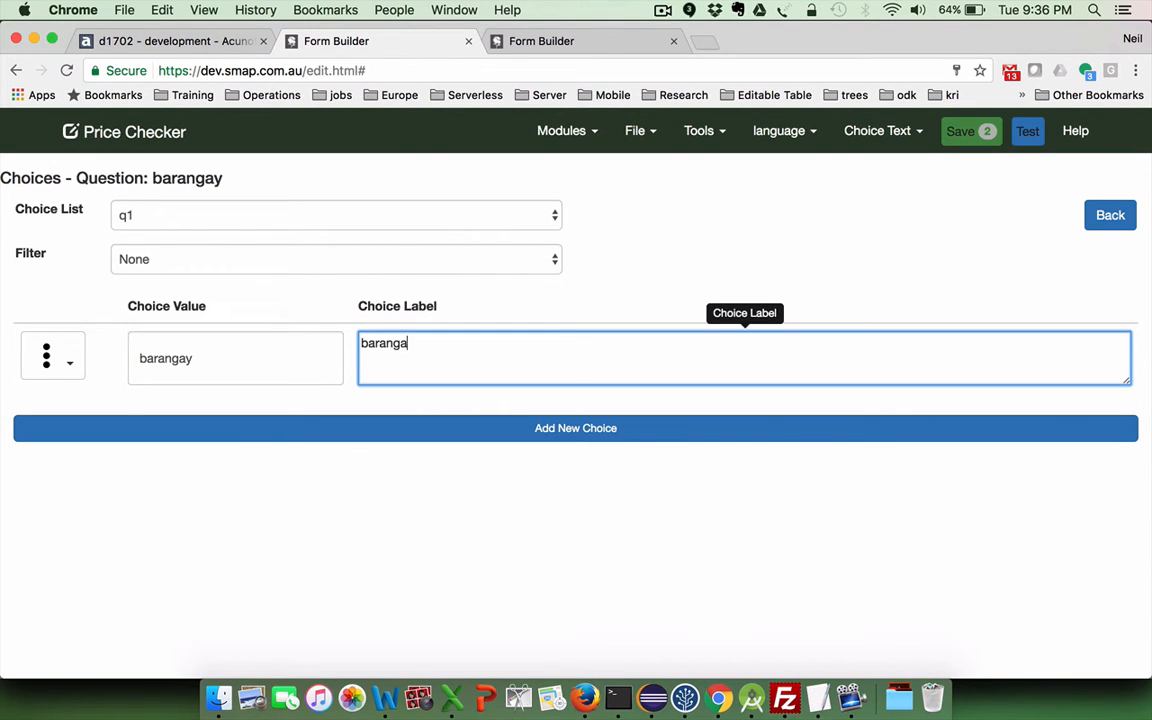
{"action": "type", "text": "y"}
- Return from the choices to the question list and save the Price Checker form
{"action": "left_click", "coordinate": [1120, 216]}
{"action": "left_click", "coordinate": [975, 133]}
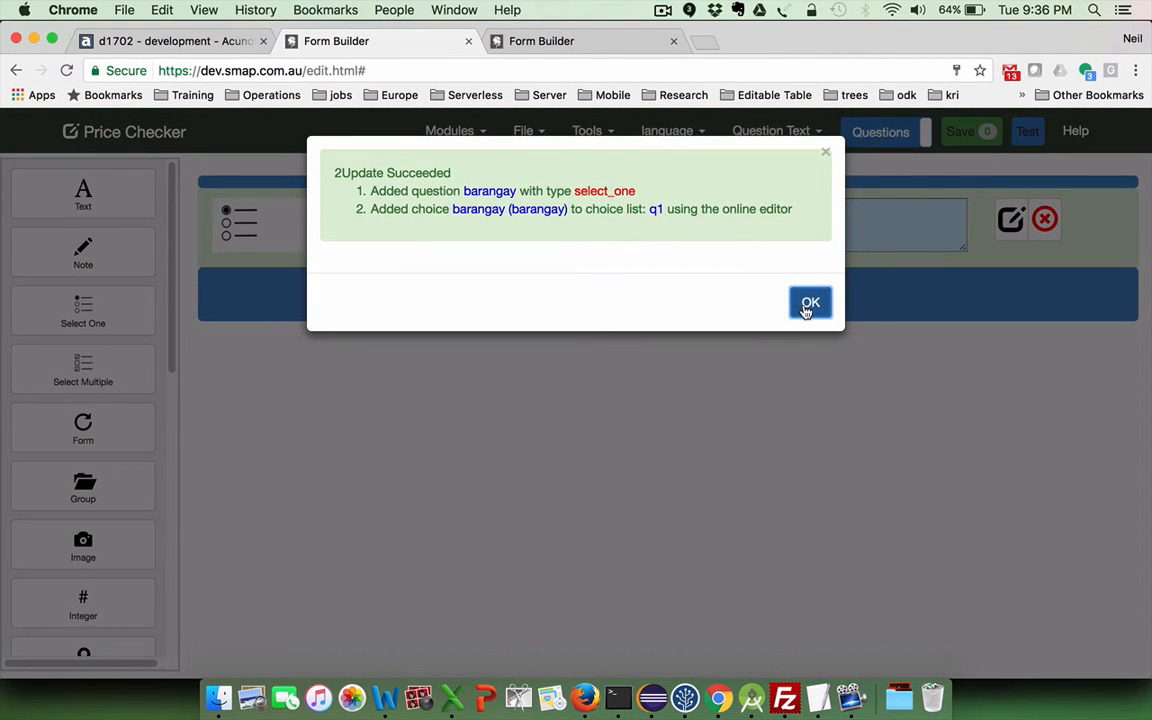
{"action": "left_click", "coordinate": [809, 305]}
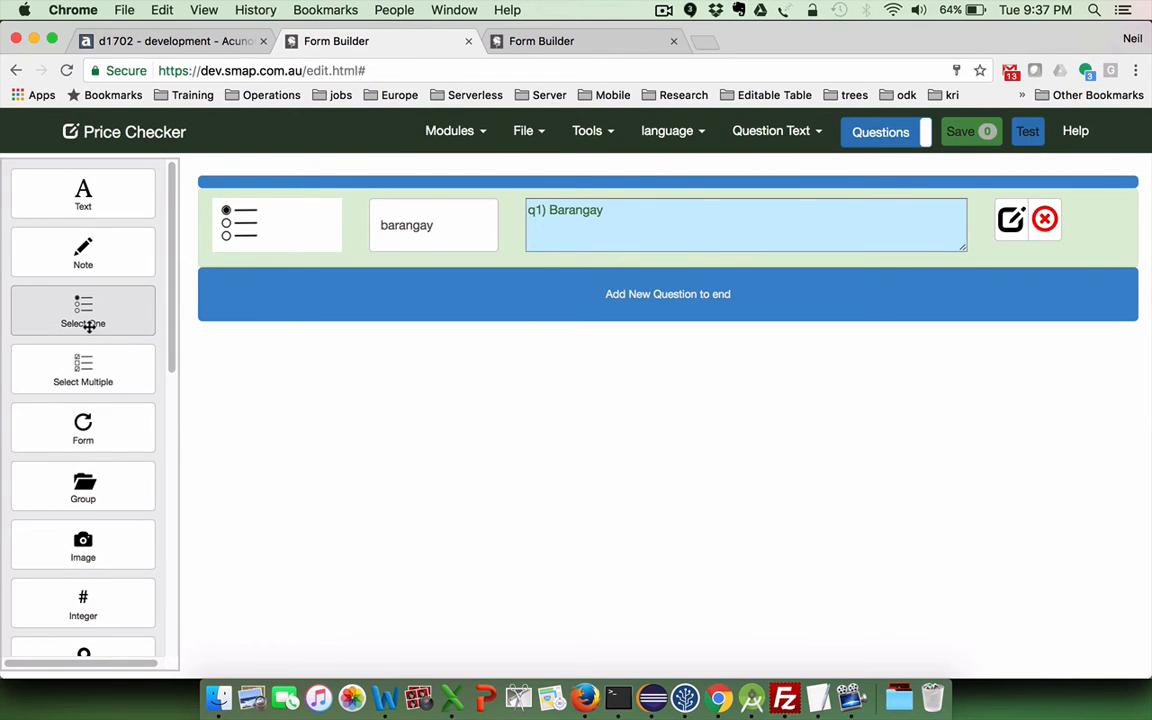
- Add a Select One question named store_name with the question text Store Name after the barangay question
{"action": "left_click", "coordinate": [88, 325]}
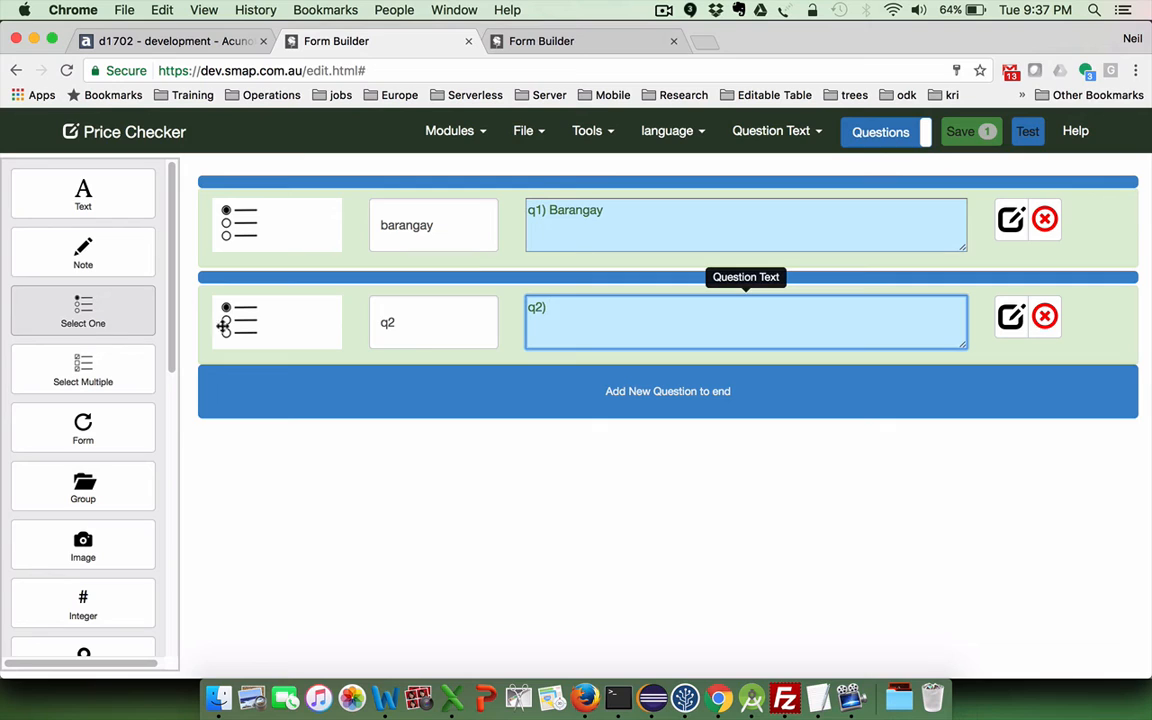
{"action": "left_click", "coordinate": [417, 327]}
{"action": "key", "text": "BackSpace"}
{"action": "key", "text": "BackSpace"}
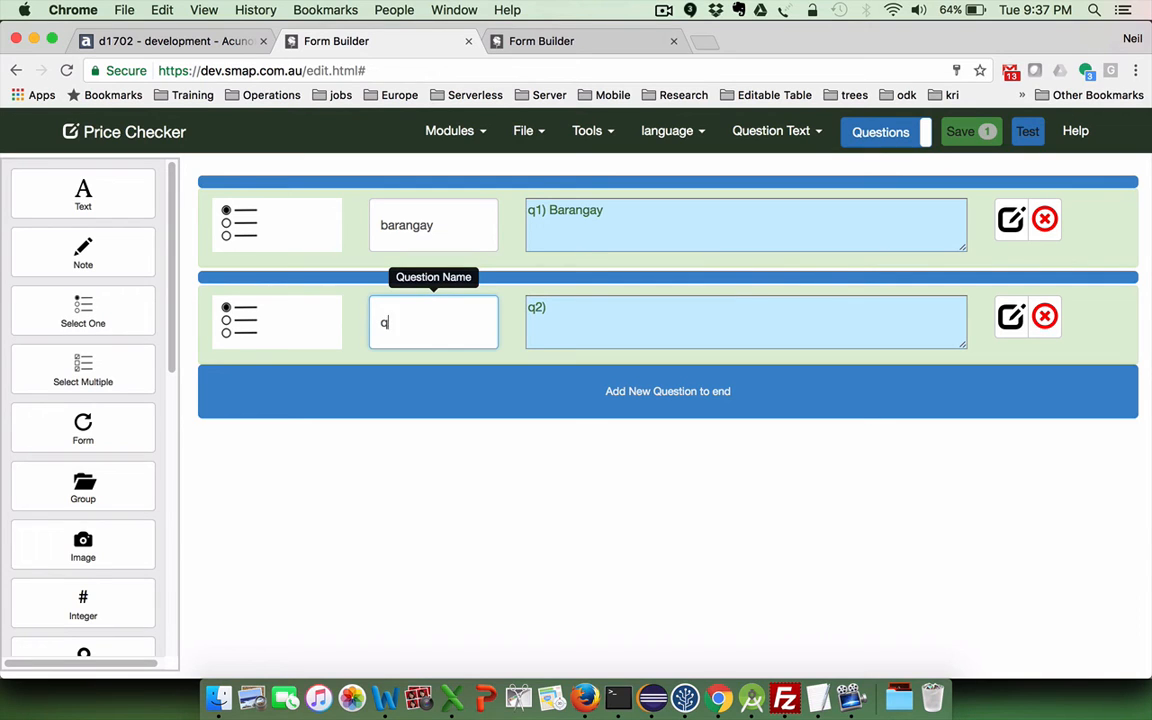
{"action": "type", "text": "store_name"}
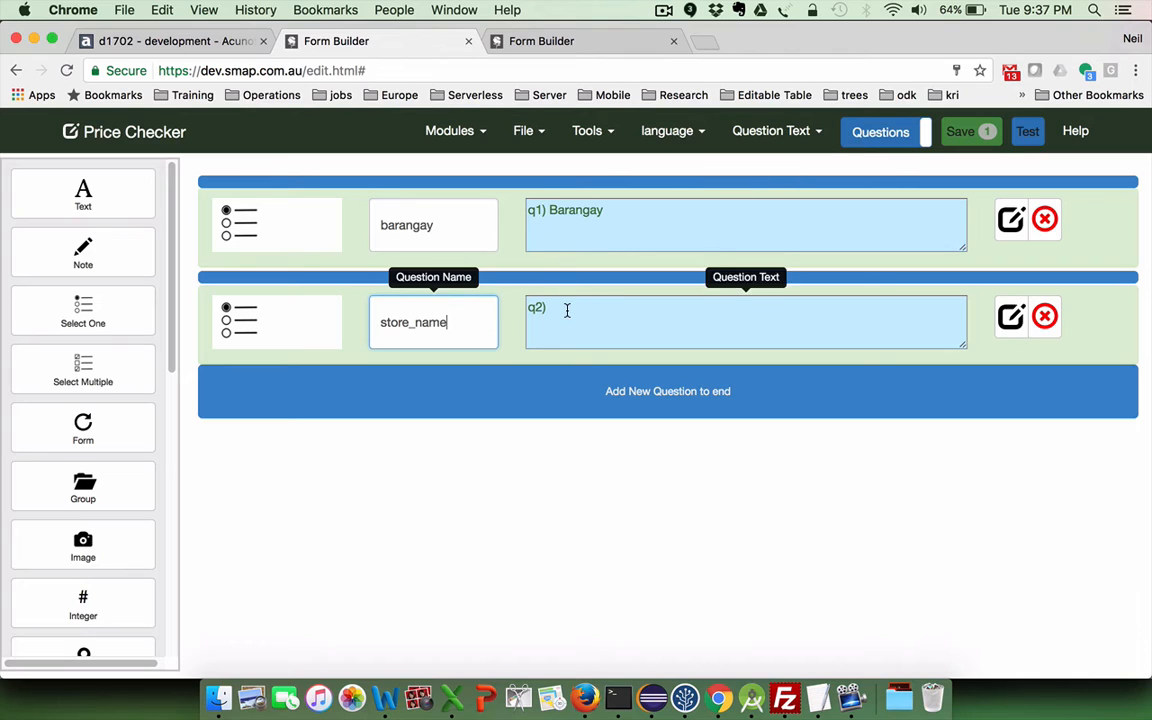
{"action": "left_click", "coordinate": [566, 310]}
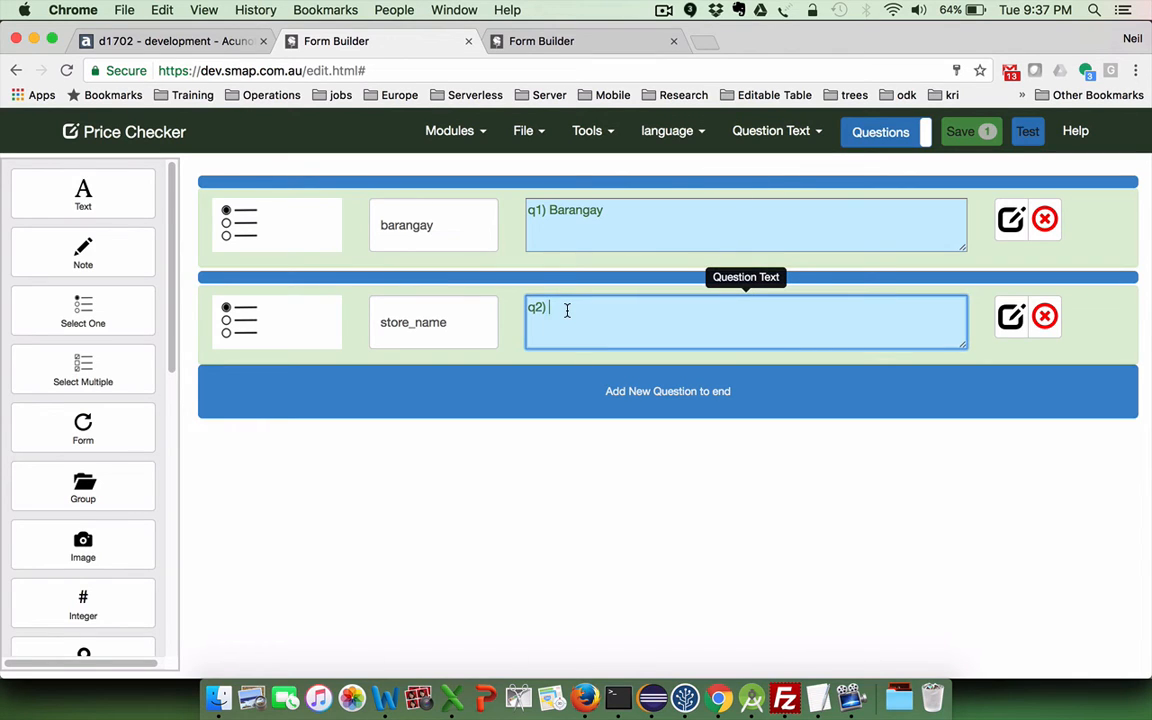
{"action": "type", "text": "Store Name"}
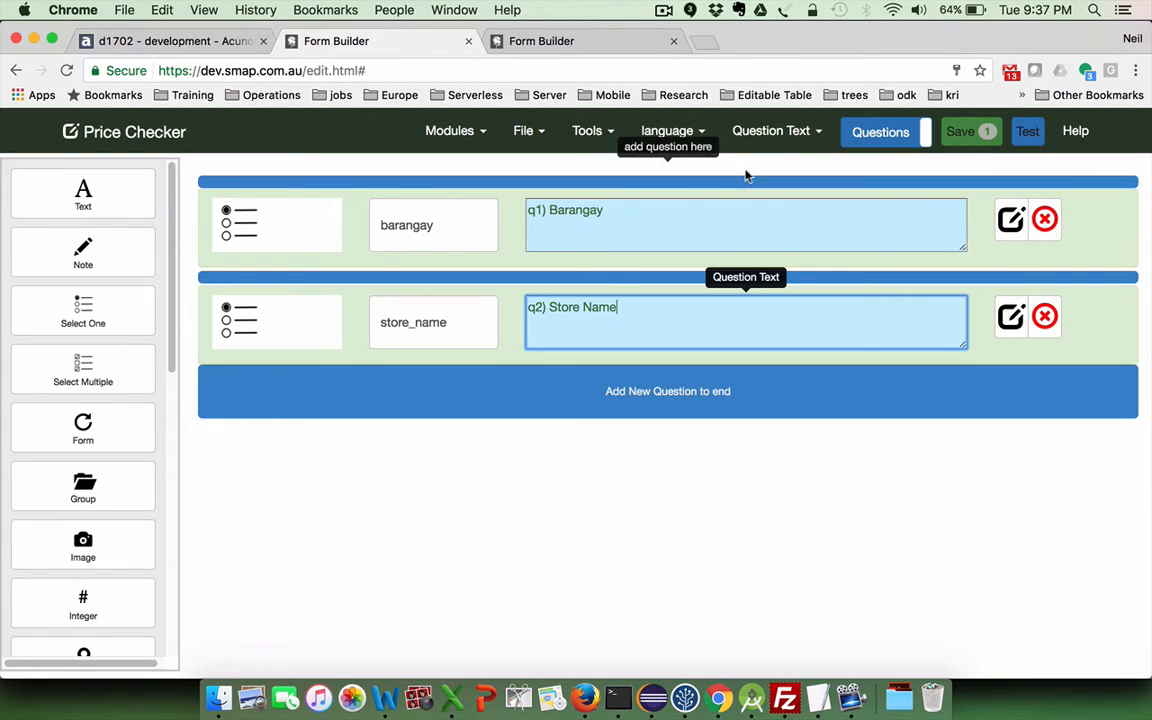
- Show the questions' appearance settings and copy the barangay question's search expression into the store_name question's appearance
{"action": "left_click", "coordinate": [773, 145]}
{"action": "left_click", "coordinate": [773, 145]}
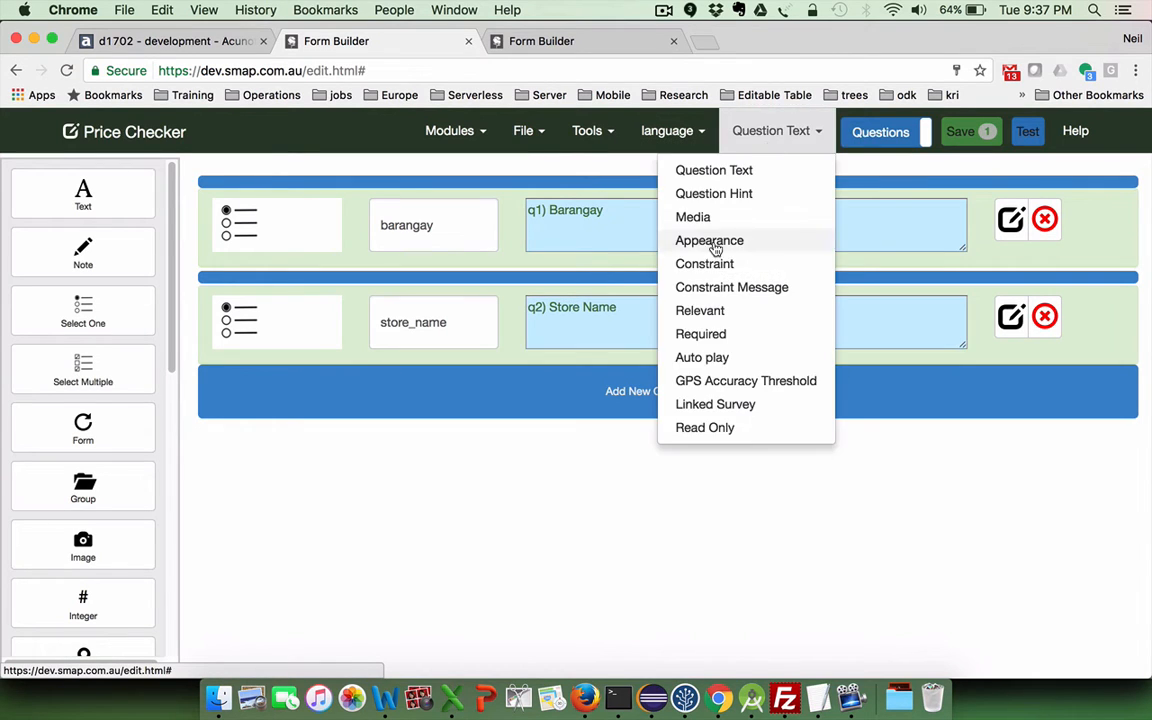
{"action": "left_click", "coordinate": [709, 237]}
{"action": "left_click", "coordinate": [673, 212]}
{"action": "left_click_drag", "start_coordinate": [673, 212], "coordinate": [505, 205]}
{"action": "key", "text": "super+c"}
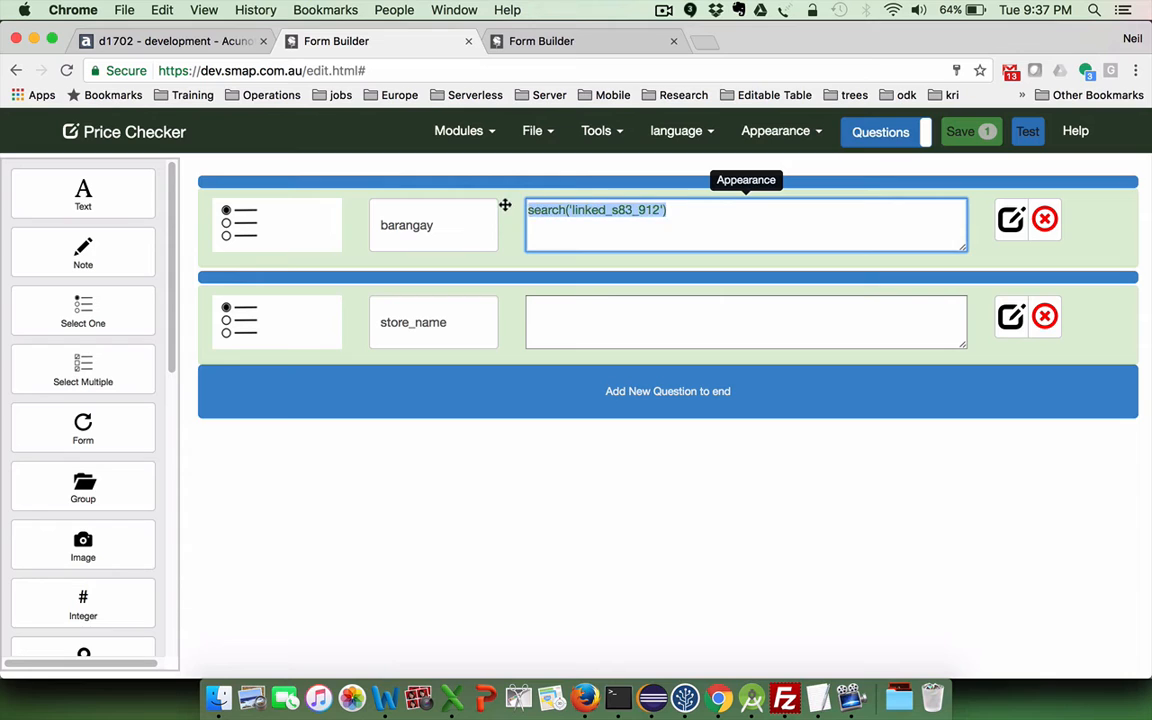
{"action": "left_click", "coordinate": [561, 322]}
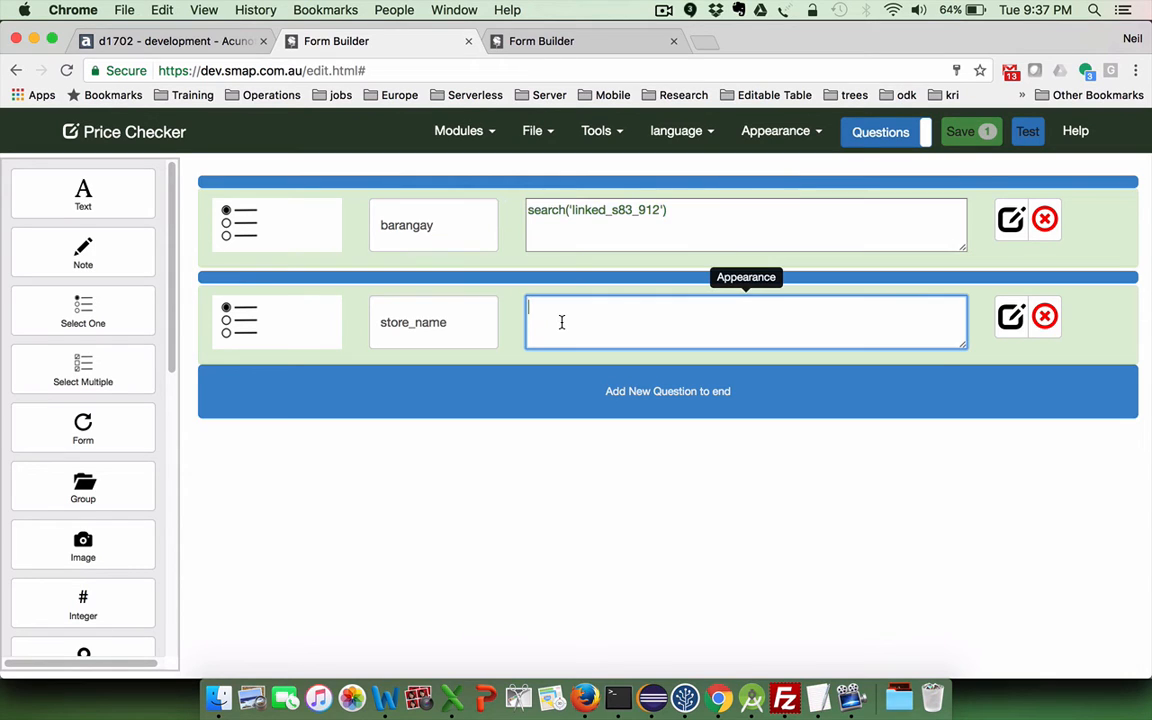
{"action": "key", "text": "super+v"}
- Extend the store_name question's appearance to search('linked_s83_912', 'matches', 'barangay', ${barangay})
{"action": "key", "text": "Left"}
{"action": "type", "text": ", 'matche"}
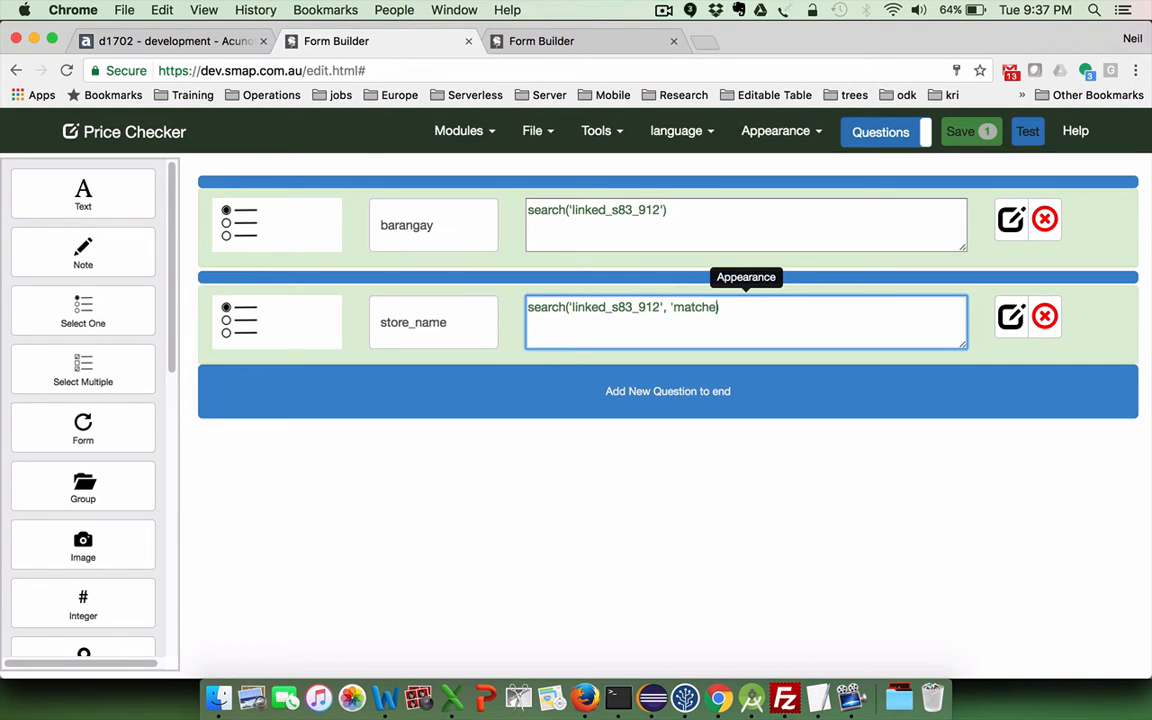
{"action": "type", "text": "s"}
{"action": "type", "text": "'"}
{"action": "type", "text": ", "}
{"action": "type", "text": "barangay"}
{"action": "type", "text": ","}
{"action": "key", "text": "Left"}
{"action": "key", "text": "Left"}
{"action": "key", "text": "Left"}
{"action": "key", "text": "Left"}
{"action": "key", "text": "Left"}
{"action": "key", "text": "Left"}
{"action": "key", "text": "Left"}
{"action": "key", "text": "Left"}
{"action": "key", "text": "Left"}
{"action": "key", "text": "Left"}
{"action": "type", "text": "'"}
{"action": "key", "text": "Right"}
{"action": "key", "text": "Right"}
{"action": "key", "text": "Right"}
{"action": "key", "text": "Right"}
{"action": "key", "text": "Right"}
{"action": "key", "text": "Right"}
{"action": "key", "text": "Right"}
{"action": "key", "text": "Right"}
{"action": "type", "text": "'"}
{"action": "key", "text": "Right"}
{"action": "key", "text": "Right"}
{"action": "type", "text": "$"}
{"action": "type", "text": "{"}
{"action": "type", "text": "barangay"}
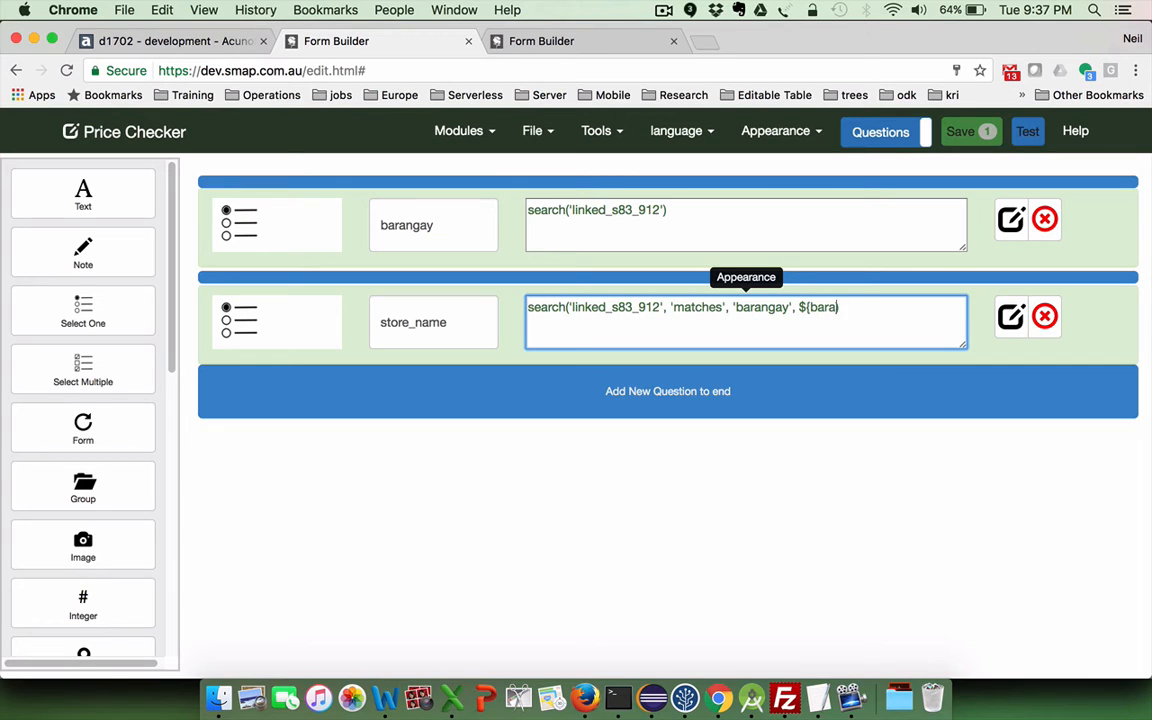
{"action": "type", "text": "}"}
- Define a choice for the store_name question with the value name and the label name
{"action": "left_click", "coordinate": [1010, 318]}
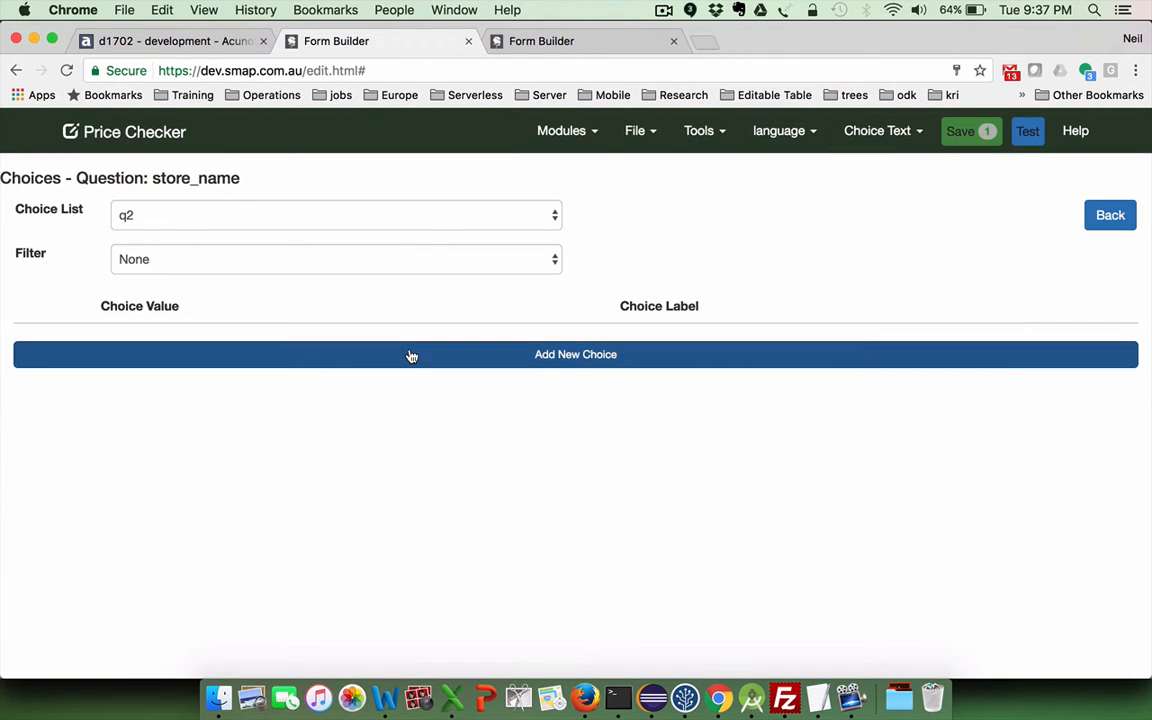
{"action": "left_click", "coordinate": [411, 355]}
{"action": "left_click", "coordinate": [188, 370]}
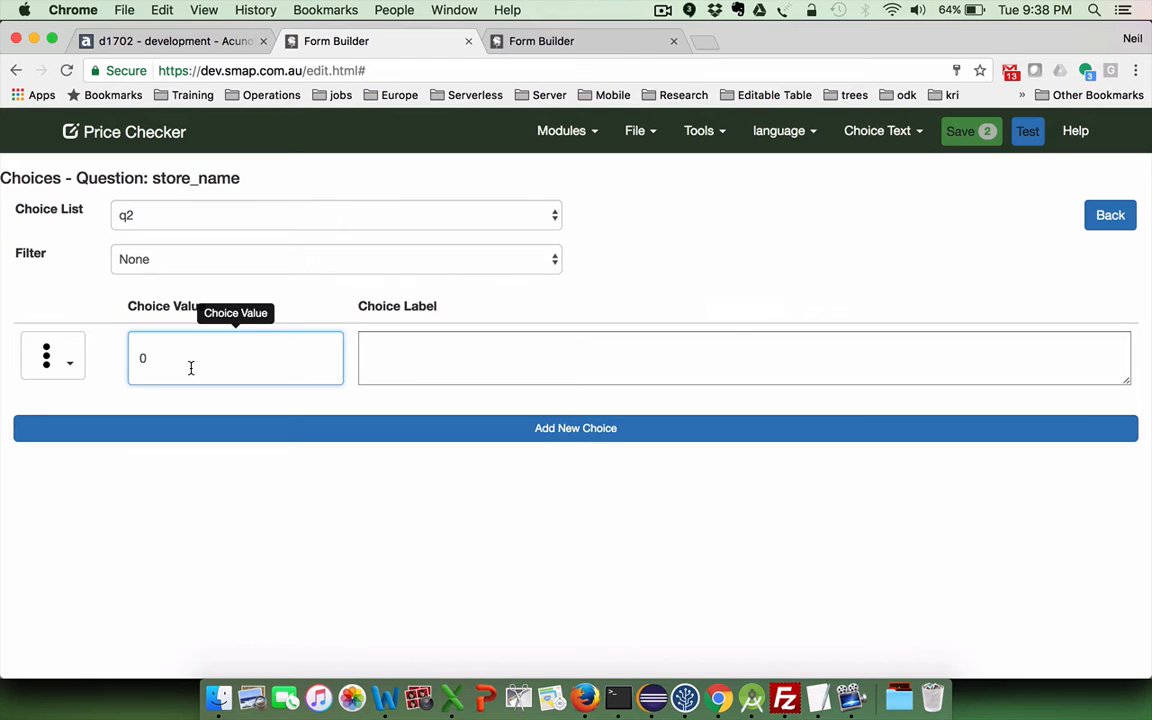
{"action": "key", "text": "BackSpace"}
{"action": "type", "text": "name"}
{"action": "left_click", "coordinate": [420, 357]}
{"action": "type", "text": "name"}
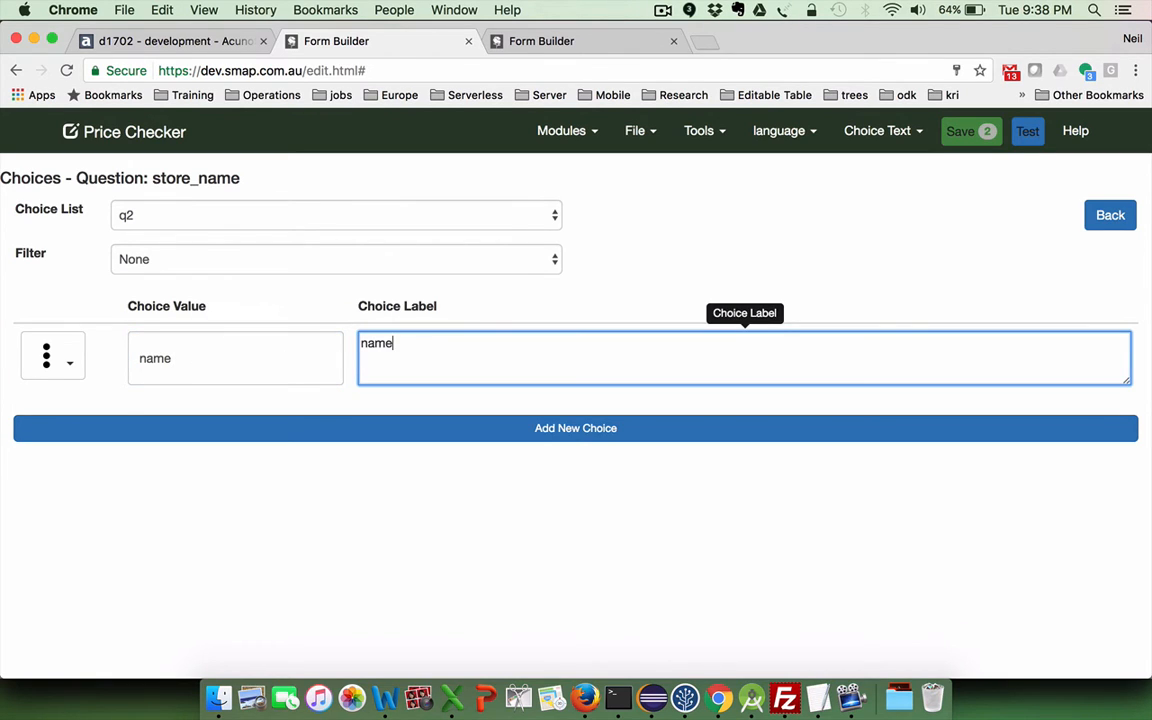
- Return from the store_name choices to the question list, save the form and dismiss the update summary
{"action": "left_click", "coordinate": [1114, 220]}
{"action": "left_click", "coordinate": [982, 138]}
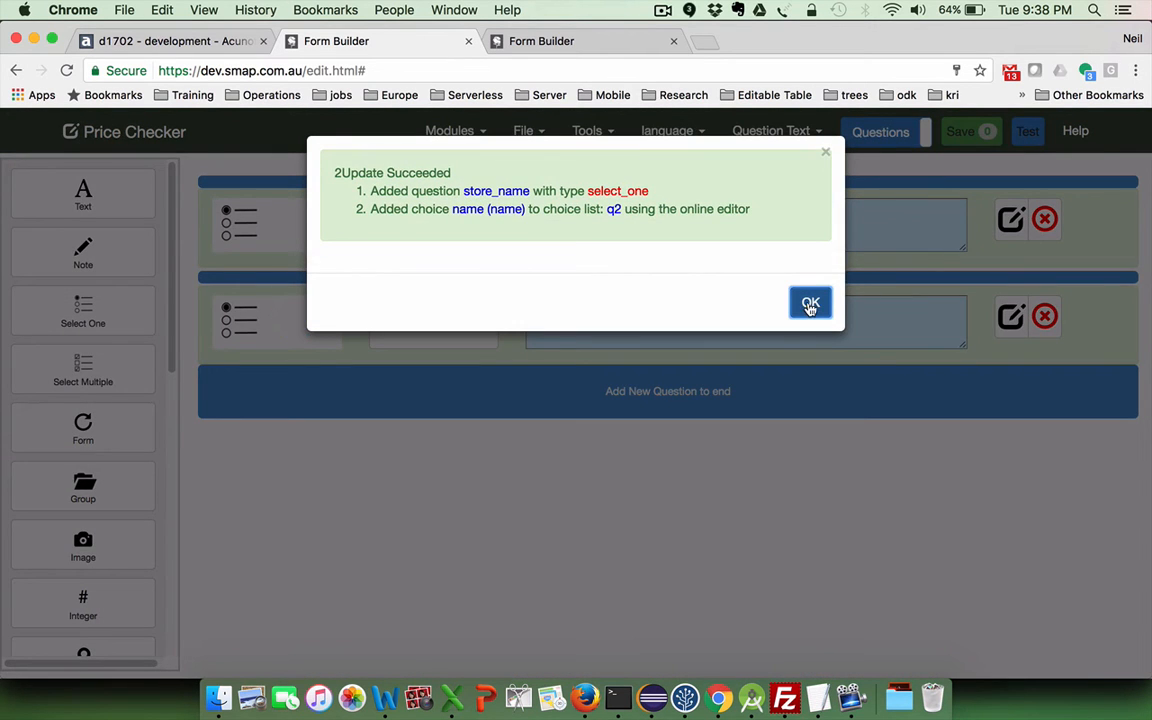
{"action": "left_click", "coordinate": [810, 305]}
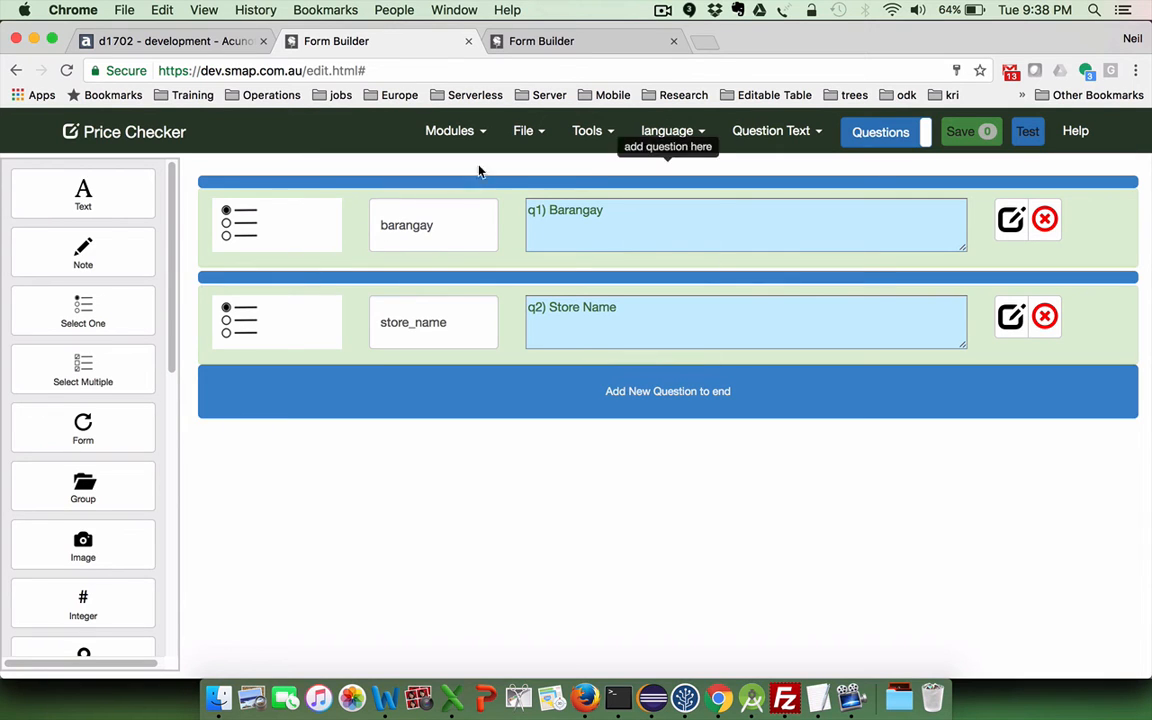
- Add an entry to the form's Pulldata settings with the survey identifier s83_912
{"action": "left_click", "coordinate": [527, 136]}
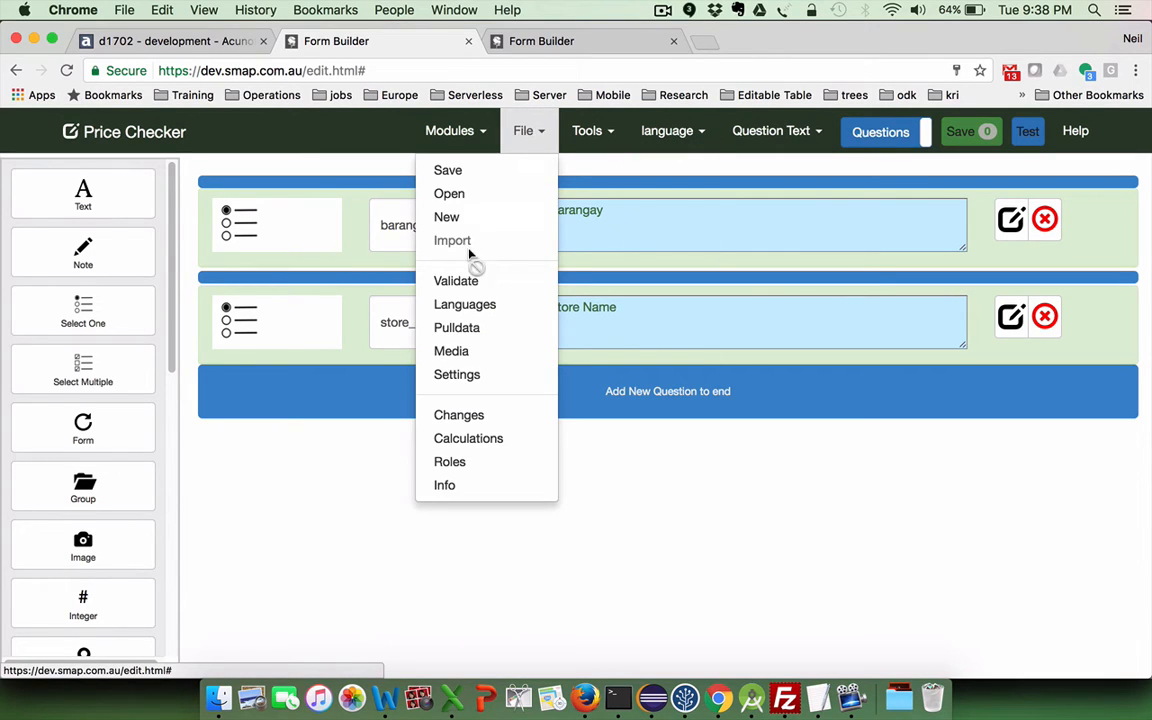
{"action": "left_click", "coordinate": [457, 328]}
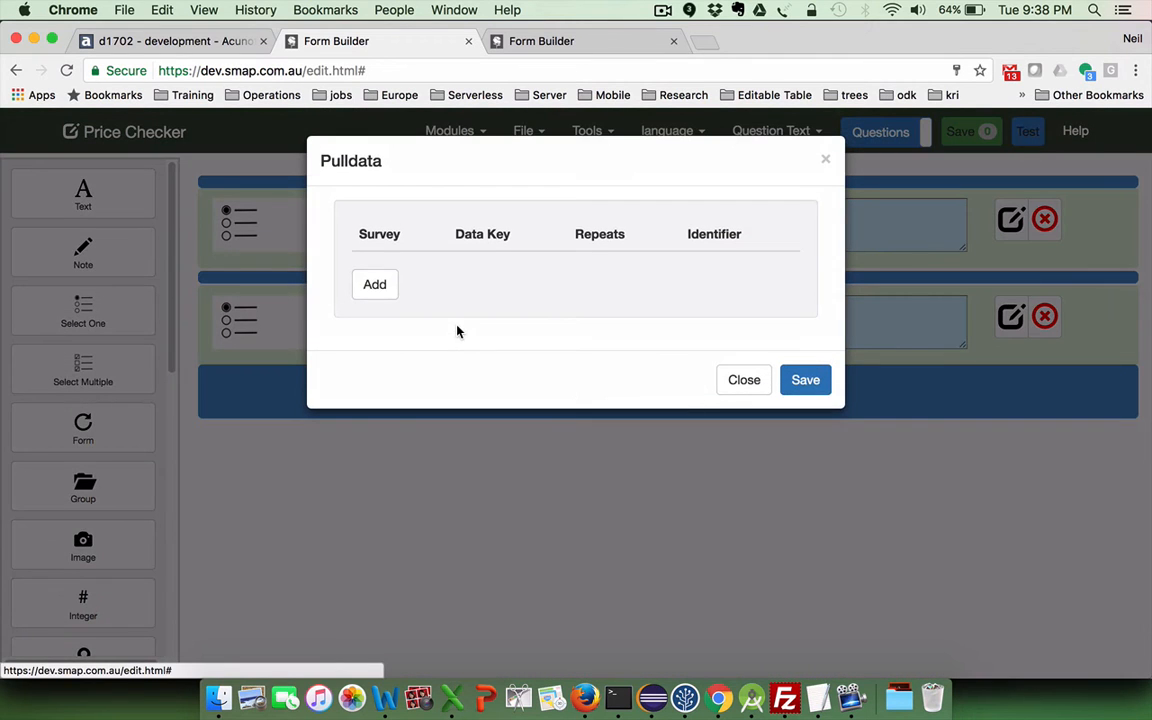
{"action": "left_click", "coordinate": [375, 288]}
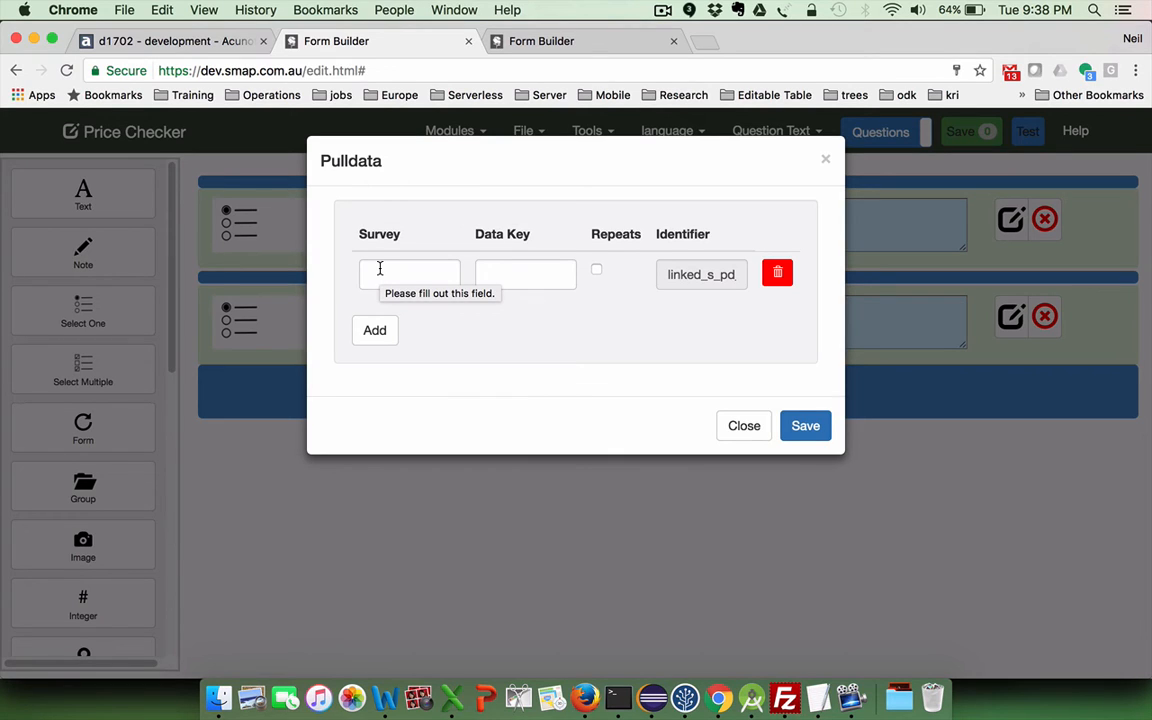
{"action": "left_click", "coordinate": [380, 270]}
{"action": "key", "text": "super+v"}
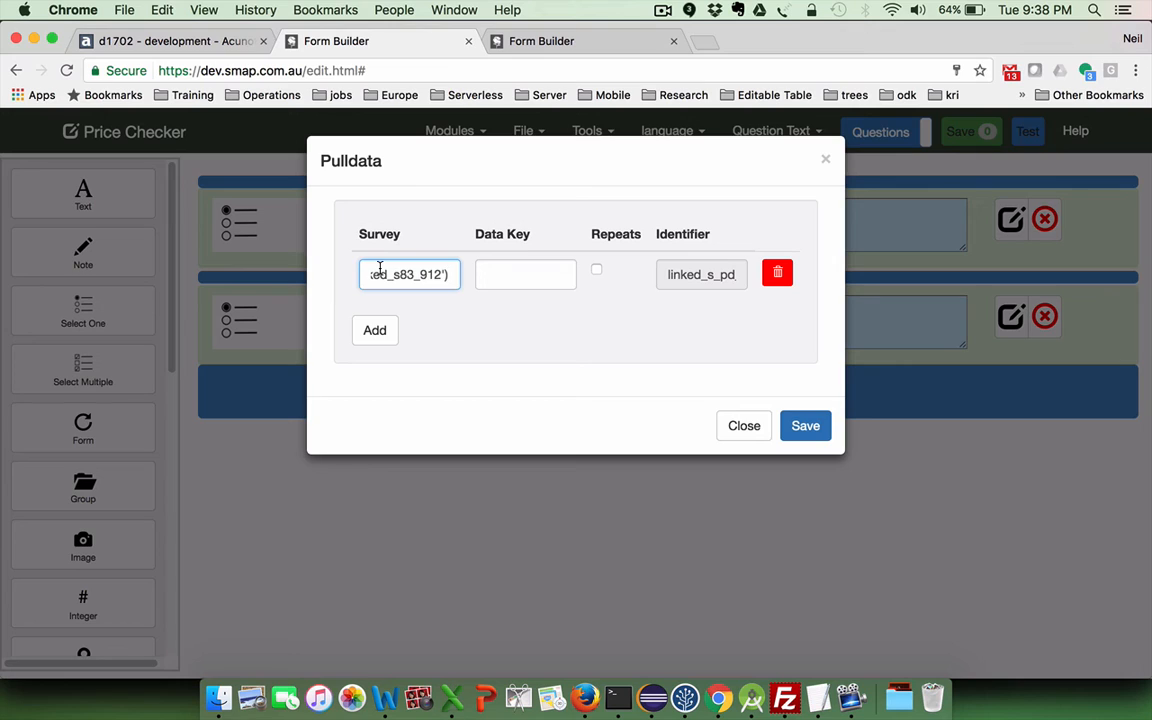
{"action": "key", "text": "BackSpace"}
{"action": "key", "text": "BackSpace"}
{"action": "key", "text": "Left"}
{"action": "key", "text": "Left"}
{"action": "key", "text": "Left"}
{"action": "key", "text": "Left"}
{"action": "key", "text": "Left"}
{"action": "key", "text": "Left"}
{"action": "key", "text": "Left"}
{"action": "key", "text": "BackSpace"}
{"action": "key", "text": "BackSpace"}
{"action": "key", "text": "BackSpace"}
{"action": "key", "text": "BackSpace"}
{"action": "key", "text": "BackSpace"}
{"action": "key", "text": "BackSpace"}
{"action": "key", "text": "BackSpace"}
{"action": "key", "text": "BackSpace"}
{"action": "key", "text": "BackSpace"}
{"action": "key", "text": "BackSpace"}
{"action": "key", "text": "BackSpace"}
{"action": "key", "text": "BackSpace"}
{"action": "key", "text": "BackSpace"}
{"action": "key", "text": "BackSpace"}
{"action": "key", "text": "BackSpace"}
- Set the Pulldata entry's data key to ${barangay}_${name} and enable repeats
{"action": "left_click", "coordinate": [502, 281]}
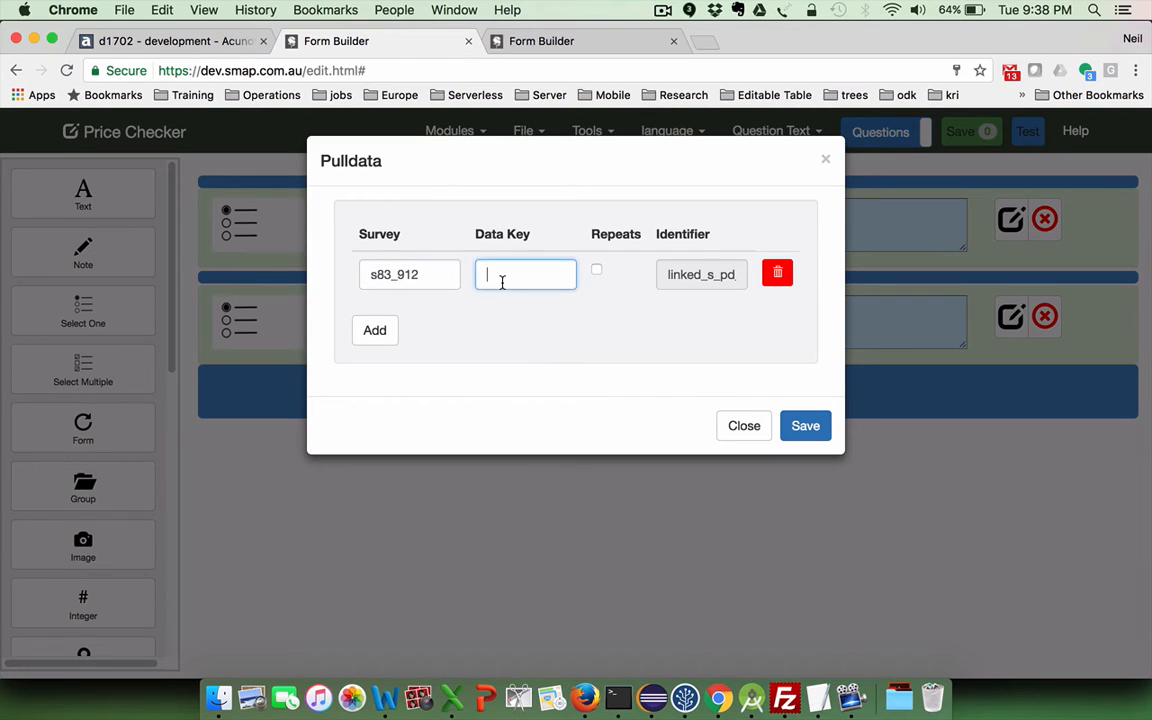
{"action": "type", "text": "$"}
{"action": "type", "text": "{barangay"}
{"action": "type", "text": "}_"}
{"action": "type", "text": "${"}
{"action": "type", "text": "name}"}
{"action": "left_click", "coordinate": [597, 273]}
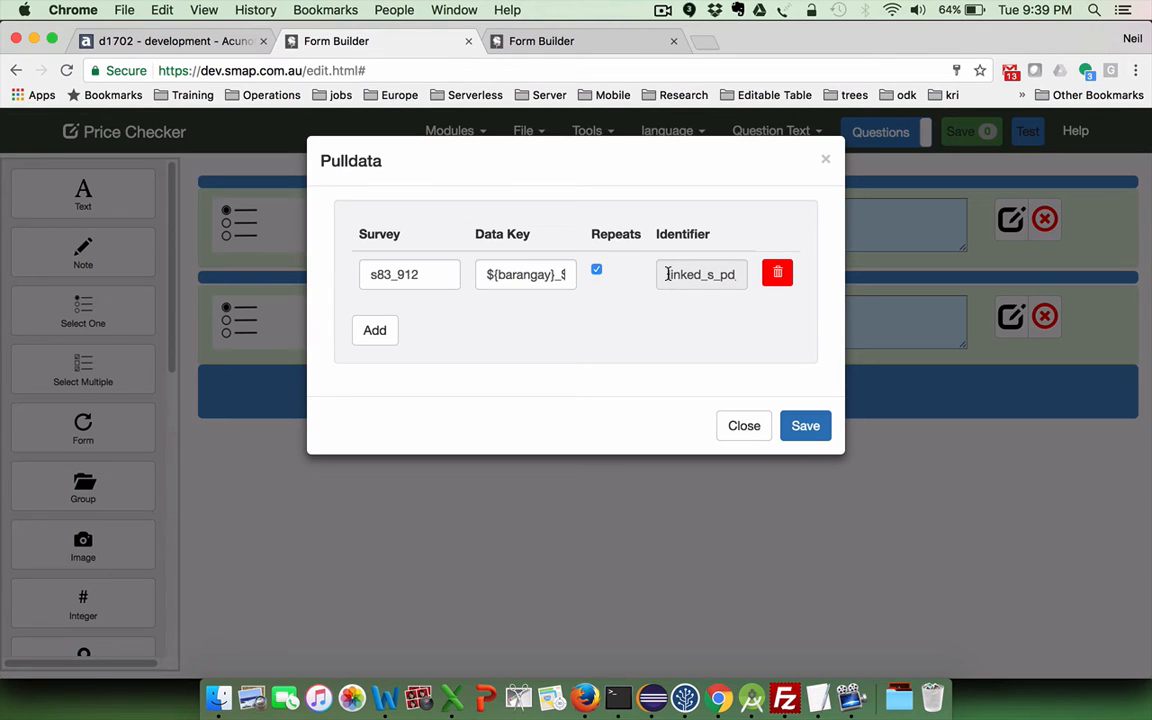
- Copy the Pulldata entry's linked identifier and save the Pulldata settings
{"action": "left_click_drag", "start_coordinate": [667, 278], "coordinate": [755, 276]}
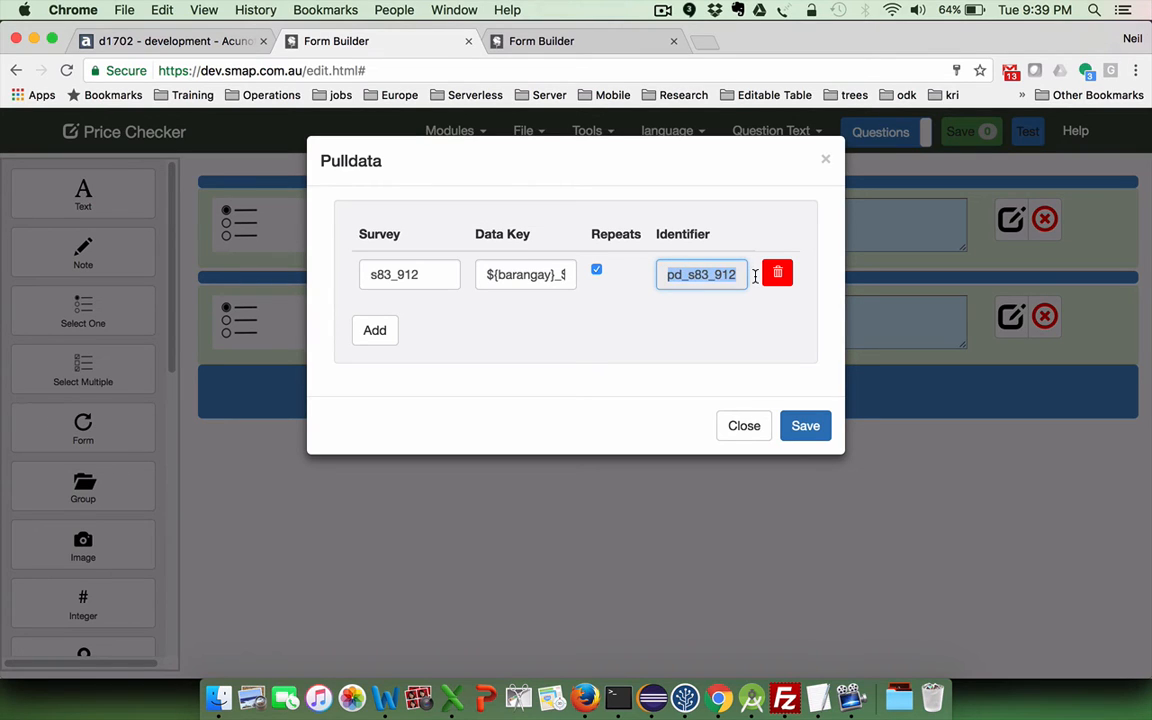
{"action": "key", "text": "super+c"}
{"action": "left_click", "coordinate": [800, 426]}
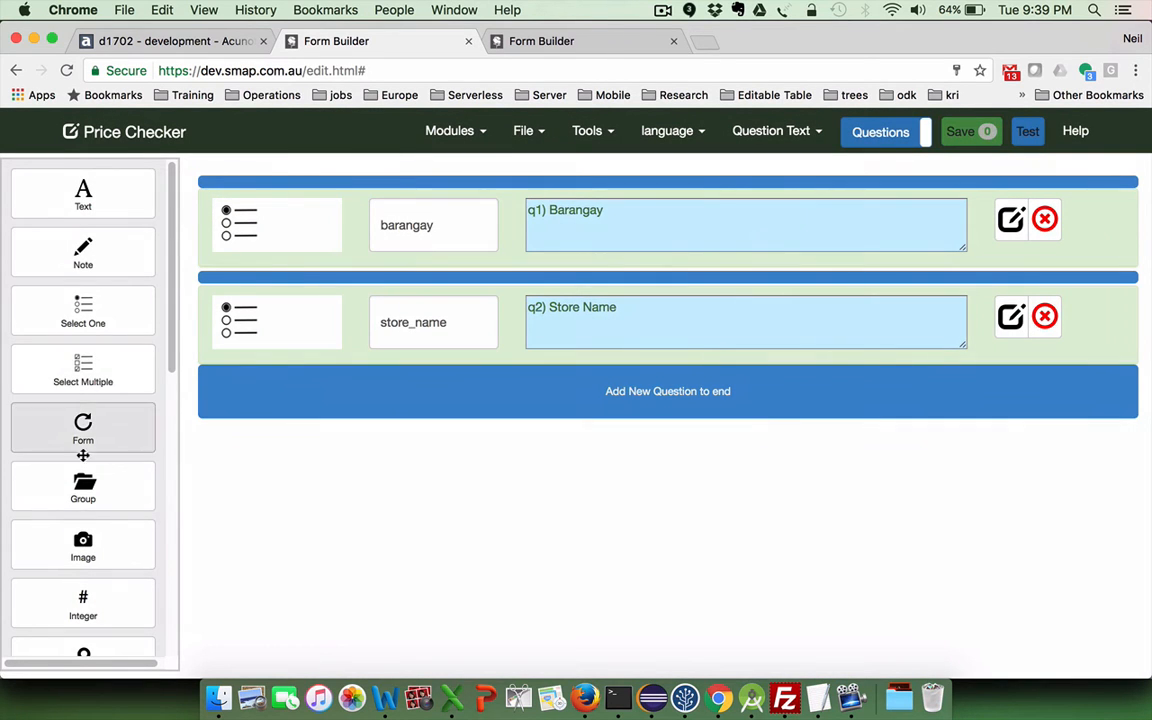
- Add a Calculation question named market_key after the store_name question
{"action": "scroll", "coordinate": [118, 470], "scroll_direction": "down", "scroll_amount": 5}
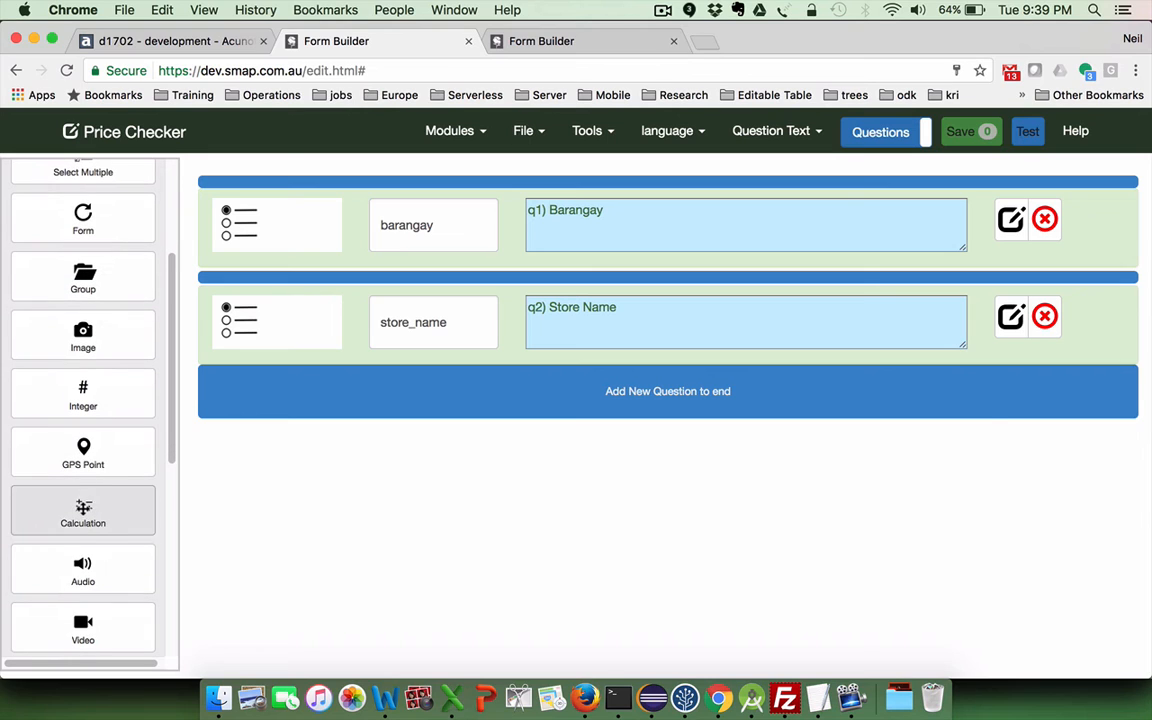
{"action": "left_click", "coordinate": [83, 510]}
{"action": "left_click", "coordinate": [418, 417]}
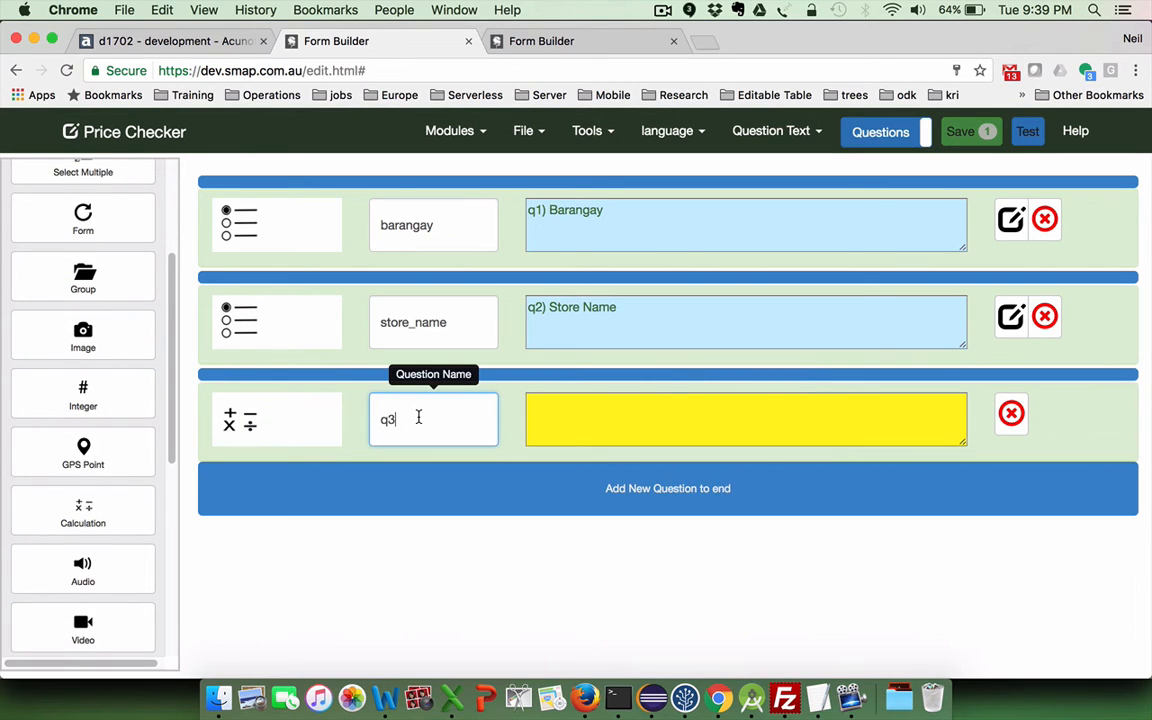
{"action": "key", "text": "BackSpace"}
{"action": "key", "text": "BackSpace"}
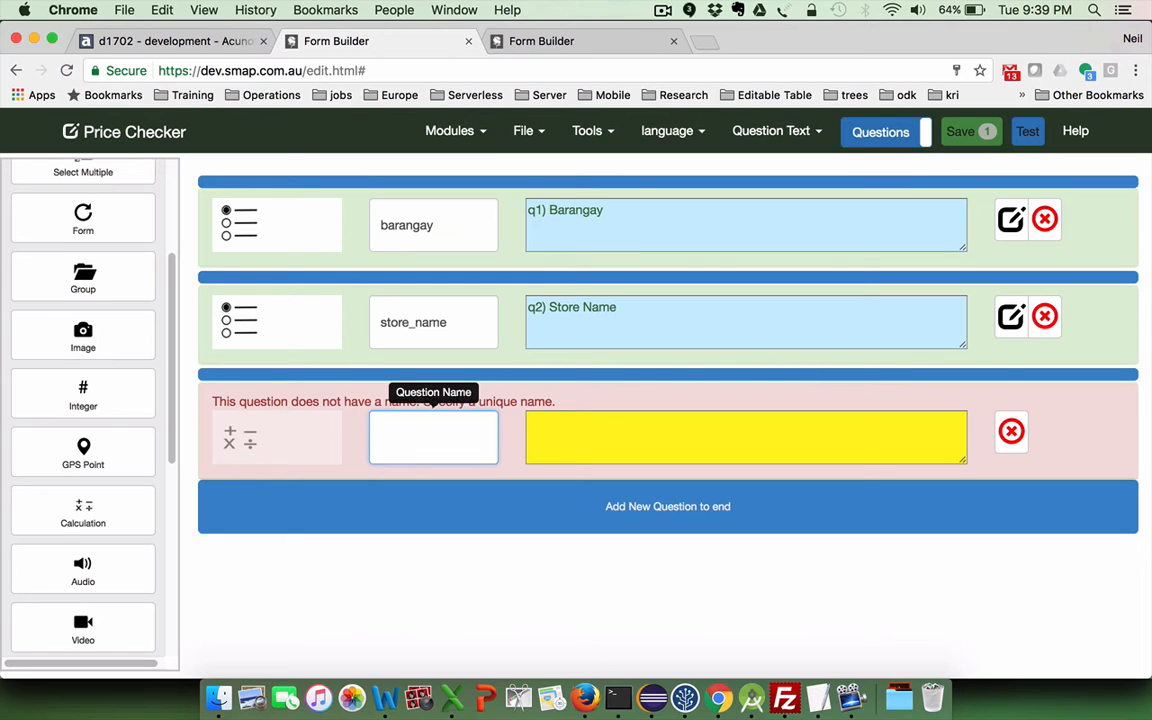
{"action": "type", "text": "mar"}
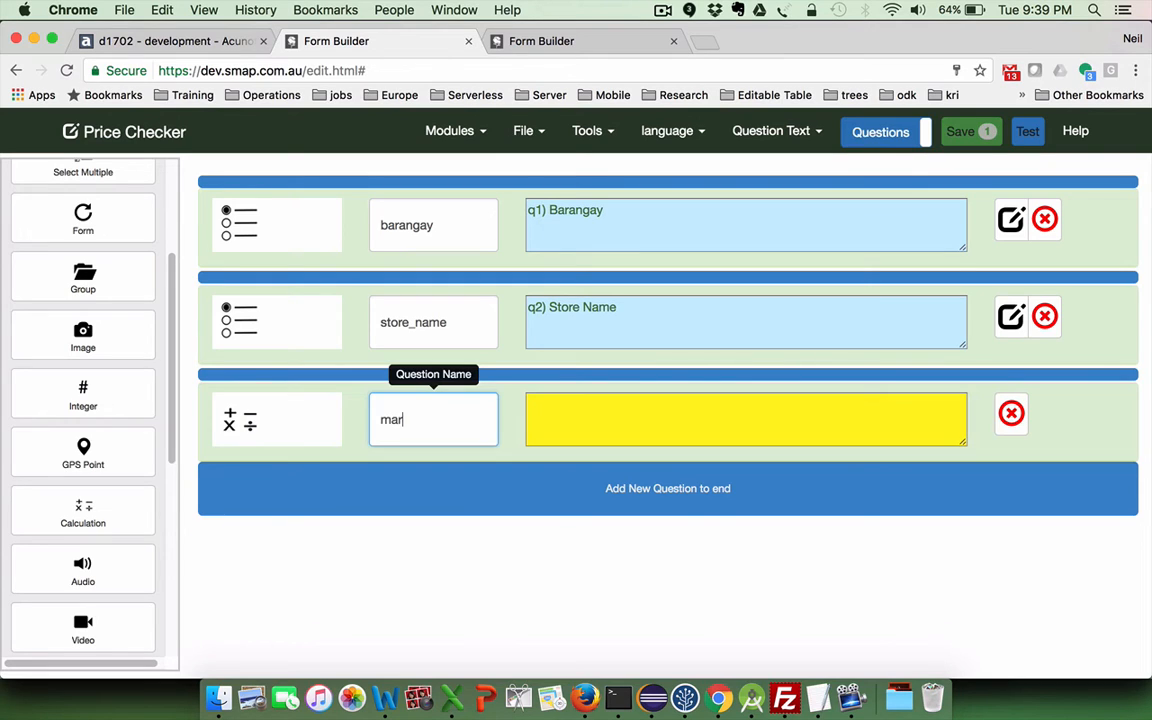
{"action": "type", "text": "ket_key"}
- Set the market_key calculation to join('_', ${barangay}, ${store_name})
{"action": "left_click", "coordinate": [551, 416]}
{"action": "left_click", "coordinate": [551, 416]}
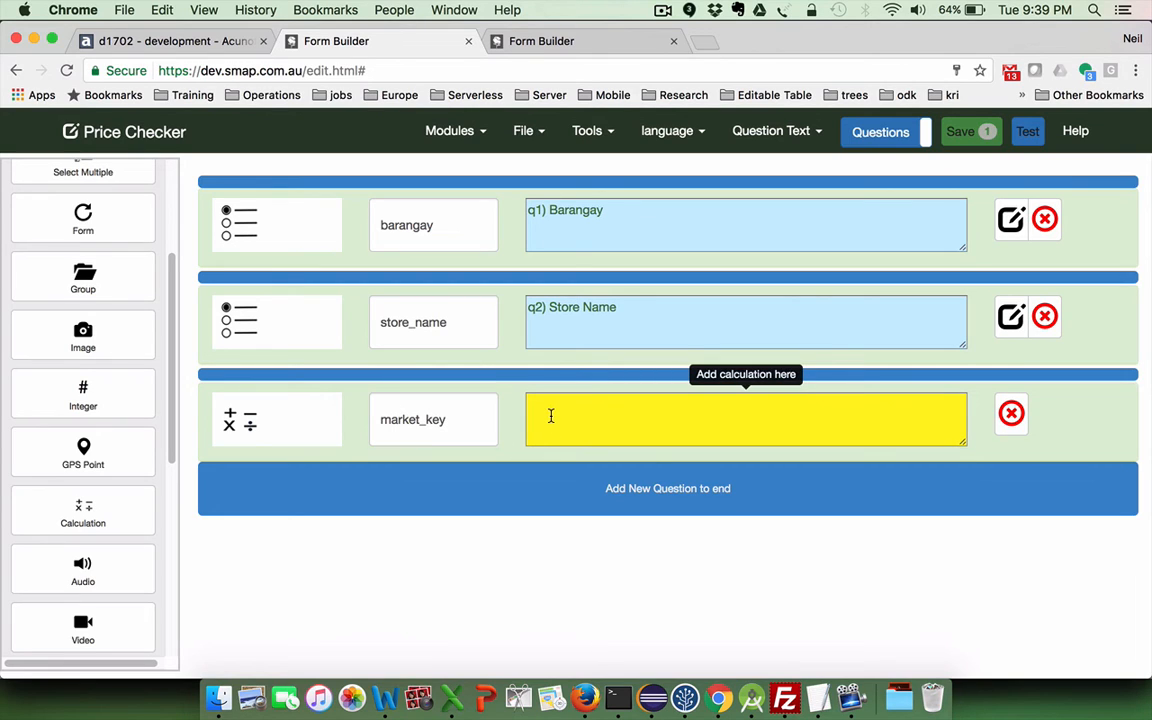
{"action": "type", "text": "j"}
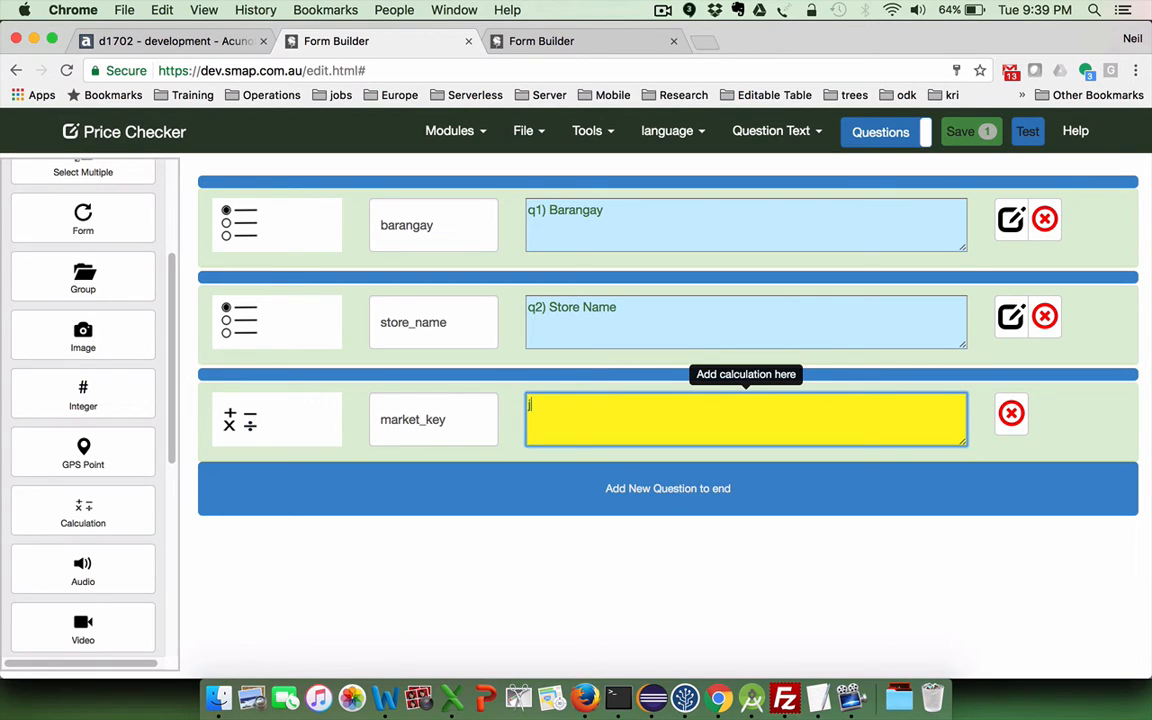
{"action": "type", "text": "oin('_', ${barangay}, "}
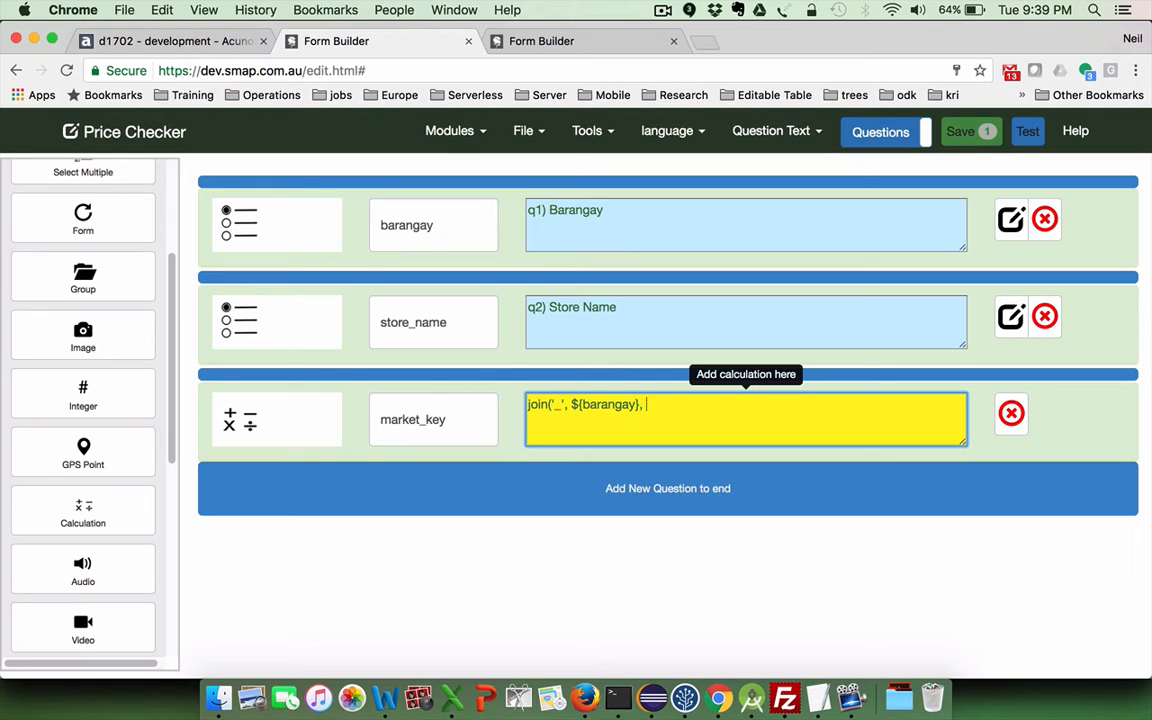
{"action": "type", "text": "${store_name})"}
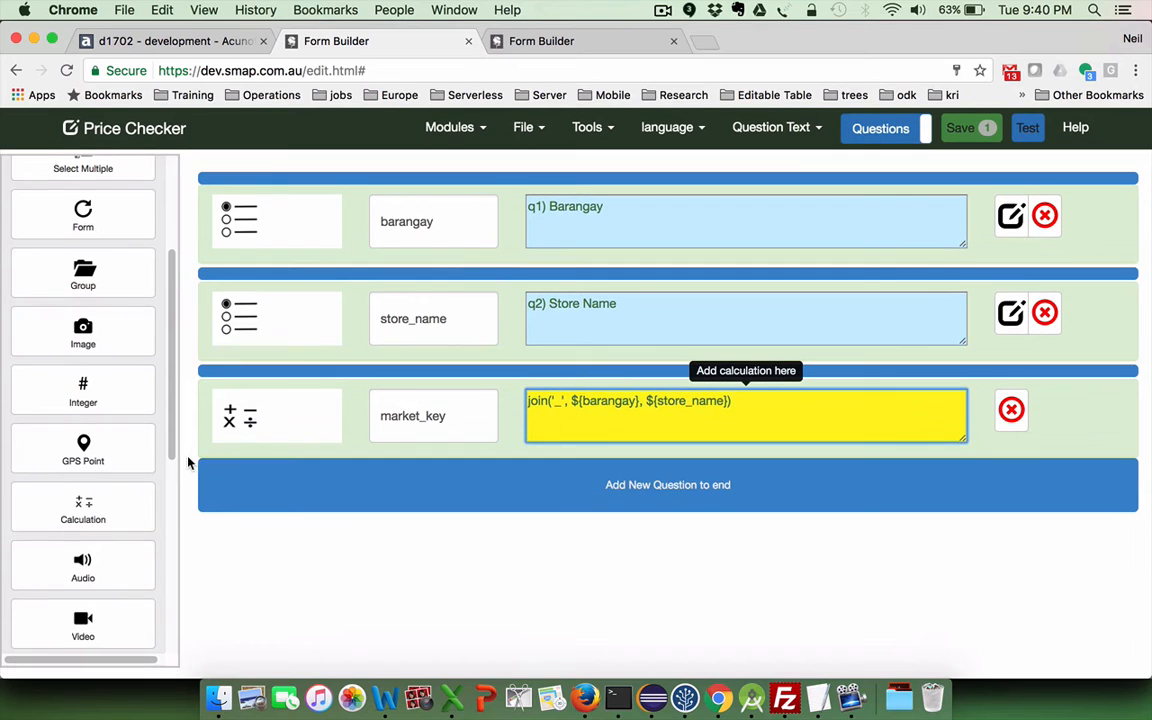
- Add a Calculation question named product_count after the market_key question
{"action": "left_click", "coordinate": [89, 510]}
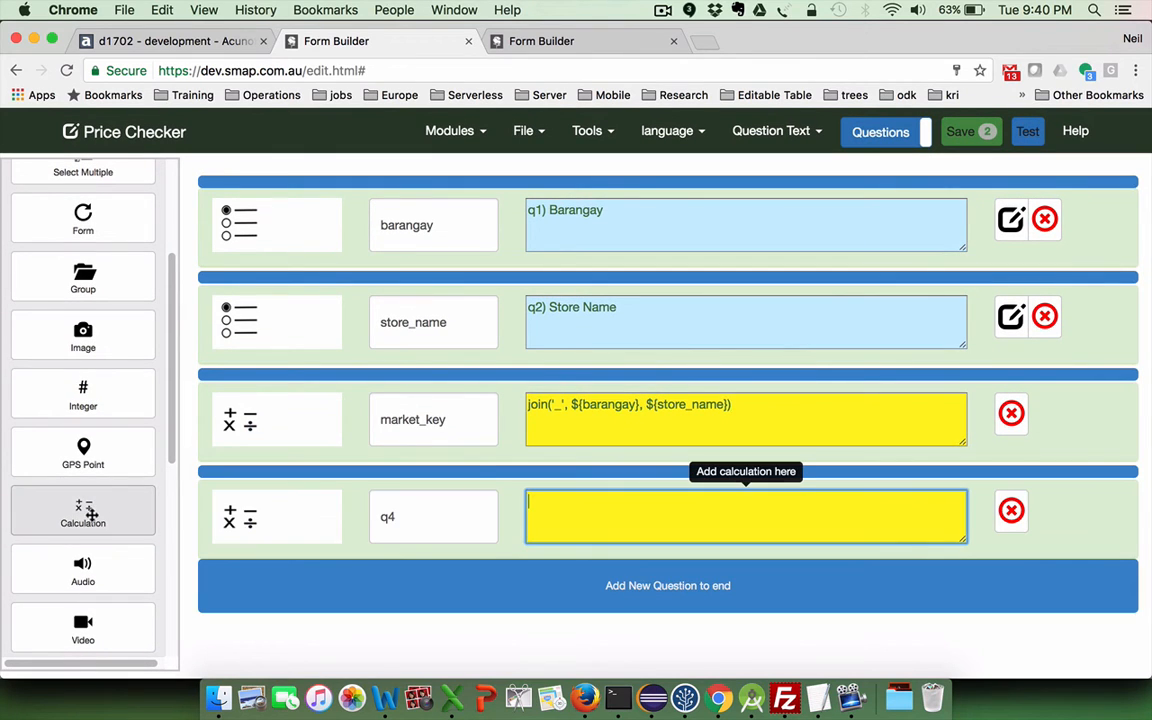
{"action": "left_click", "coordinate": [431, 517]}
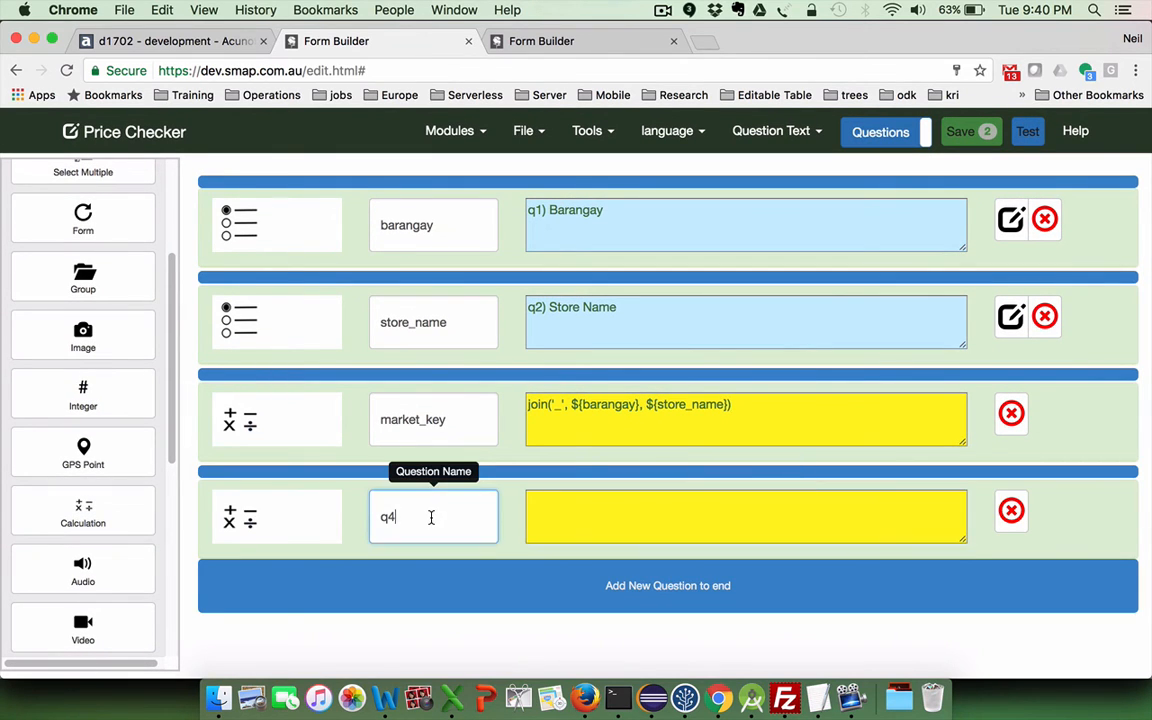
{"action": "key", "text": "BackSpace"}
{"action": "key", "text": "BackSpace"}
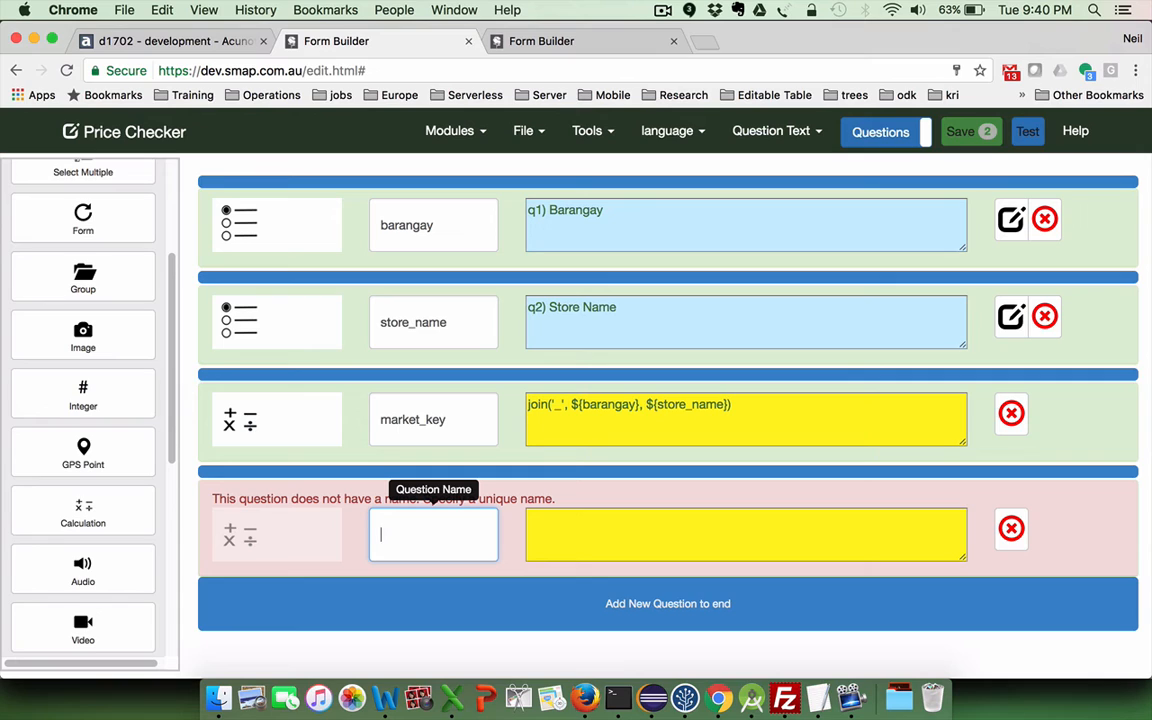
{"action": "type", "text": "pr"}
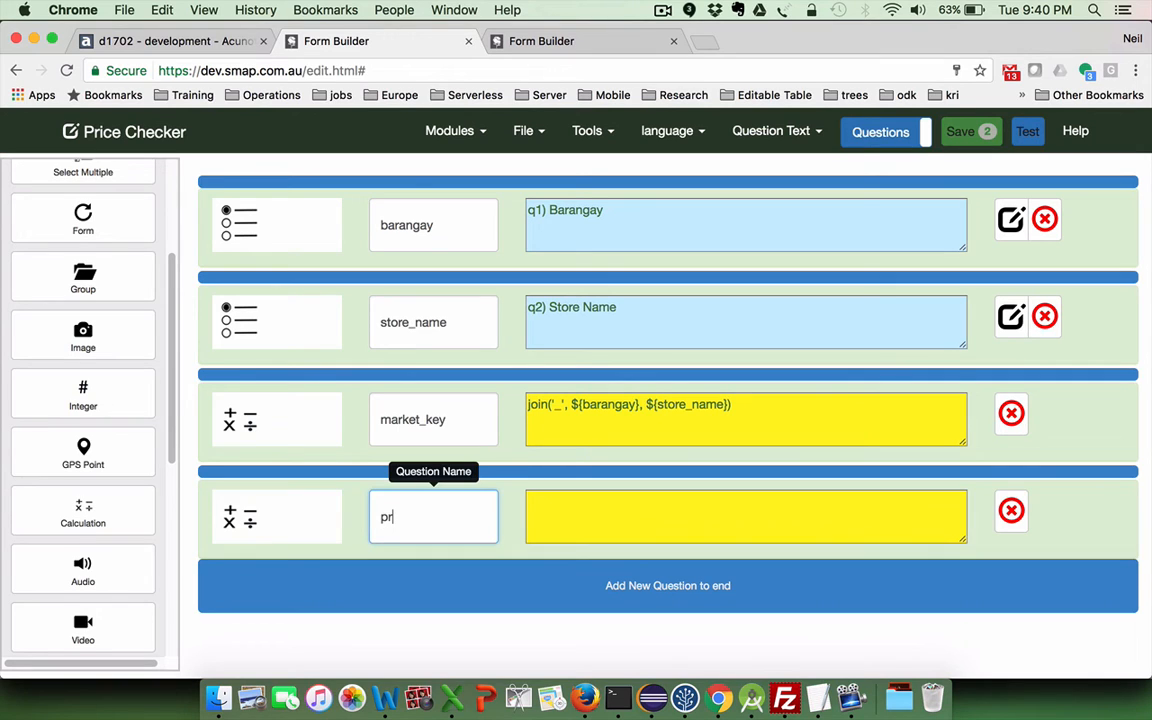
{"action": "type", "text": "oduct_count"}
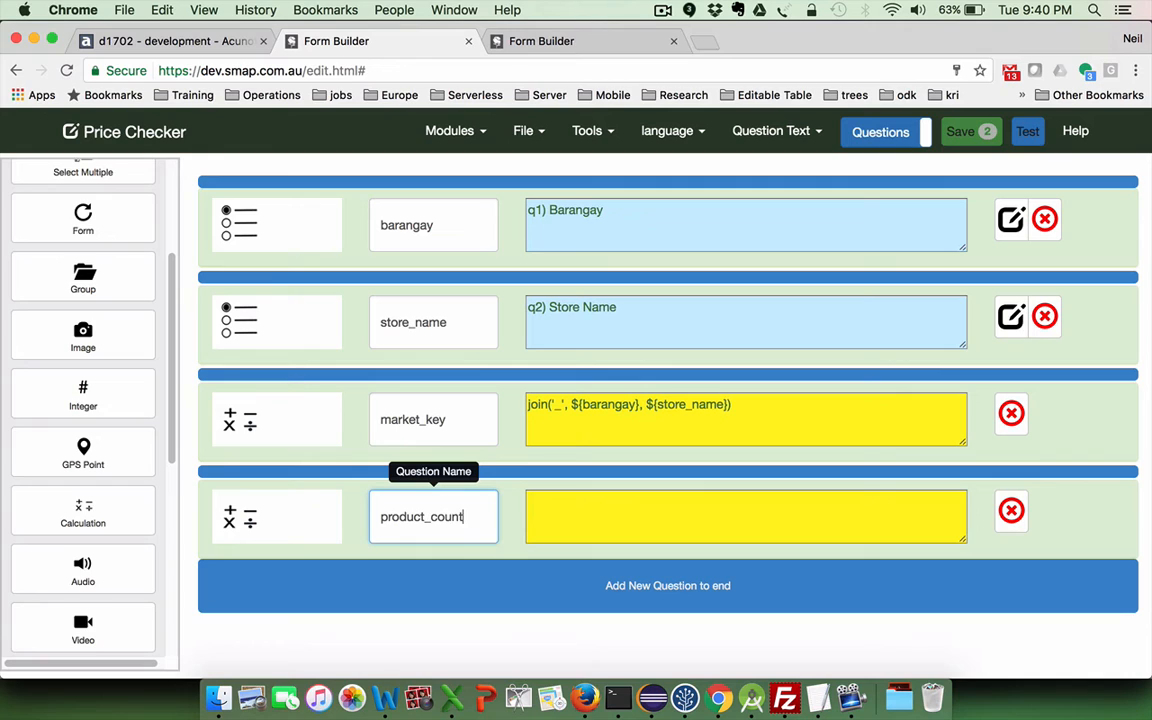
- Set the product_count calculation to pulldata('linked_s_pd_s83_912', '_count', '_data_key', ${market_key})
{"action": "left_click", "coordinate": [567, 513]}
{"action": "type", "text": "pulldata"}
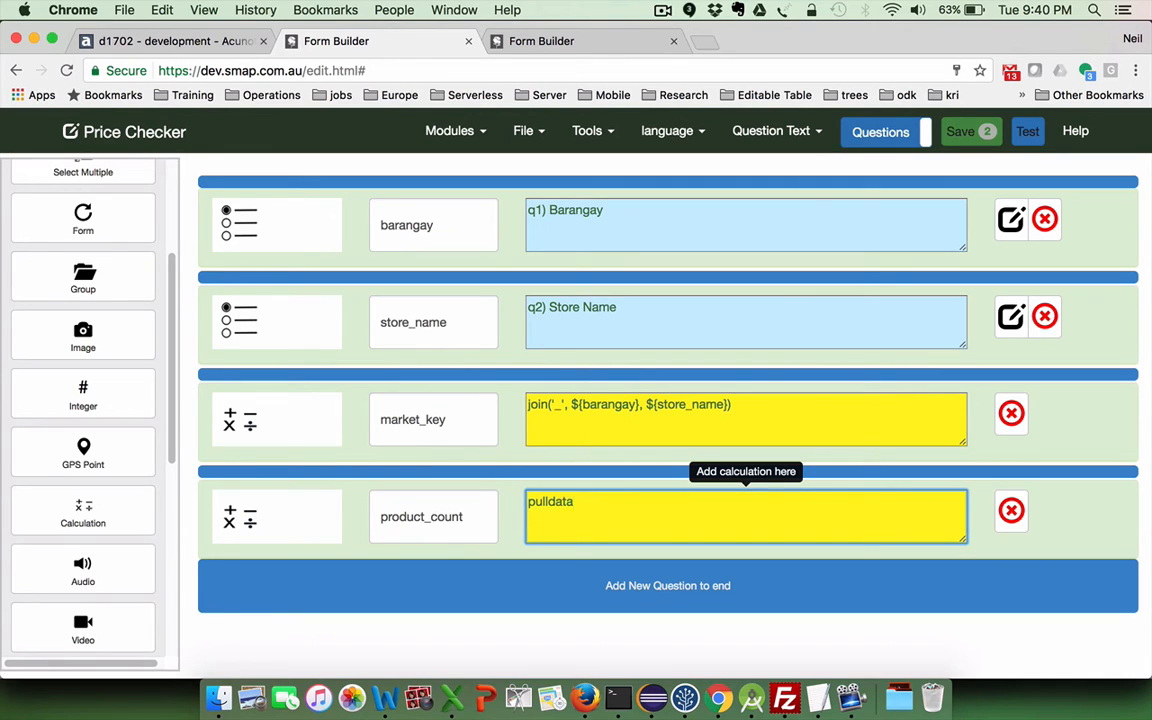
{"action": "type", "text": "('"}
{"action": "key", "text": "super+v"}
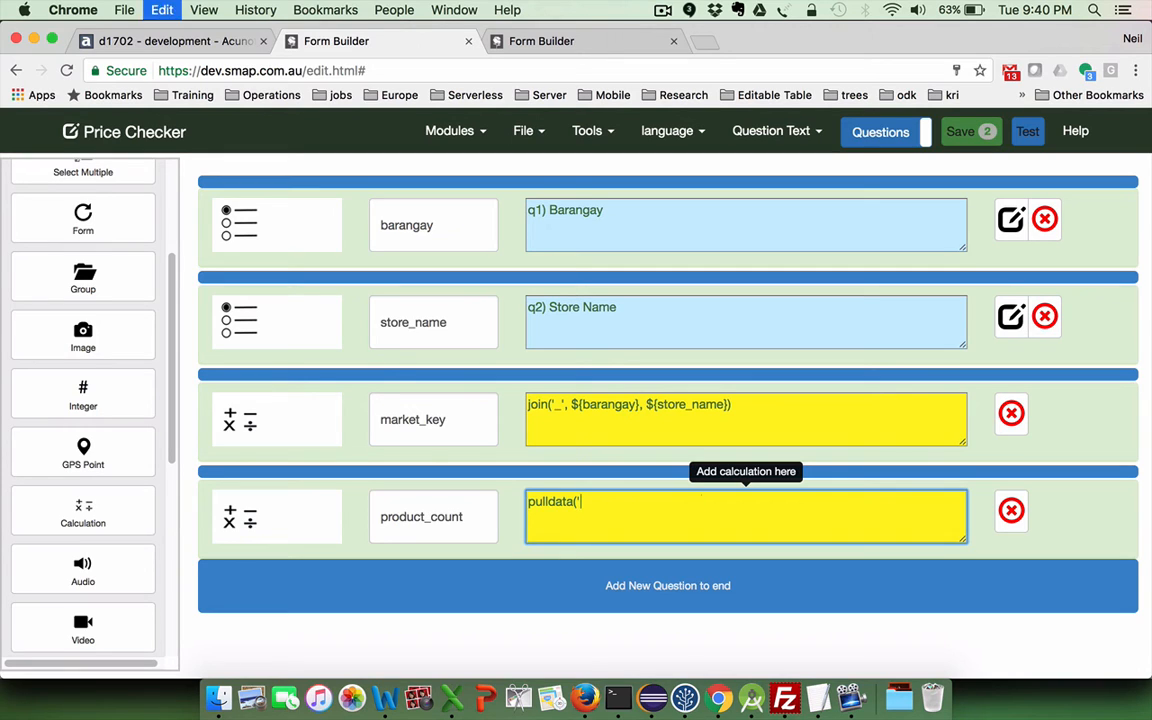
{"action": "type", "text": "'"}
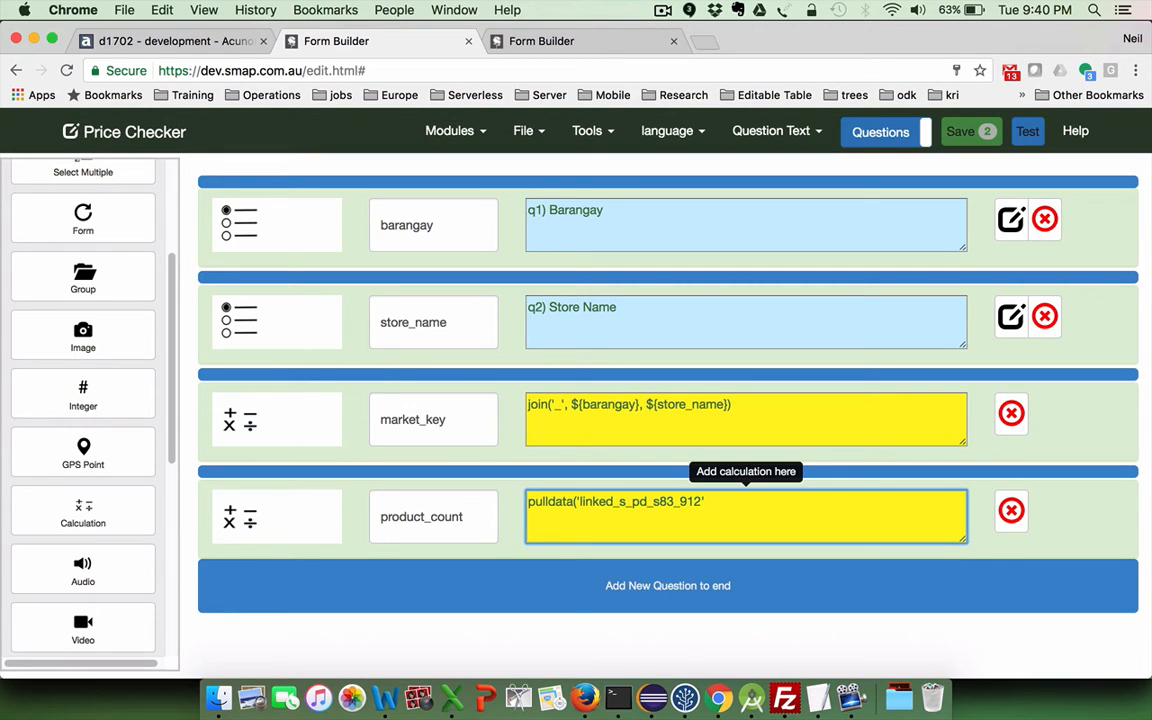
{"action": "type", "text": ","}
{"action": "type", "text": "'_count'"}
{"action": "type", "text": ", '_data_key"}
{"action": "type", "text": "', "}
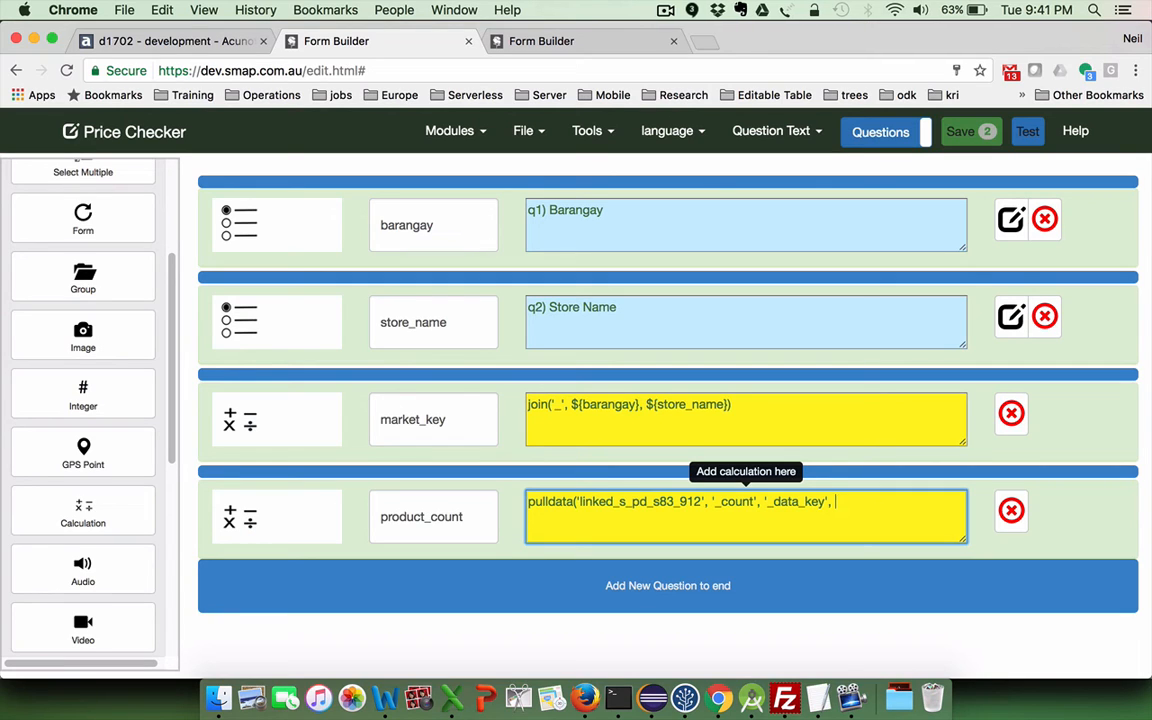
{"action": "type", "text": "${market_key})"}
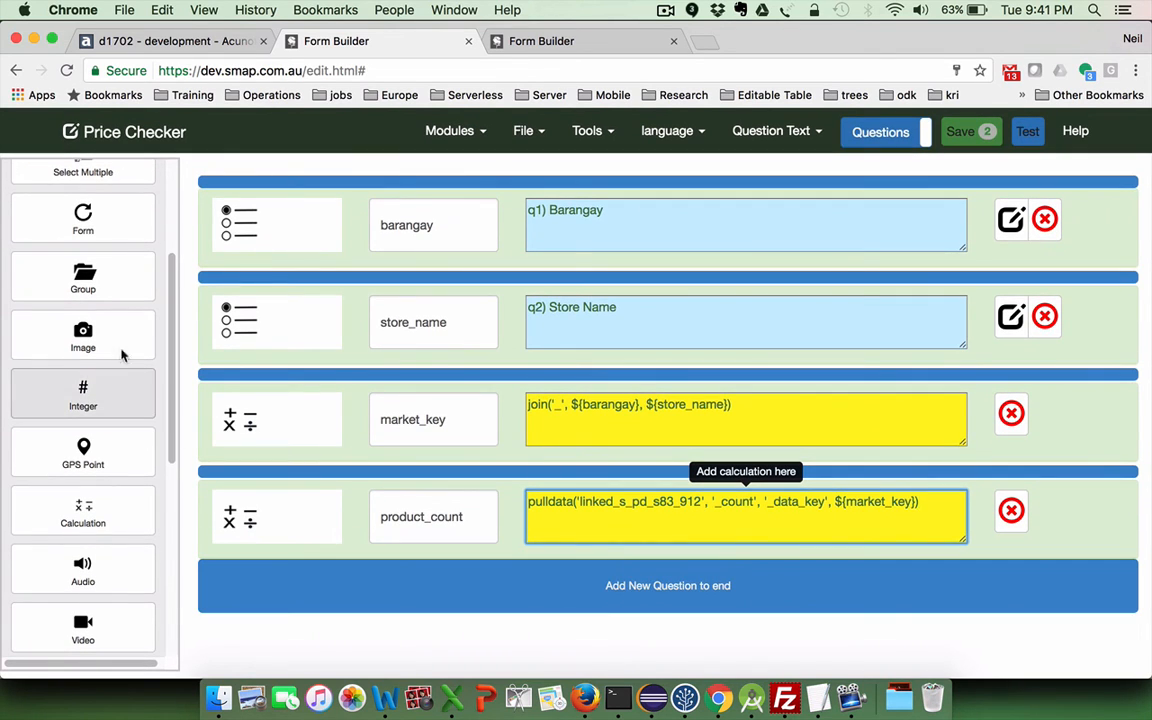
- Add a Form question named products after product_count and clear its question text
{"action": "left_click", "coordinate": [100, 215]}
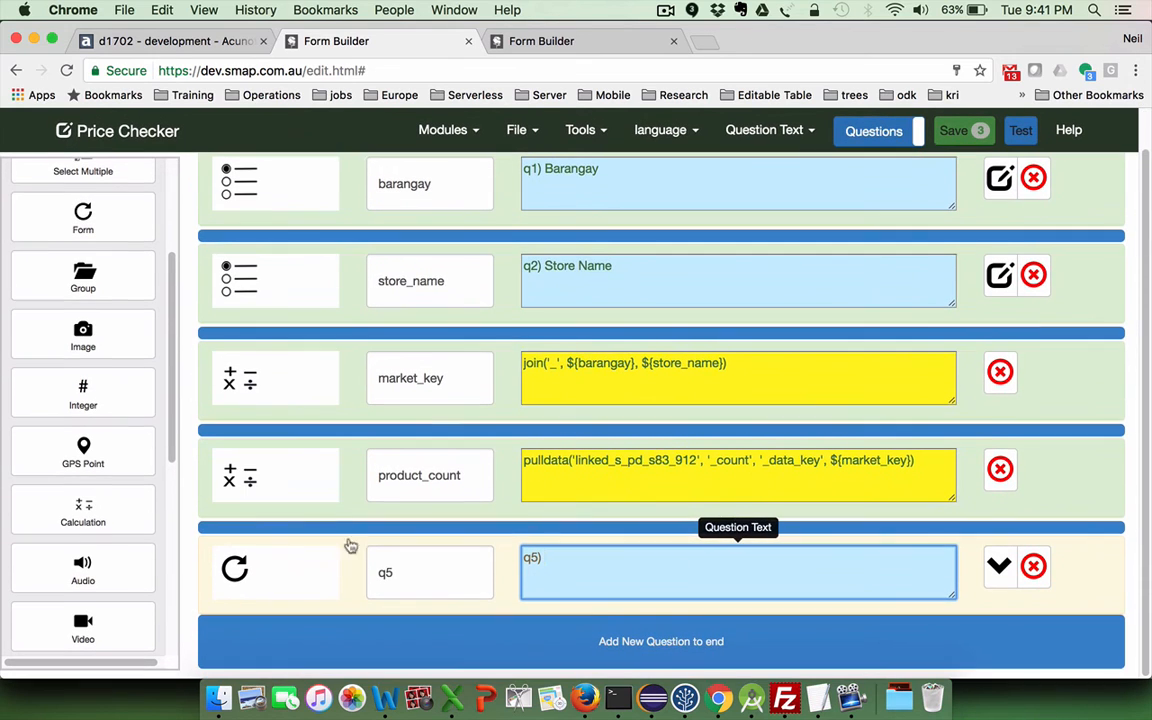
{"action": "left_click", "coordinate": [411, 584]}
{"action": "key", "text": "BackSpace"}
{"action": "key", "text": "BackSpace"}
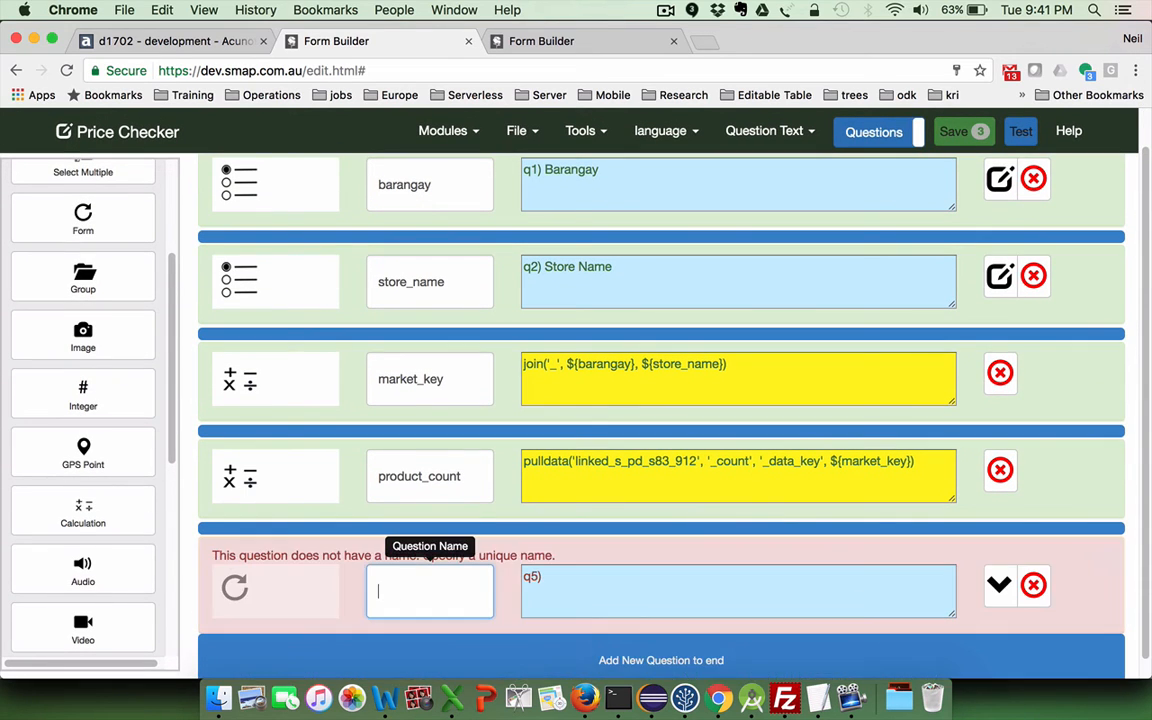
{"action": "type", "text": "products"}
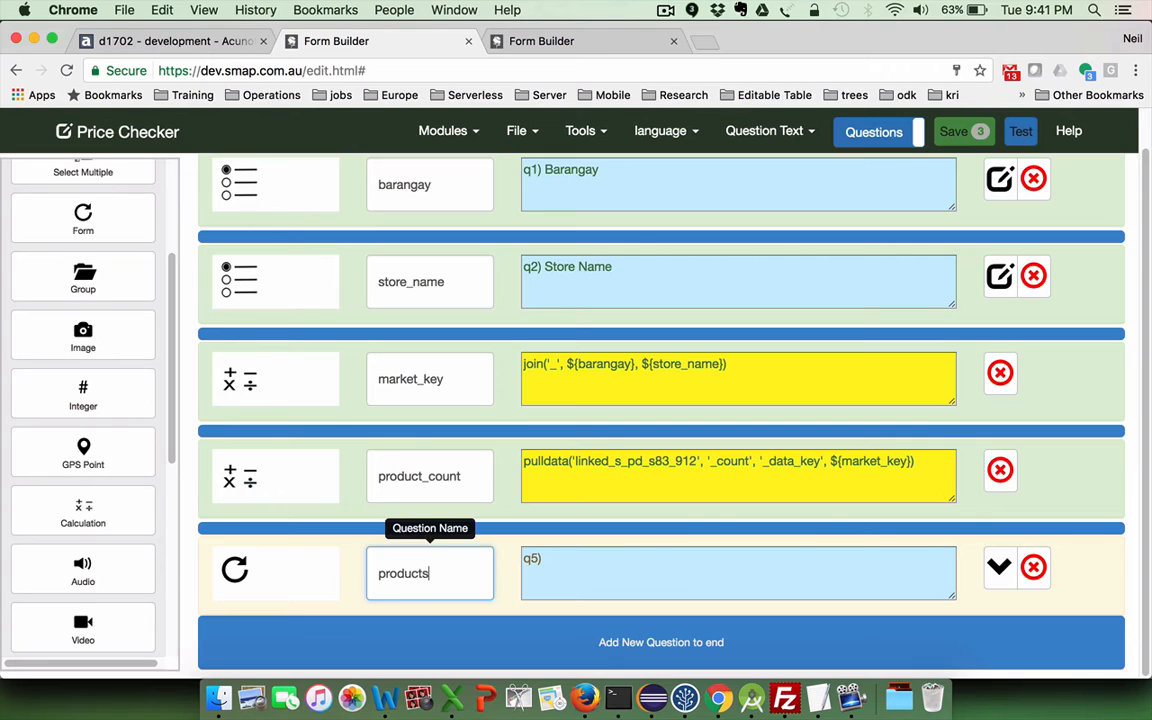
{"action": "left_click", "coordinate": [589, 560]}
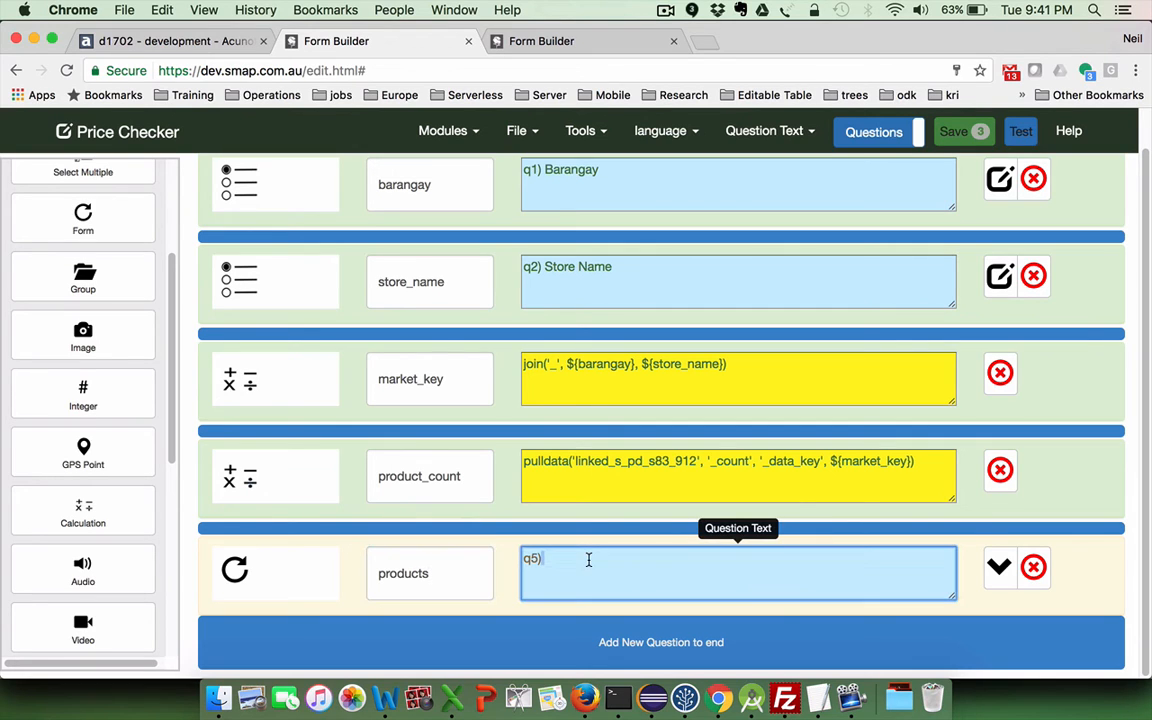
{"action": "key", "text": "BackSpace"}
- Set the repeat count of the products form to int(${product_count})
{"action": "left_click", "coordinate": [998, 567]}
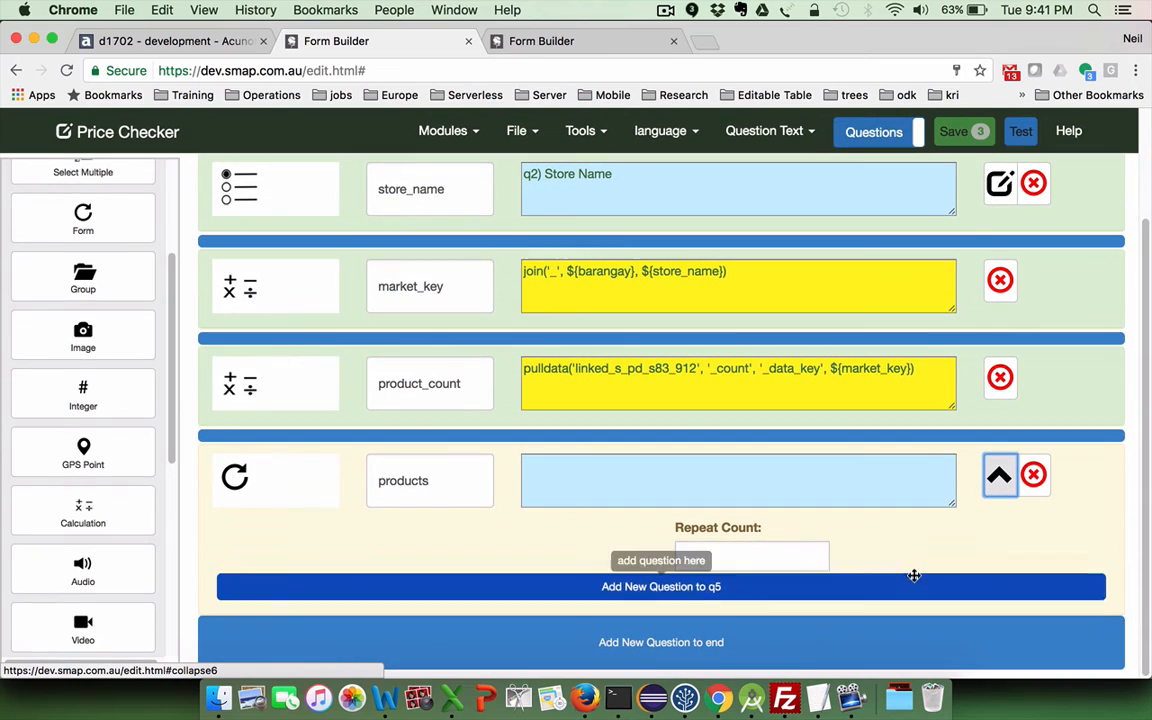
{"action": "left_click", "coordinate": [735, 557]}
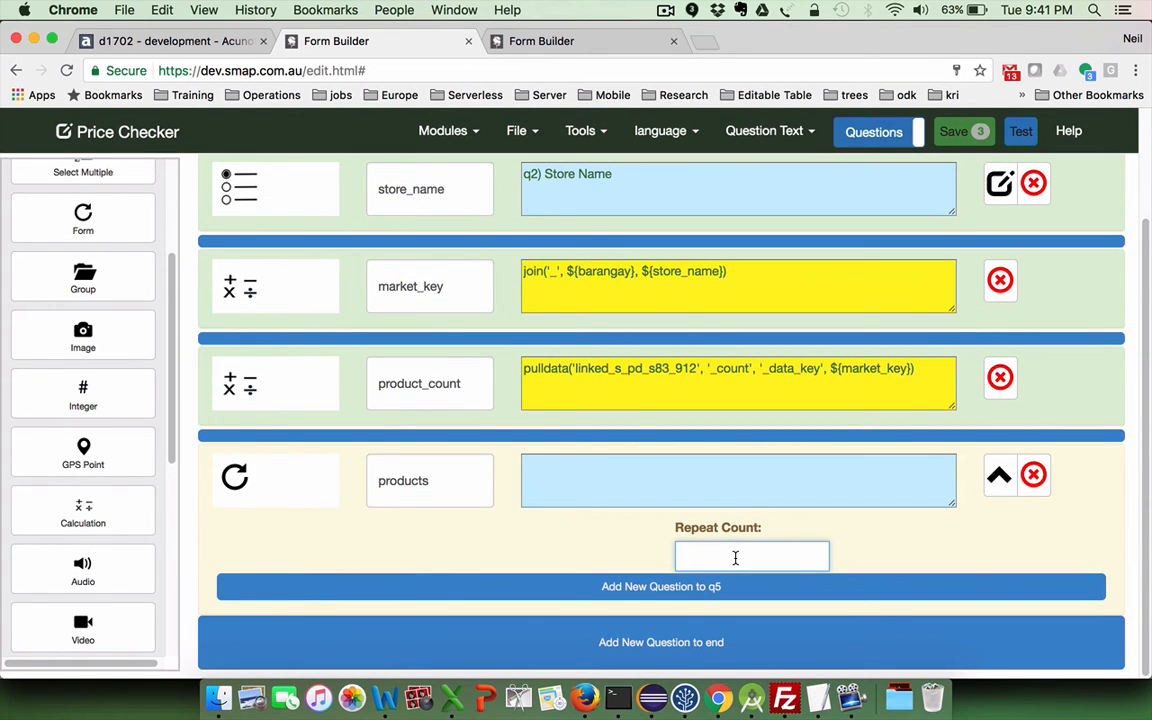
{"action": "type", "text": "int"}
{"action": "type", "text": "(${product_count"}
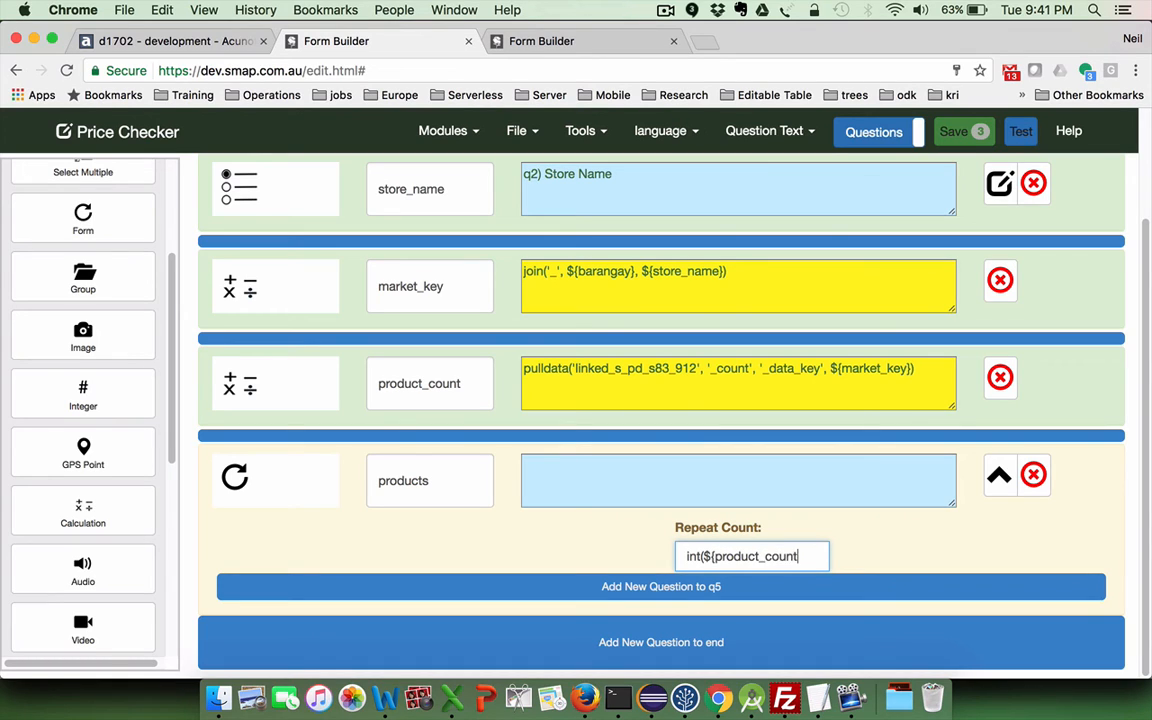
{"action": "type", "text": "})"}
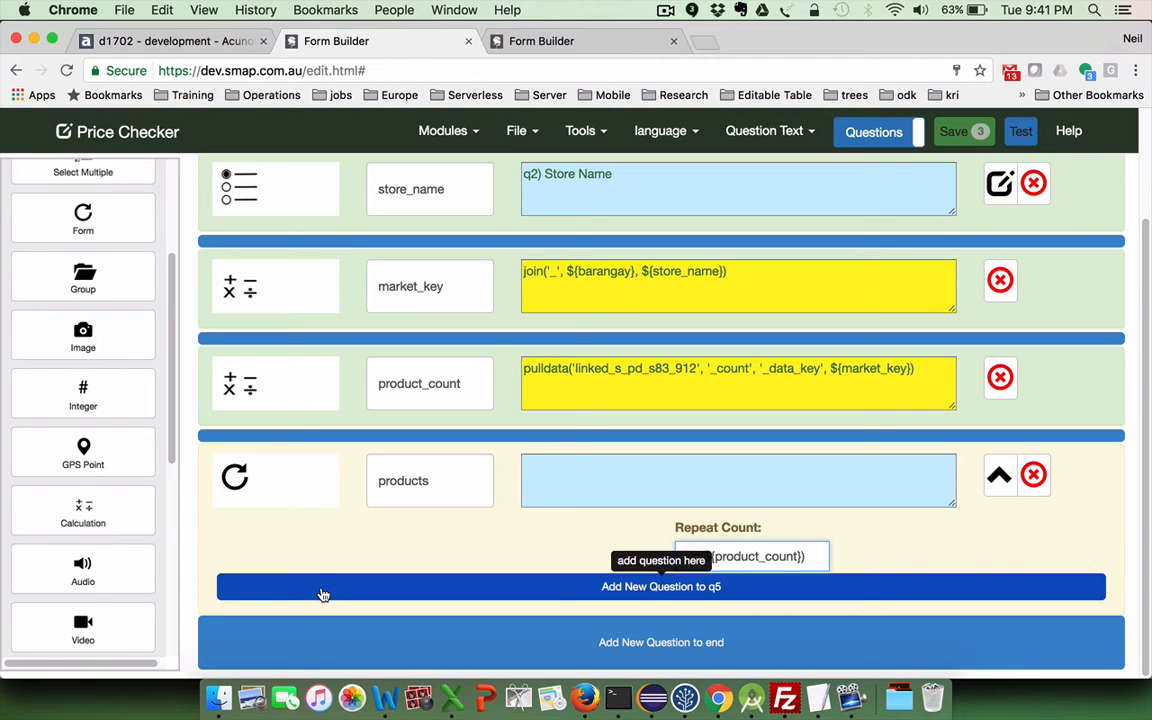
- Add a Calculation question named product_key inside the products form
{"action": "scroll", "coordinate": [111, 518], "scroll_direction": "down", "scroll_amount": 1}
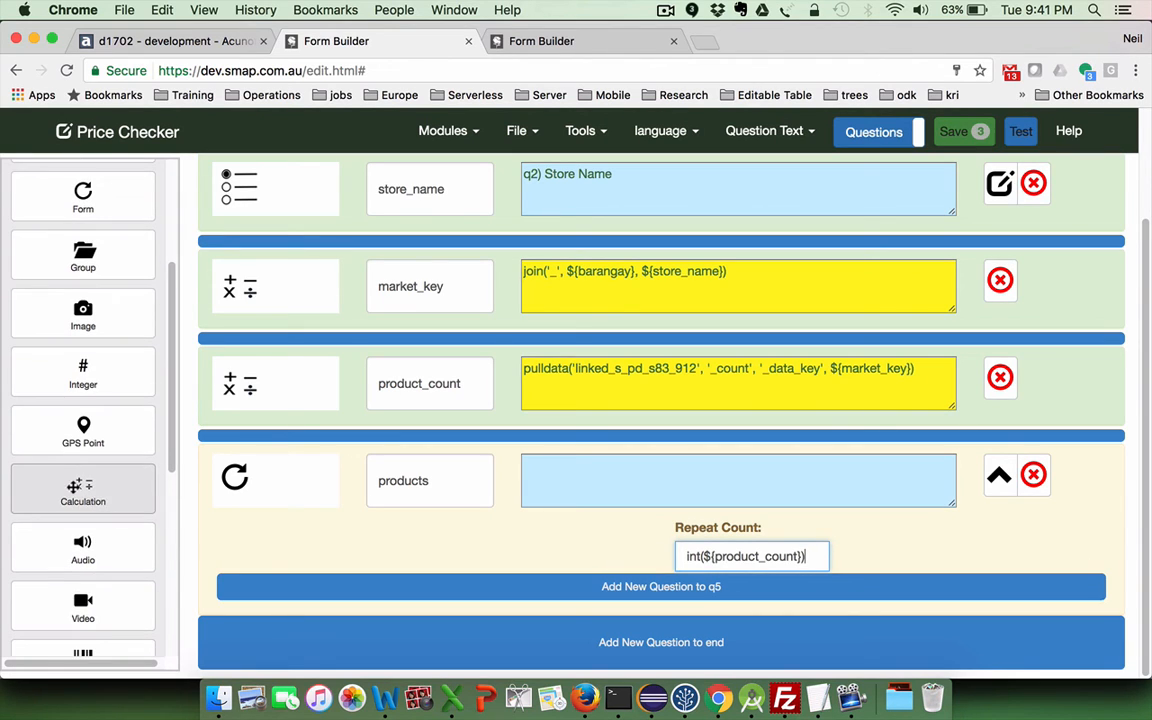
{"action": "left_click_drag", "start_coordinate": [82, 490], "coordinate": [315, 586]}
{"action": "scroll", "coordinate": [315, 586], "scroll_direction": "down", "scroll_amount": 2}
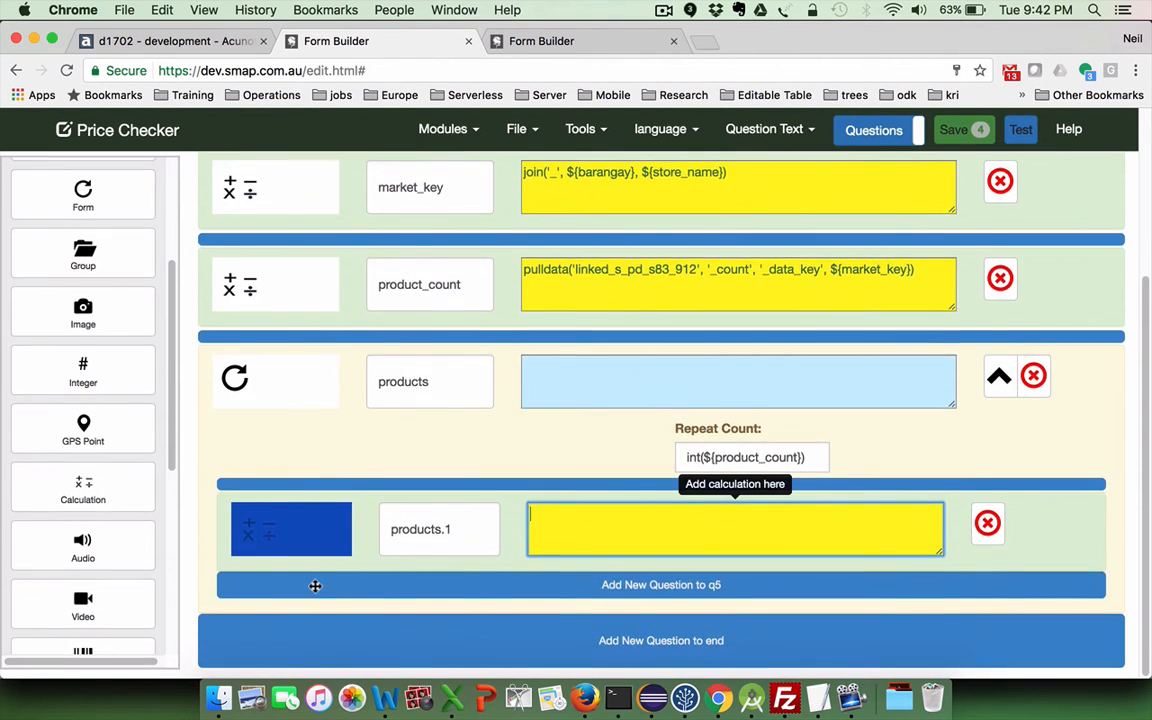
{"action": "left_click", "coordinate": [458, 533]}
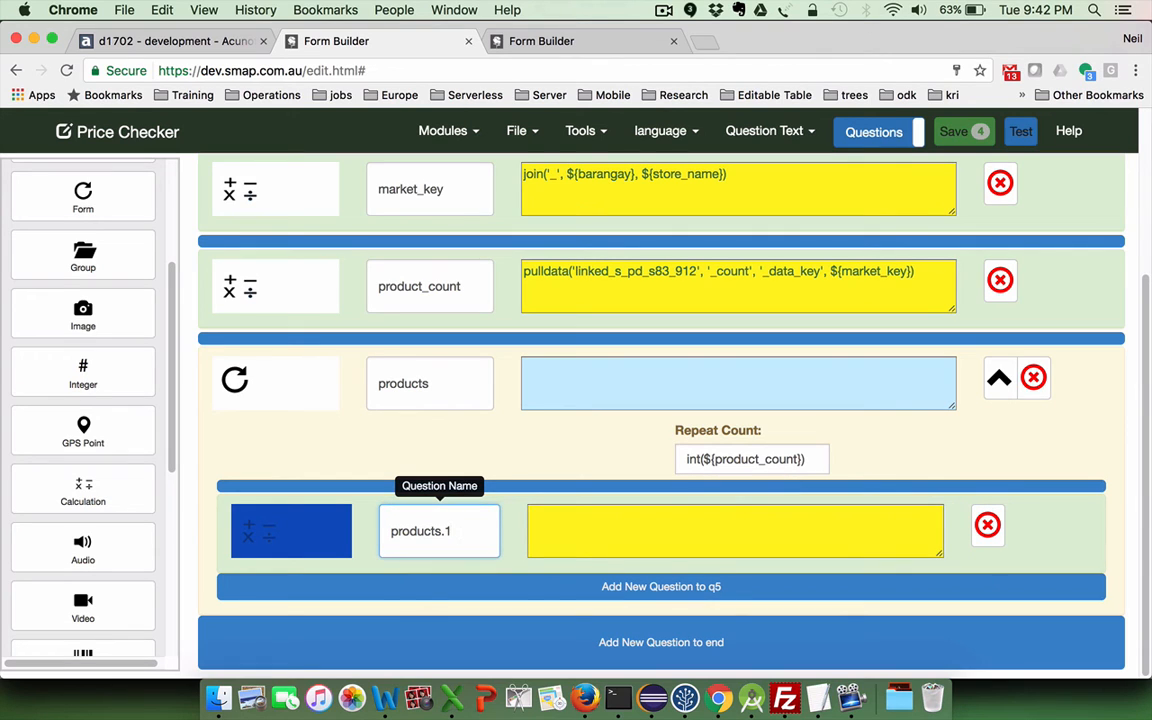
{"action": "key", "text": "BackSpace"}
{"action": "key", "text": "BackSpace"}
{"action": "key", "text": "BackSpace"}
{"action": "type", "text": "_key"}
- Set the product_key calculation to join('_', ${market_key}, position(..))
{"action": "left_click", "coordinate": [577, 530]}
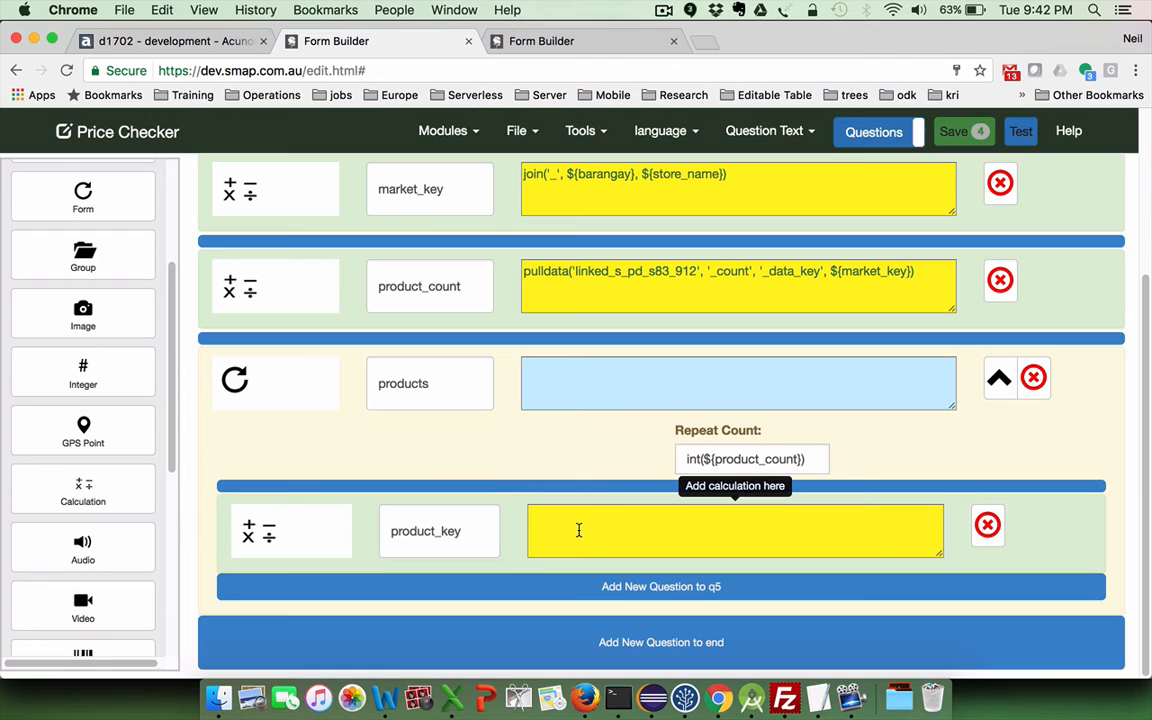
{"action": "type", "text": "j"}
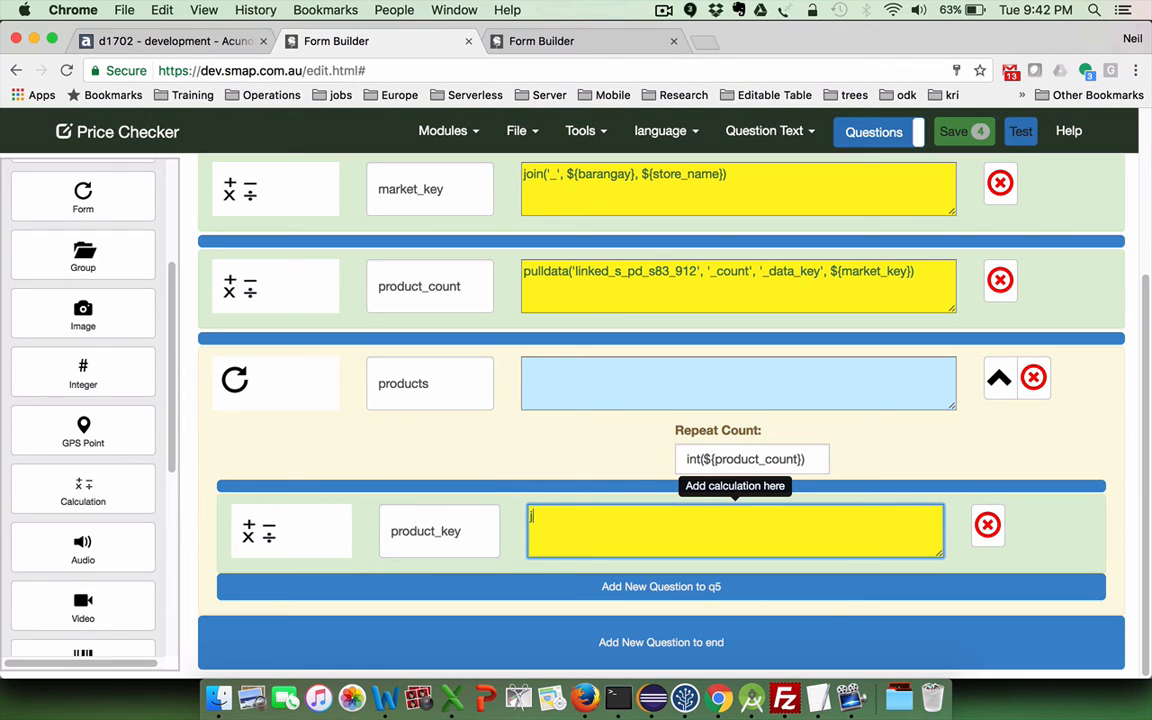
{"action": "type", "text": "oin('_', ${market_key}, "}
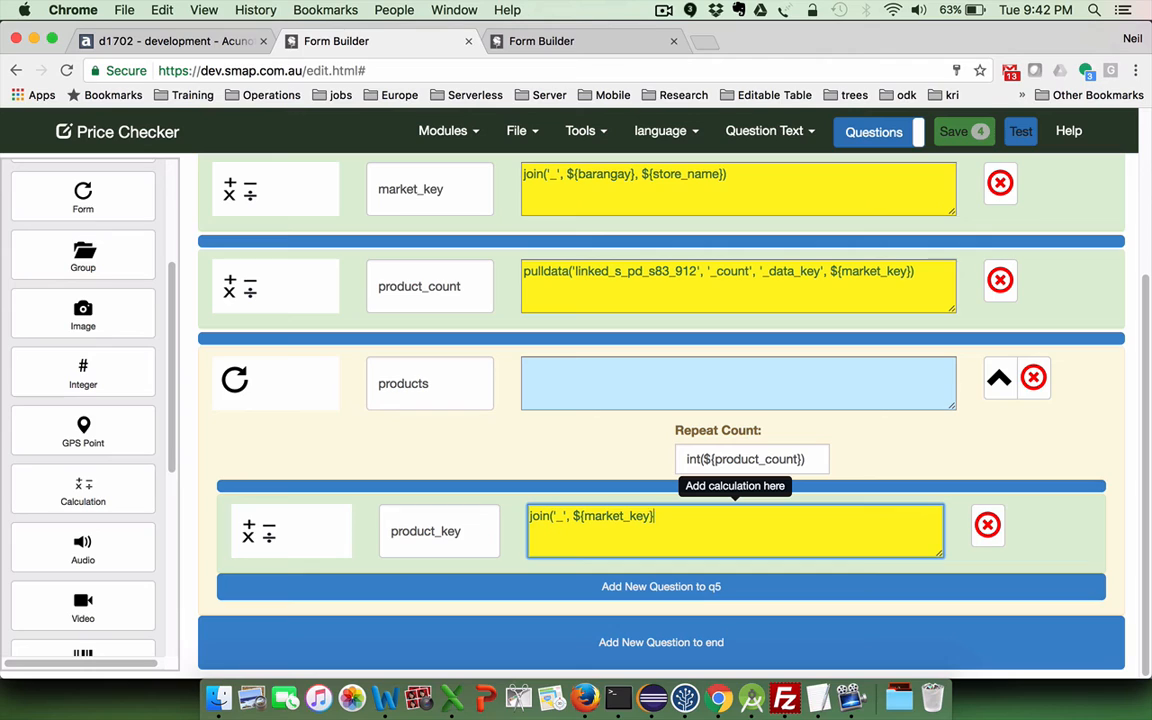
{"action": "type", "text": "position(..))"}
- Add a Calculation question named product_name below product_key inside the products form
{"action": "left_click_drag", "start_coordinate": [85, 500], "coordinate": [321, 597]}
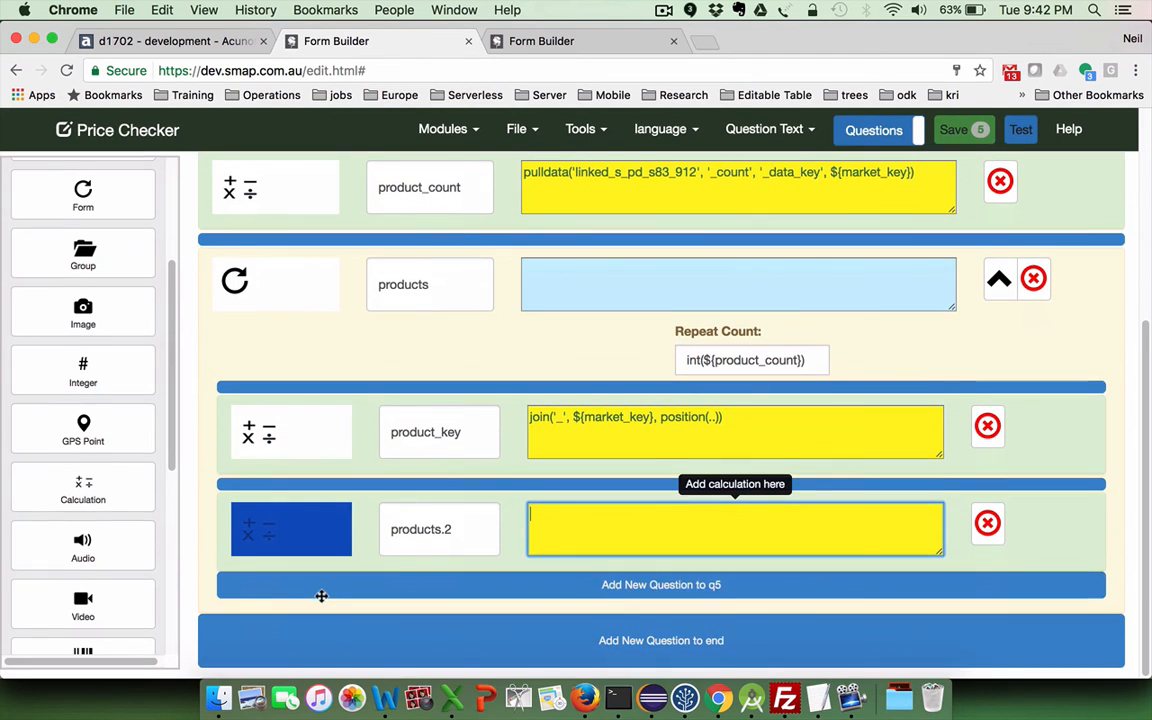
{"action": "left_click", "coordinate": [465, 532]}
{"action": "key", "text": "BackSpace"}
{"action": "key", "text": "BackSpace"}
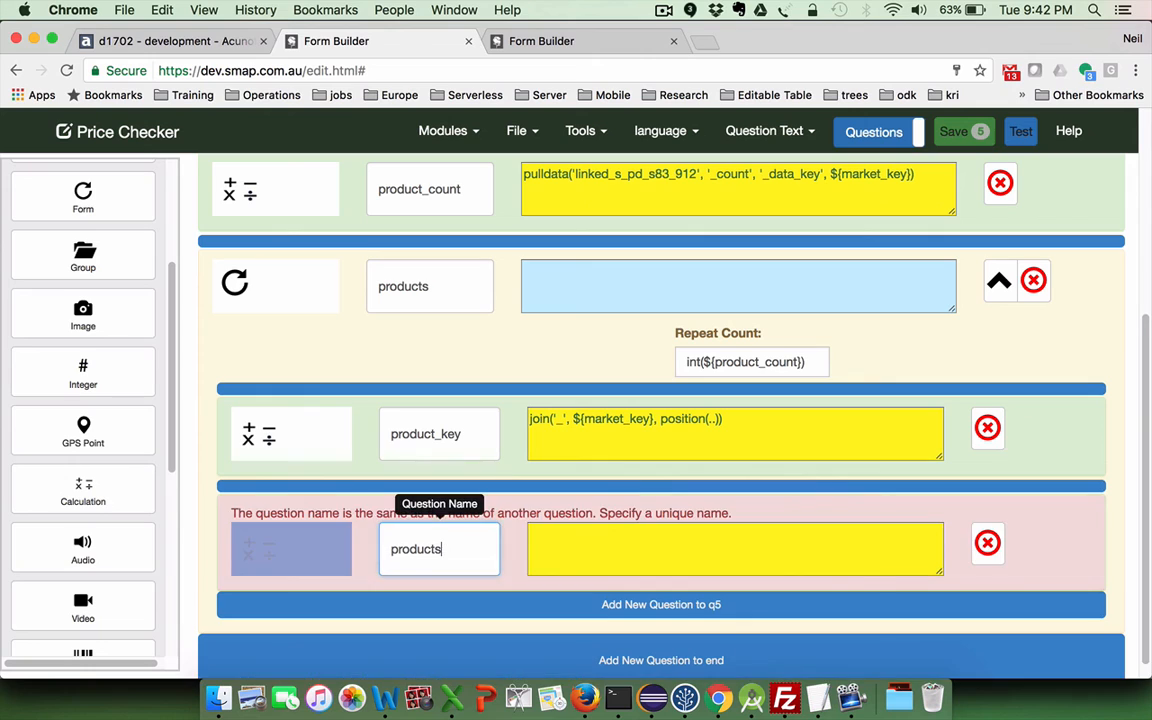
{"action": "key", "text": "BackSpace"}
{"action": "type", "text": "_name"}
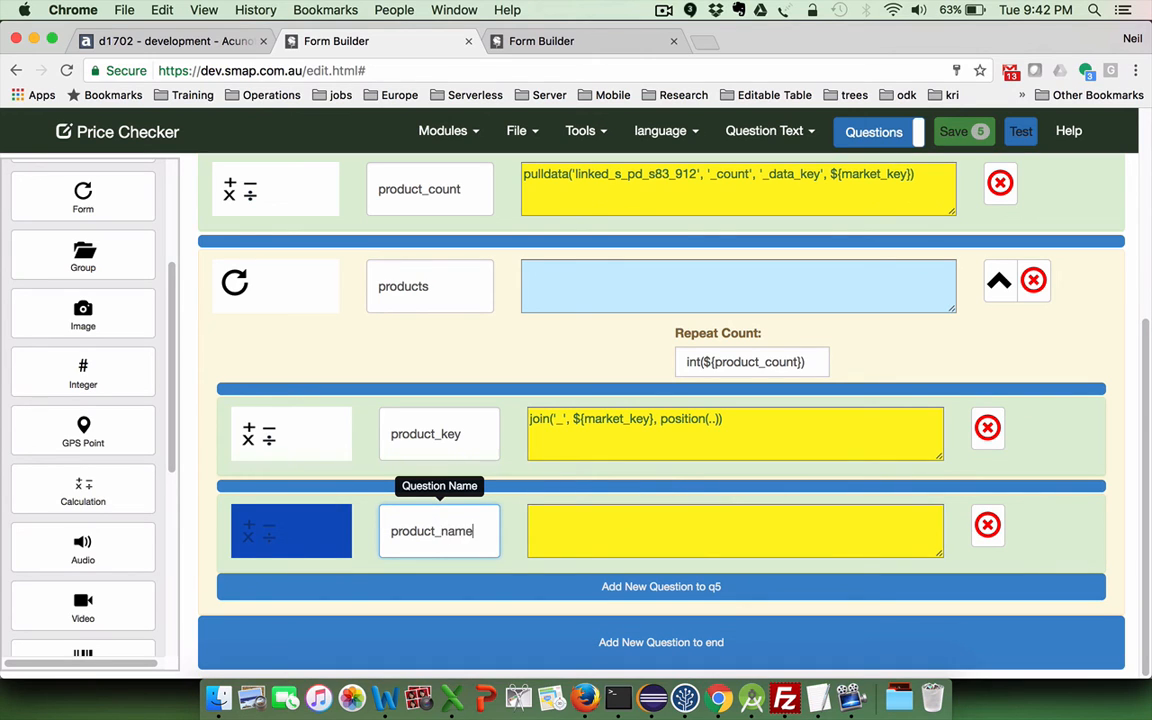
- Fill the product_name calculation with a copy of the product_count pulldata expression
{"action": "left_click", "coordinate": [579, 521]}
{"action": "left_click", "coordinate": [579, 521]}
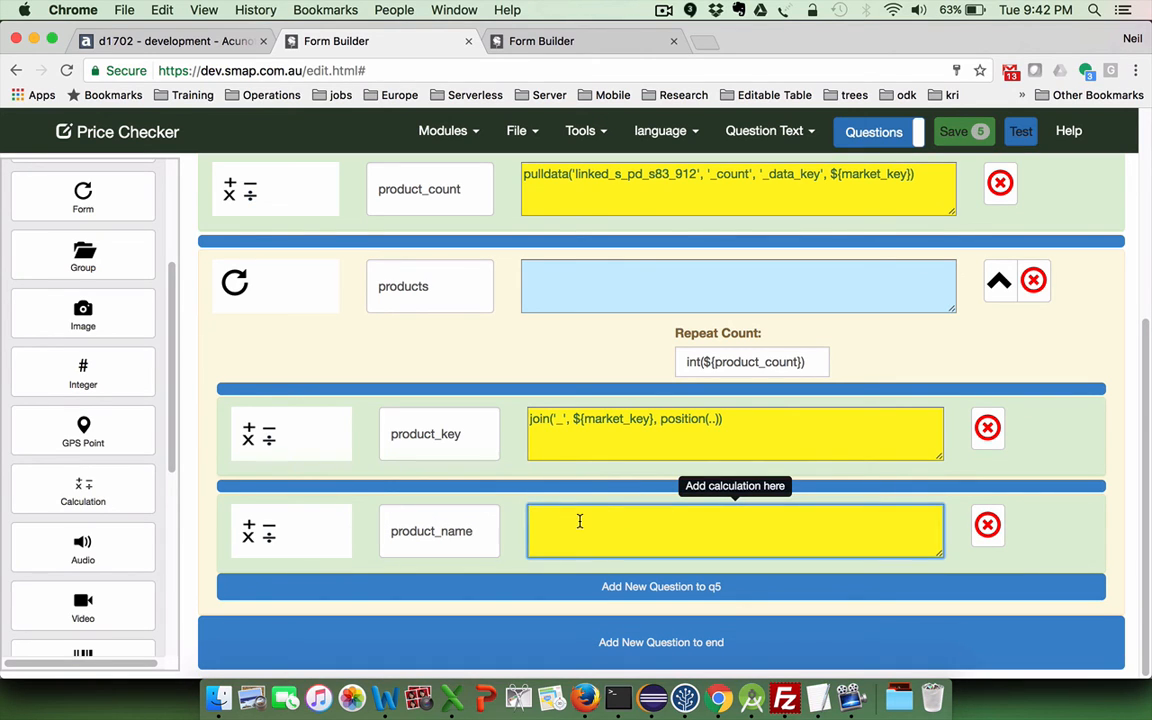
{"action": "type", "text": "pulldata"}
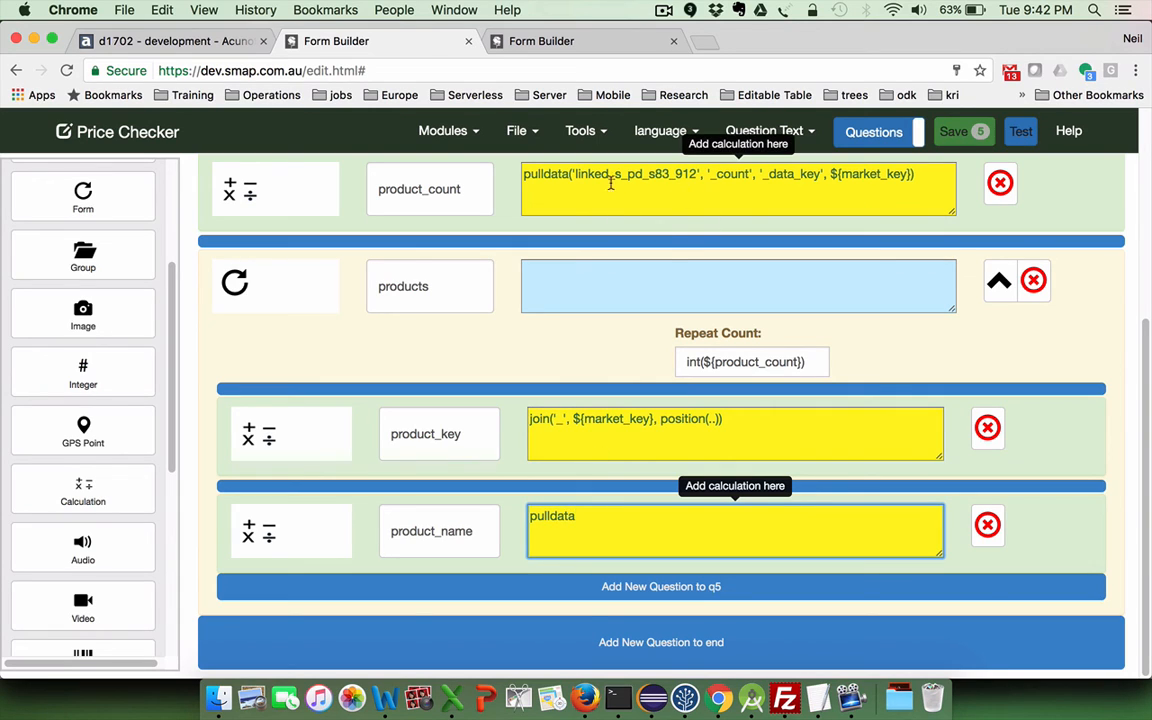
{"action": "left_click_drag", "start_coordinate": [914, 174], "coordinate": [516, 177]}
{"action": "key", "text": "super+c"}
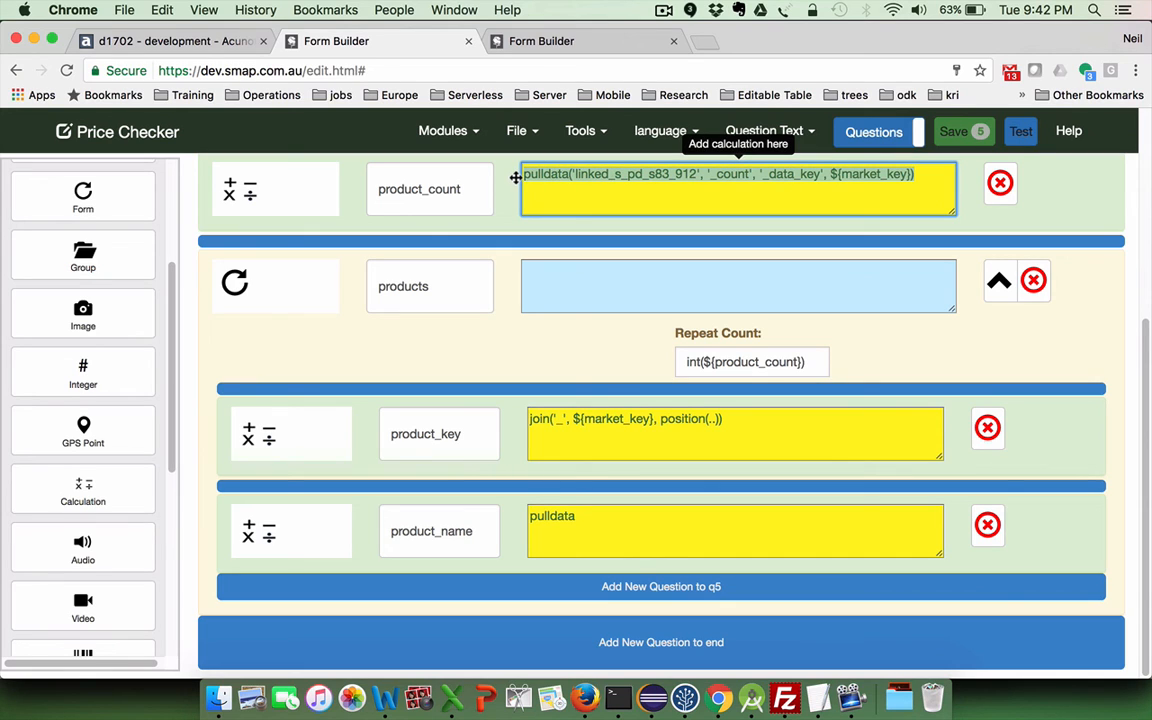
{"action": "left_click", "coordinate": [587, 515]}
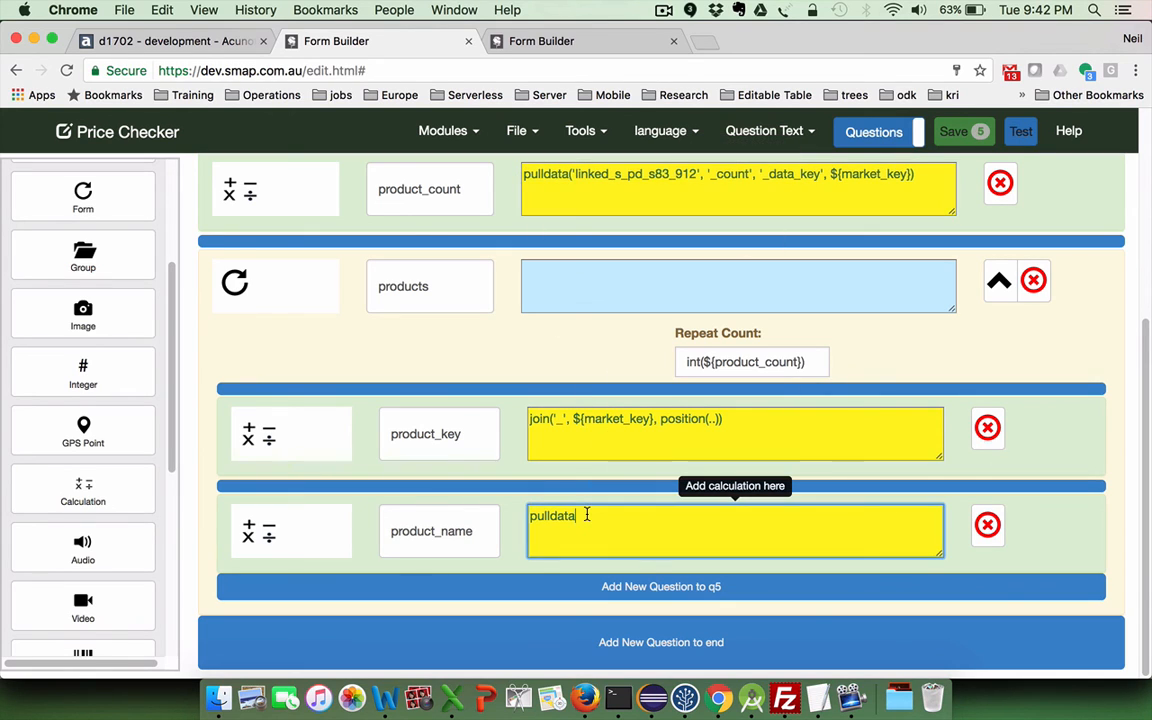
{"action": "key", "text": "BackSpace"}
{"action": "key", "text": "BackSpace"}
{"action": "key", "text": "BackSpace"}
{"action": "key", "text": "BackSpace"}
{"action": "key", "text": "BackSpace"}
{"action": "key", "text": "BackSpace"}
{"action": "key", "text": "BackSpace"}
{"action": "key", "text": "BackSpace"}
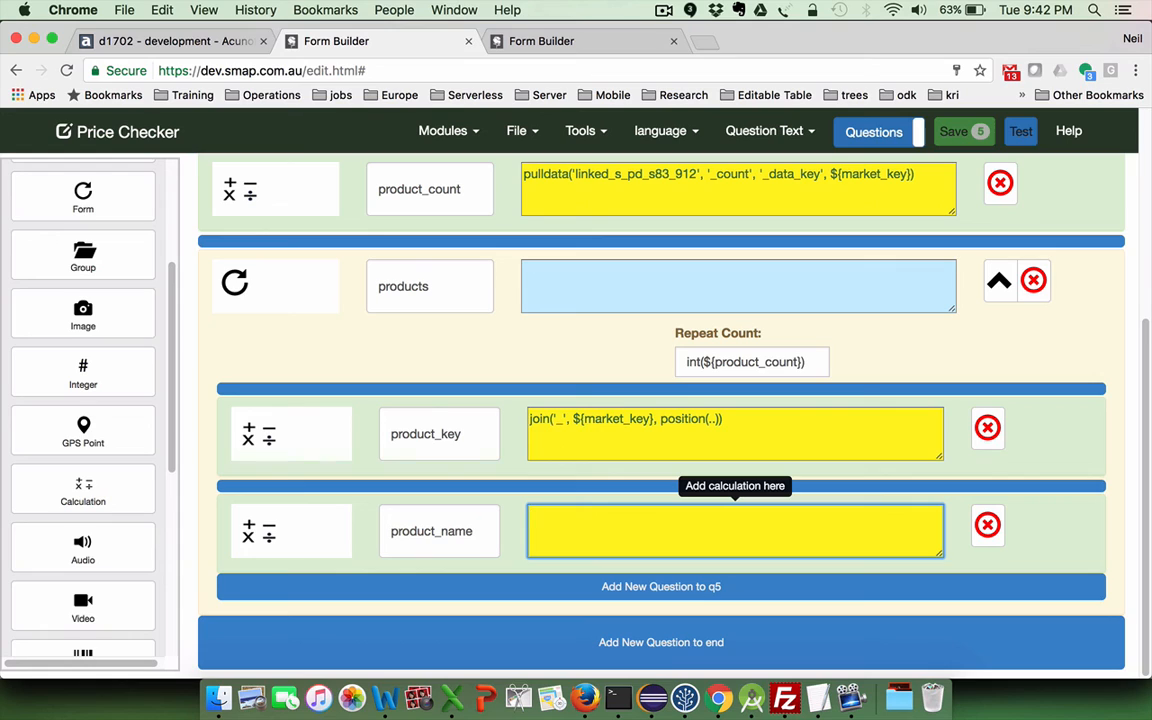
{"action": "key", "text": "super+v"}
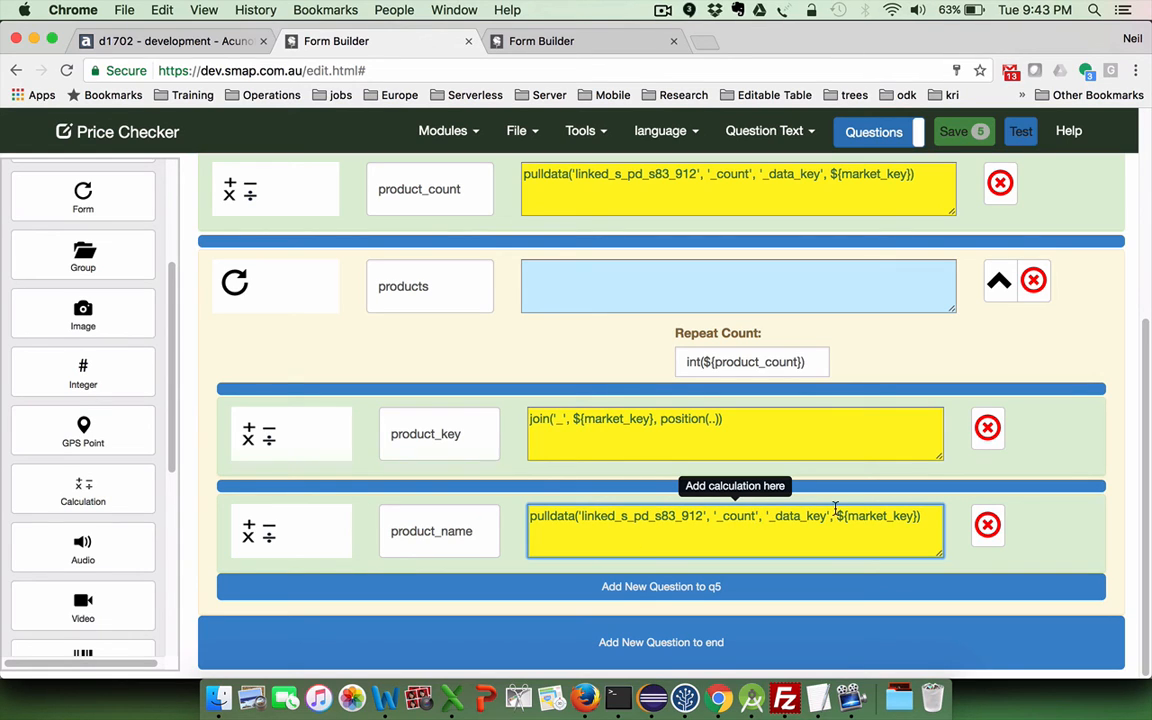
- Replace the _count column in the product_name pulldata expression with product
{"action": "key", "text": "BackSpace"}
{"action": "key", "text": "BackSpace"}
{"action": "key", "text": "BackSpace"}
{"action": "key", "text": "BackSpace"}
{"action": "key", "text": "BackSpace"}
{"action": "key", "text": "BackSpace"}
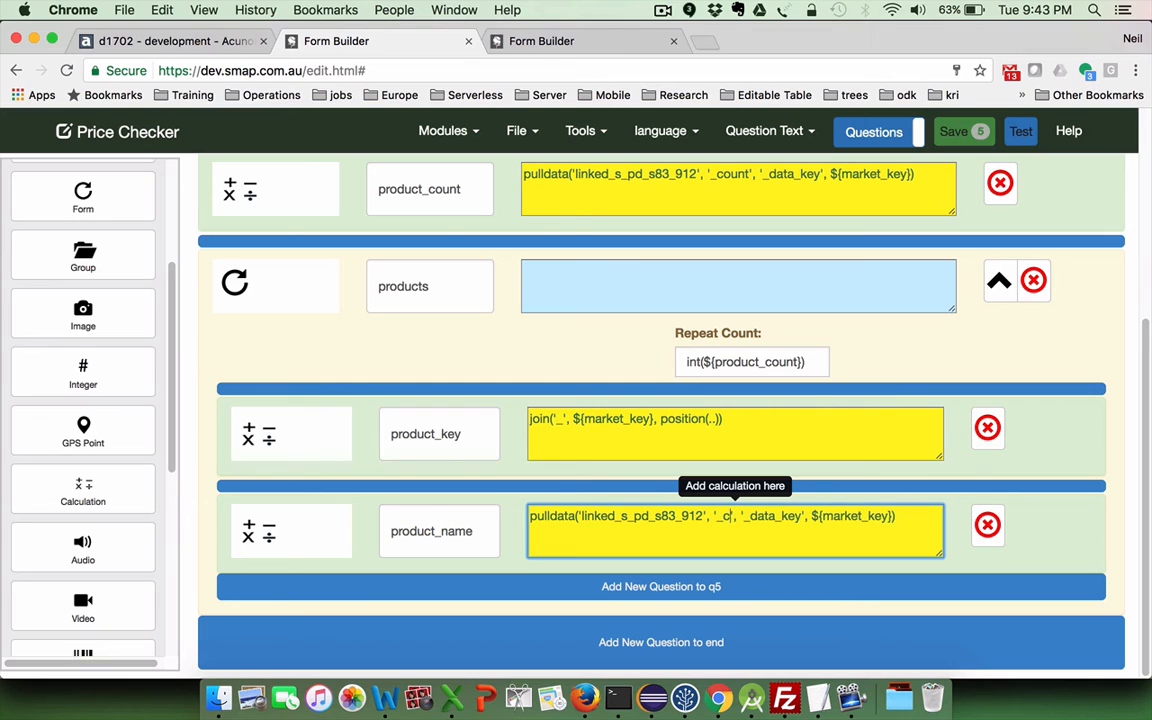
{"action": "type", "text": "product"}
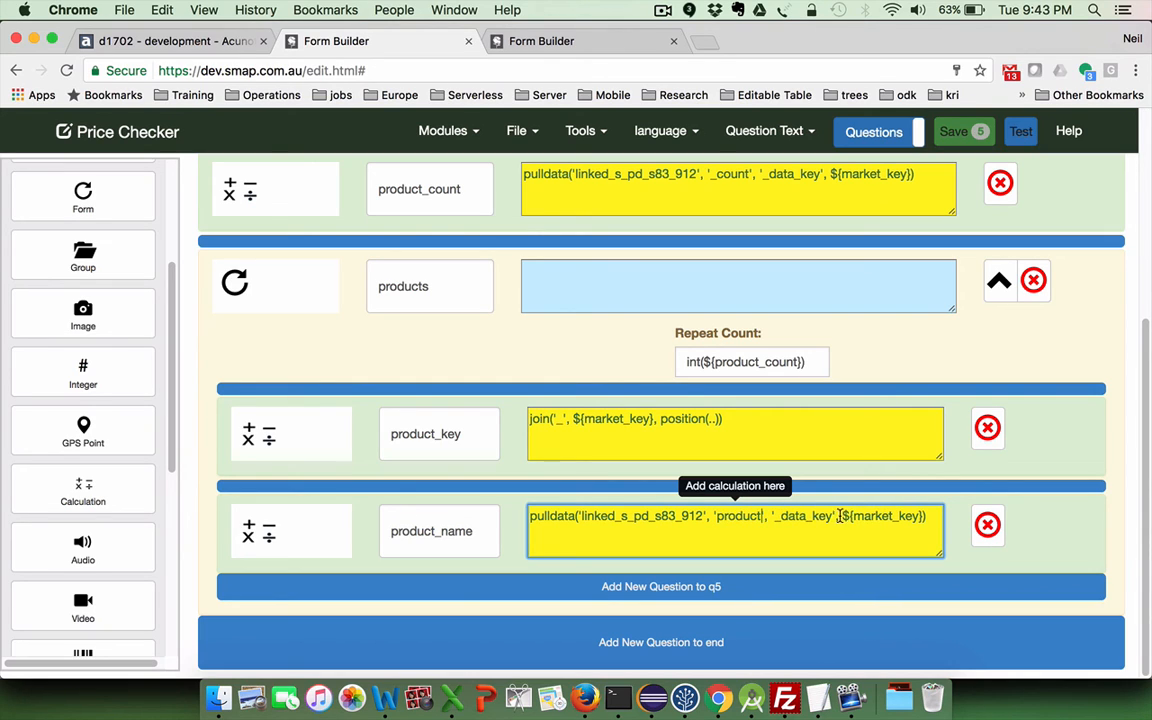
- Change the lookup key in the product_name pulldata expression to ${product_key}
{"action": "left_click", "coordinate": [896, 516]}
{"action": "key", "text": "BackSpace"}
{"action": "key", "text": "BackSpace"}
{"action": "key", "text": "BackSpace"}
{"action": "key", "text": "BackSpace"}
{"action": "key", "text": "BackSpace"}
{"action": "key", "text": "BackSpace"}
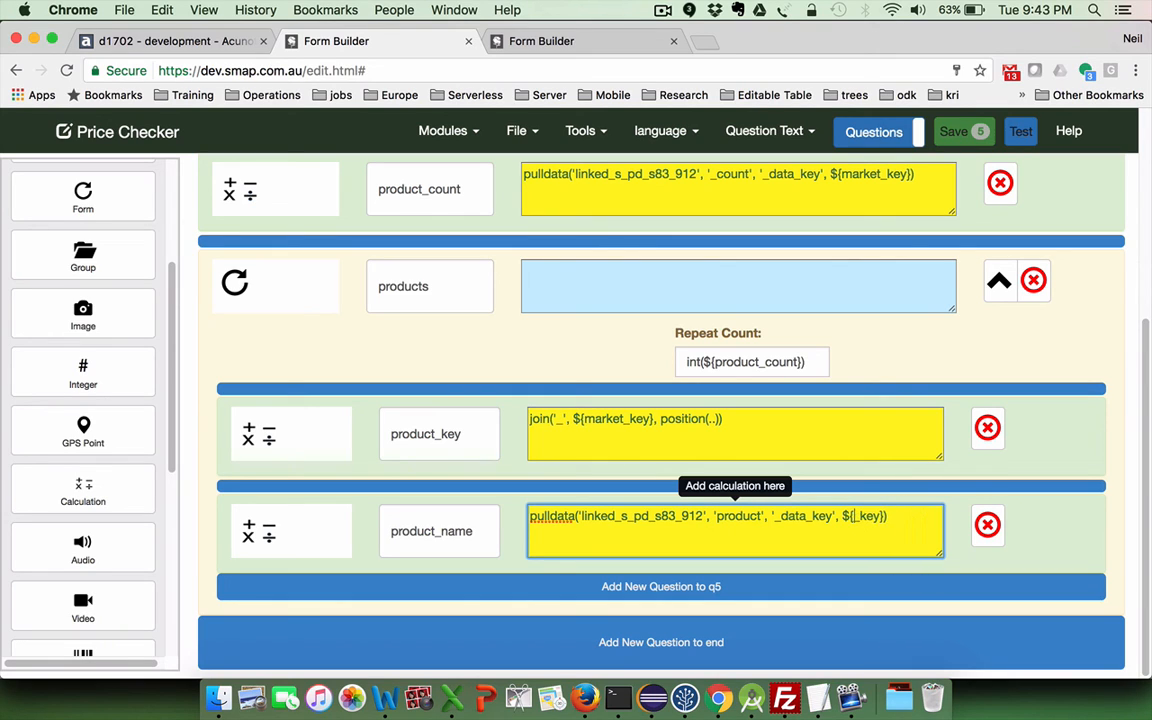
{"action": "type", "text": "product"}
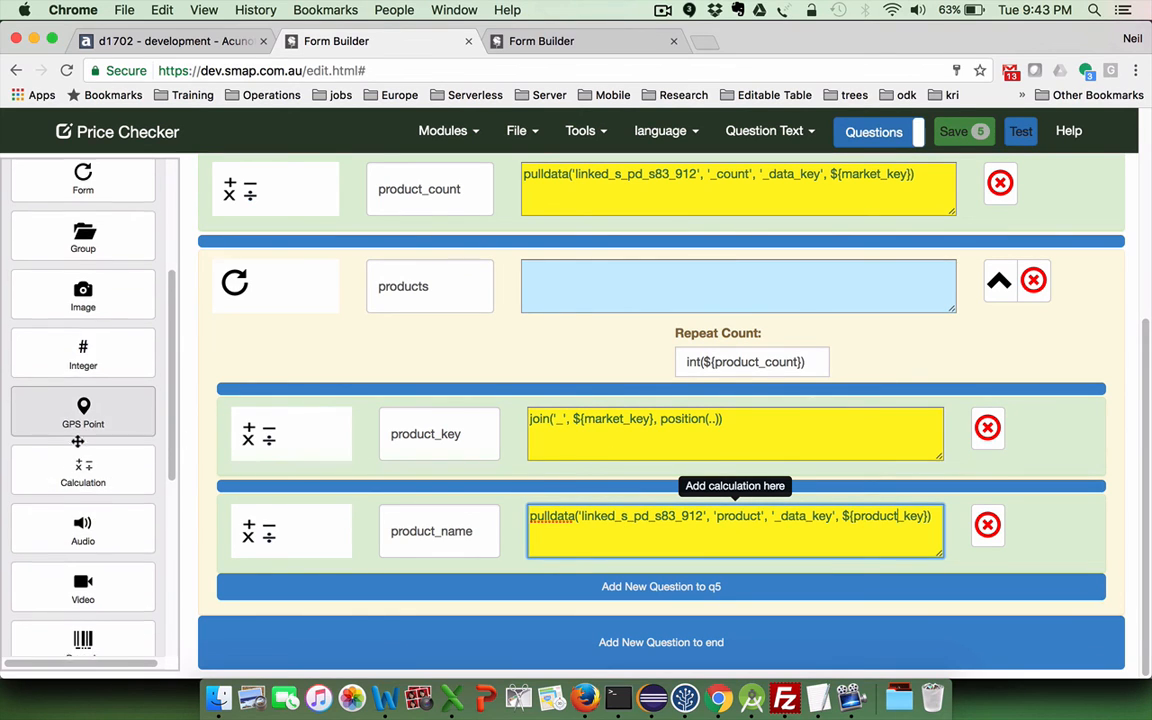
- Add a Group question below product_name at the end of the products form
{"action": "scroll", "coordinate": [77, 450], "scroll_direction": "down", "scroll_amount": 5}
{"action": "scroll", "coordinate": [77, 450], "scroll_direction": "down", "scroll_amount": 1}
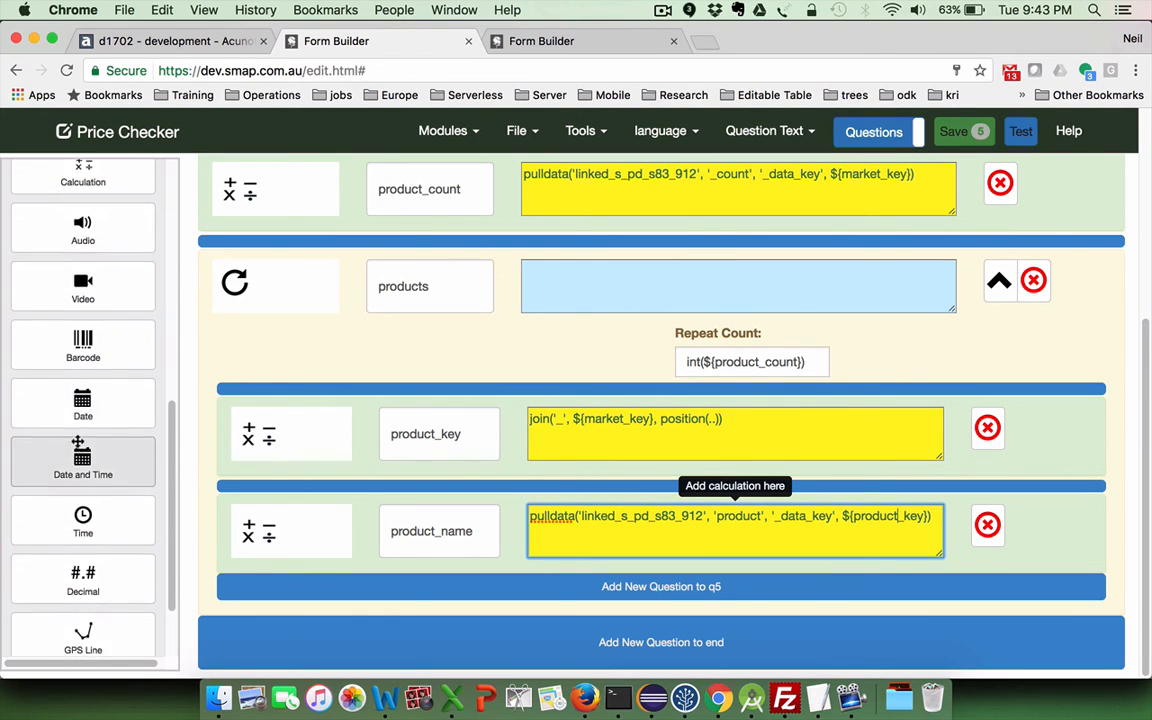
{"action": "scroll", "coordinate": [77, 450], "scroll_direction": "up", "scroll_amount": 5}
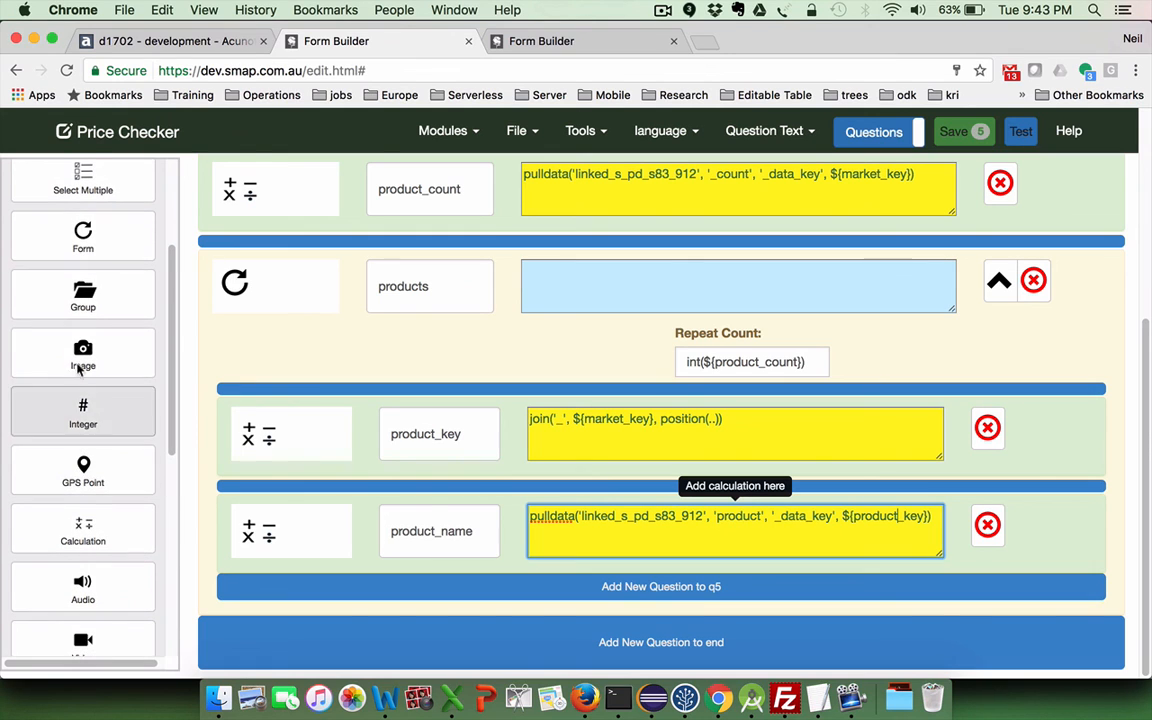
{"action": "left_click_drag", "start_coordinate": [78, 292], "coordinate": [420, 602]}
{"action": "scroll", "coordinate": [430, 590], "scroll_direction": "down", "scroll_amount": 2}
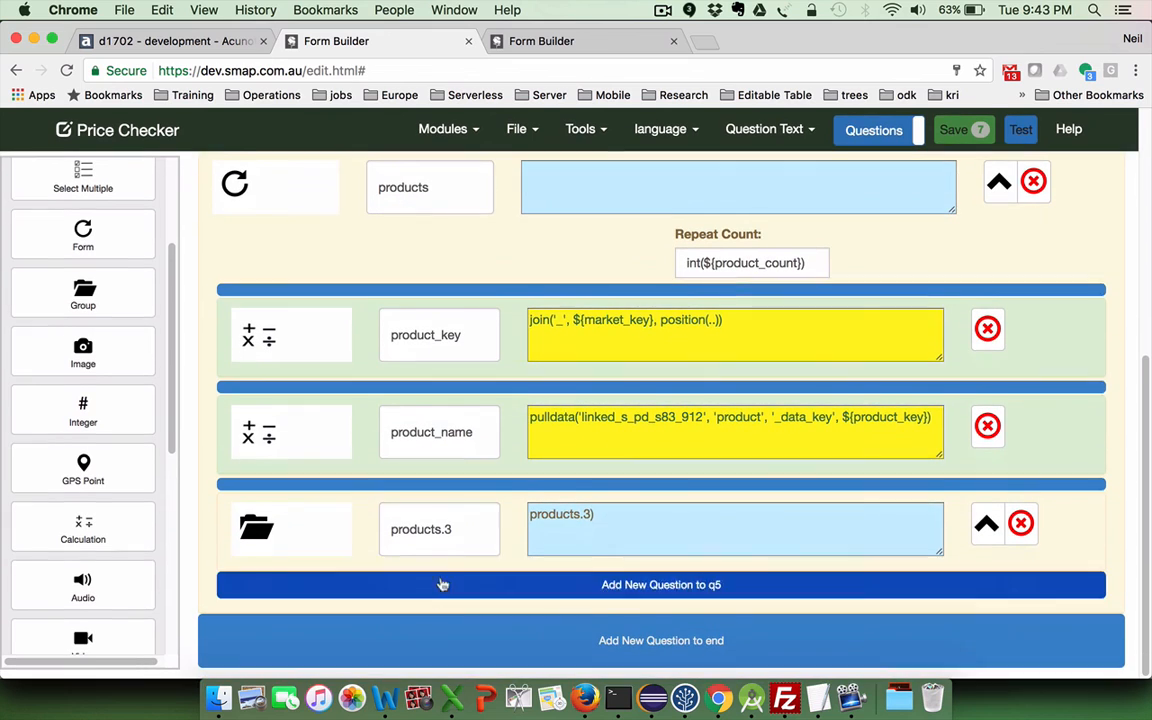
- Name the new group price_grp and clear its question text
{"action": "left_click", "coordinate": [450, 527]}
{"action": "key", "text": "BackSpace"}
{"action": "key", "text": "BackSpace"}
{"action": "key", "text": "BackSpace"}
{"action": "key", "text": "BackSpace"}
{"action": "key", "text": "BackSpace"}
{"action": "key", "text": "BackSpace"}
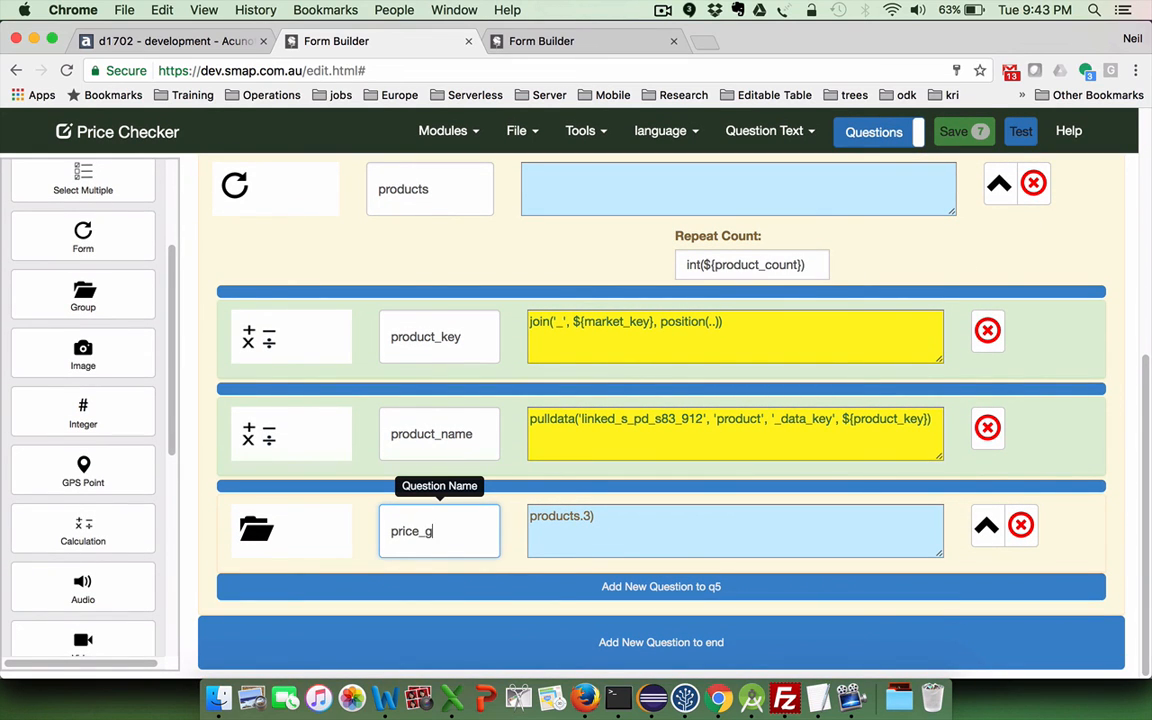
{"action": "type", "text": "price_grp"}
{"action": "left_click", "coordinate": [621, 518]}
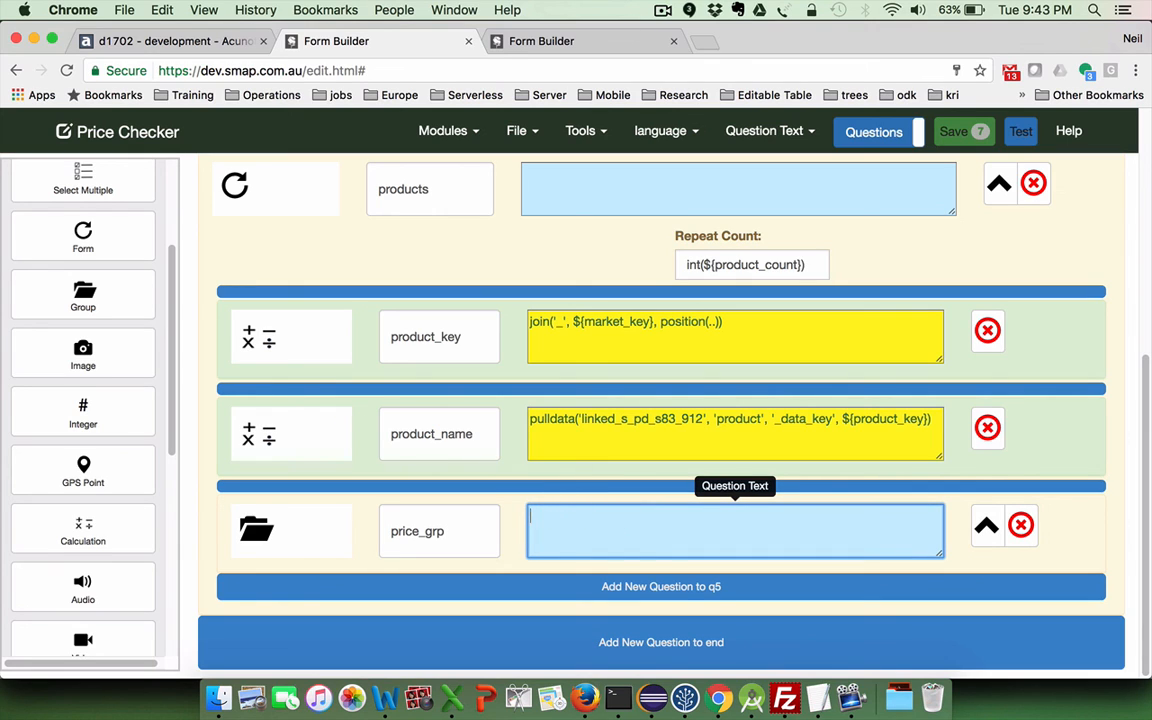
- Expand the price_grp group and add a Note question inside it
{"action": "left_click", "coordinate": [986, 526]}
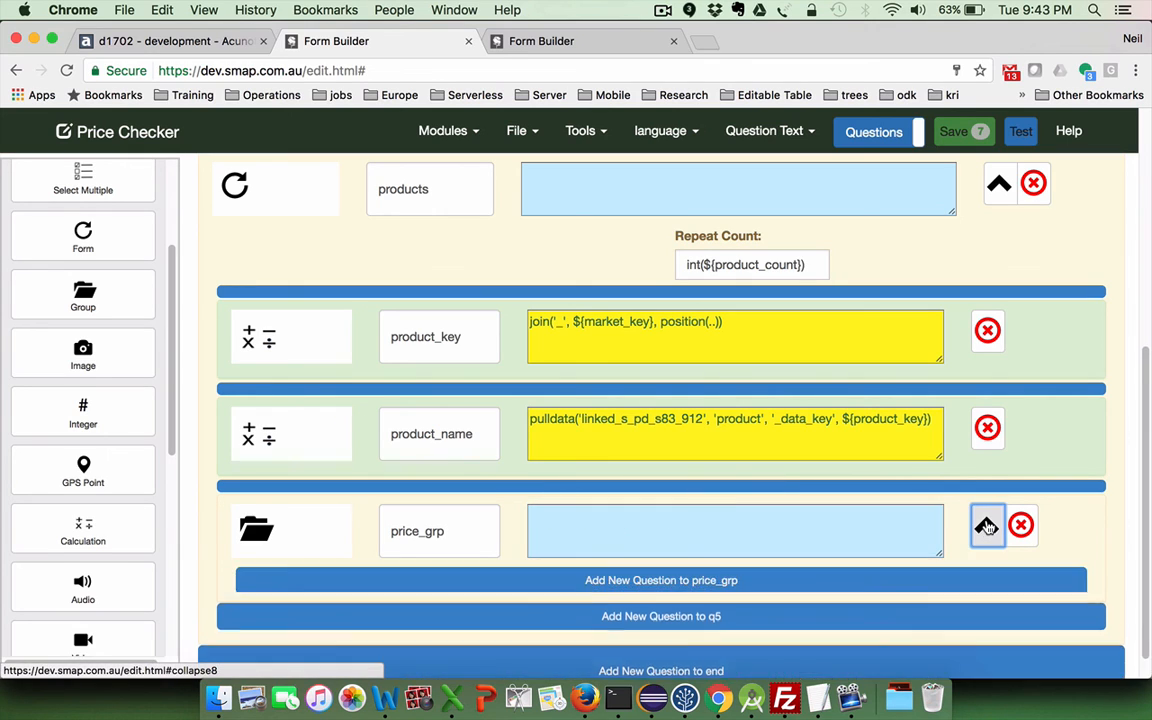
{"action": "scroll", "coordinate": [987, 526], "scroll_direction": "down", "scroll_amount": 1}
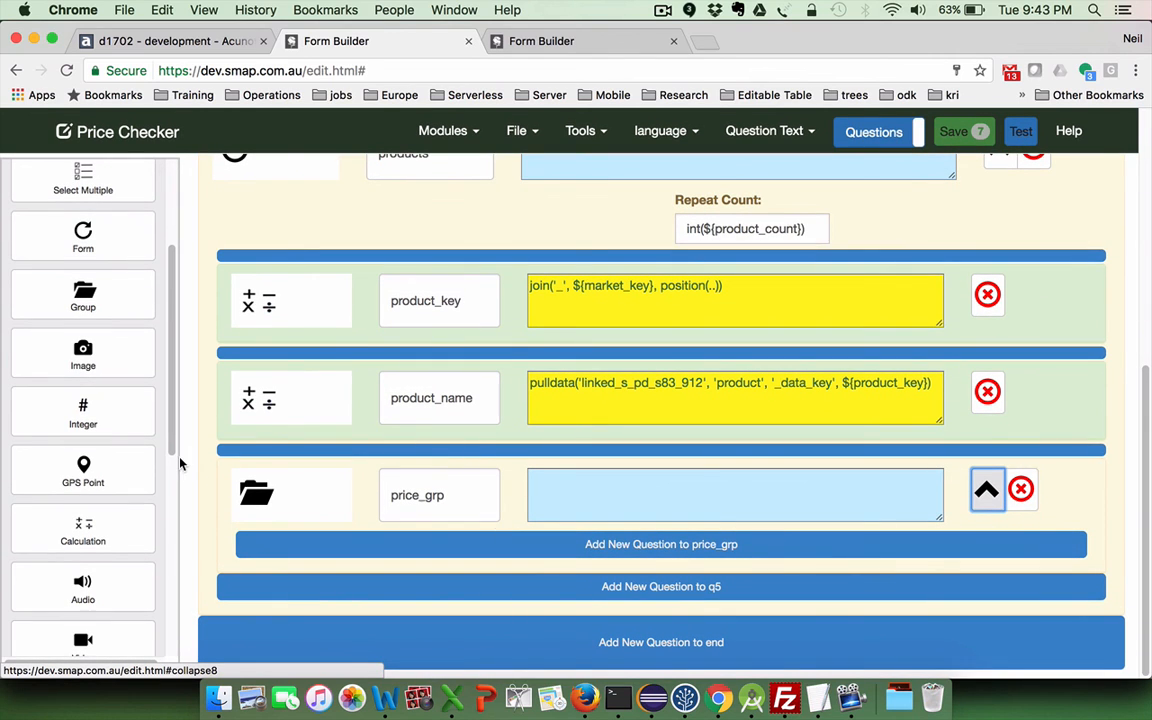
{"action": "scroll", "coordinate": [75, 314], "scroll_direction": "up", "scroll_amount": 4}
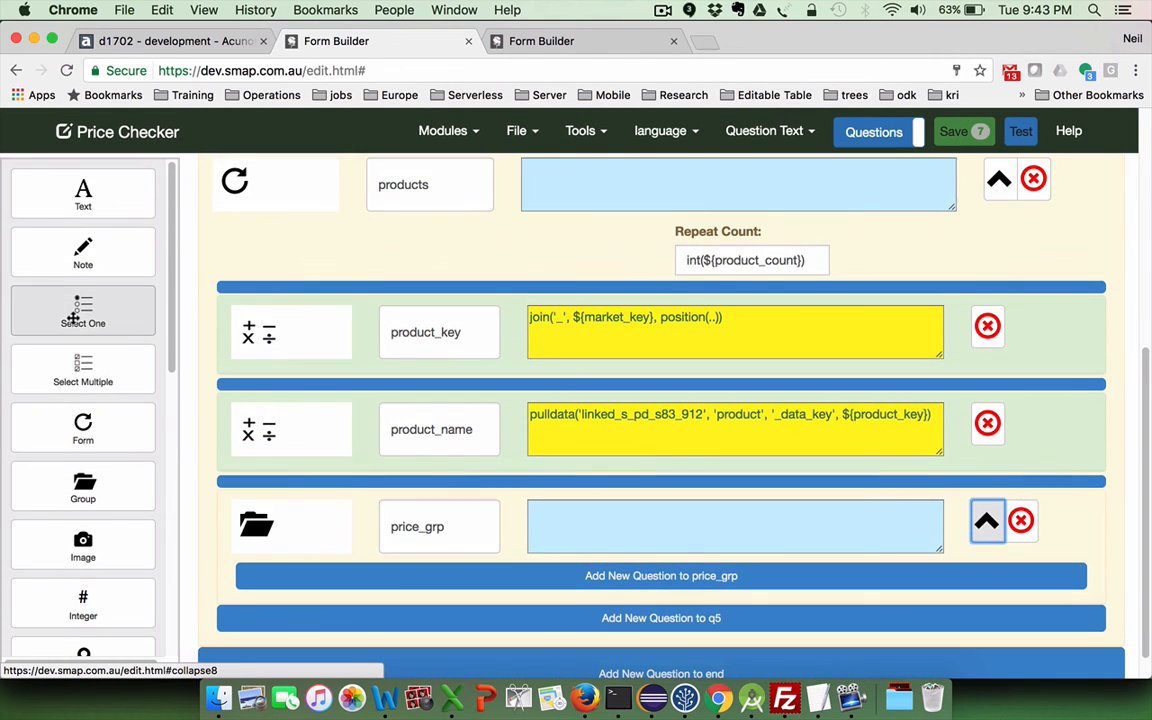
{"action": "scroll", "coordinate": [73, 318], "scroll_direction": "down", "scroll_amount": 1}
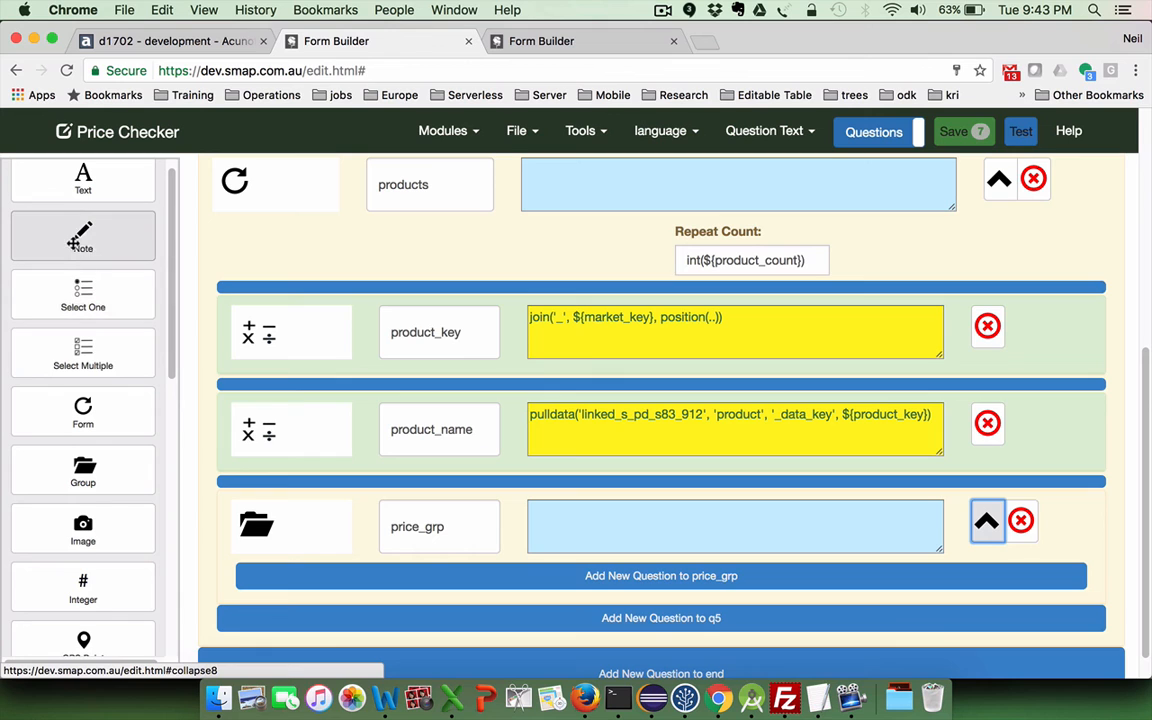
{"action": "left_click_drag", "start_coordinate": [83, 240], "coordinate": [424, 591]}
{"action": "scroll", "coordinate": [424, 591], "scroll_direction": "down", "scroll_amount": 3}
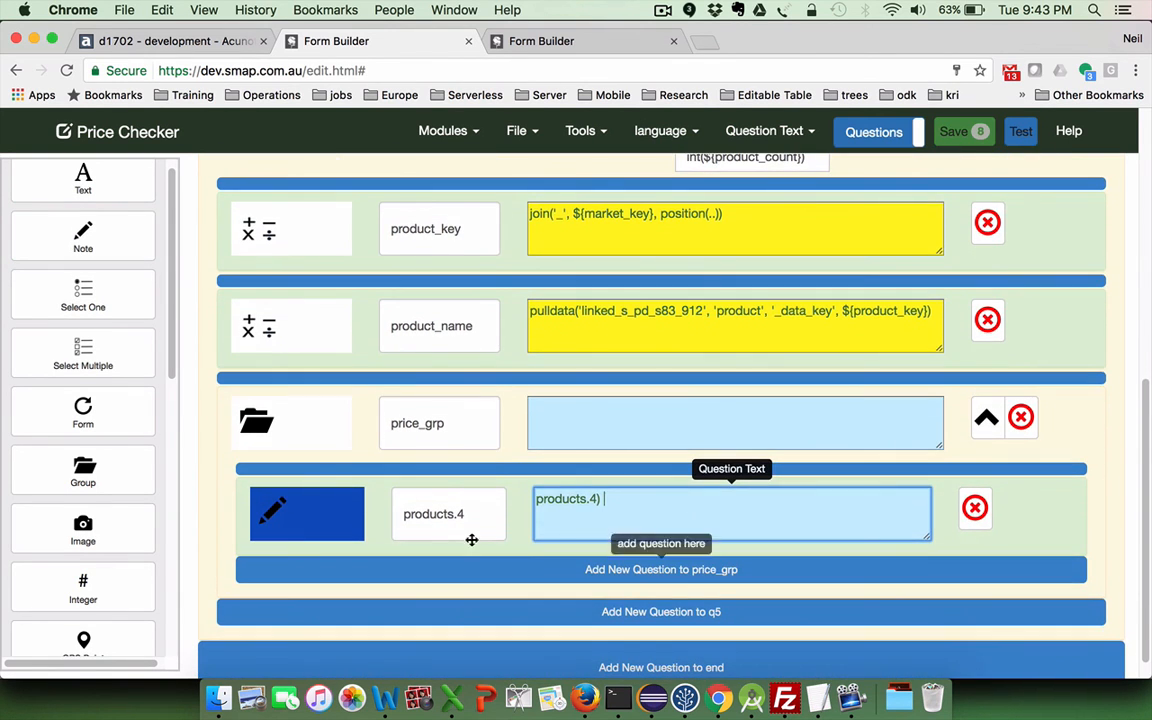
- Name the note pname and set its question text to "Product: ${product_name}"
{"action": "left_click", "coordinate": [475, 518]}
{"action": "key", "text": "BackSpace"}
{"action": "key", "text": "BackSpace"}
{"action": "key", "text": "BackSpace"}
{"action": "key", "text": "BackSpace"}
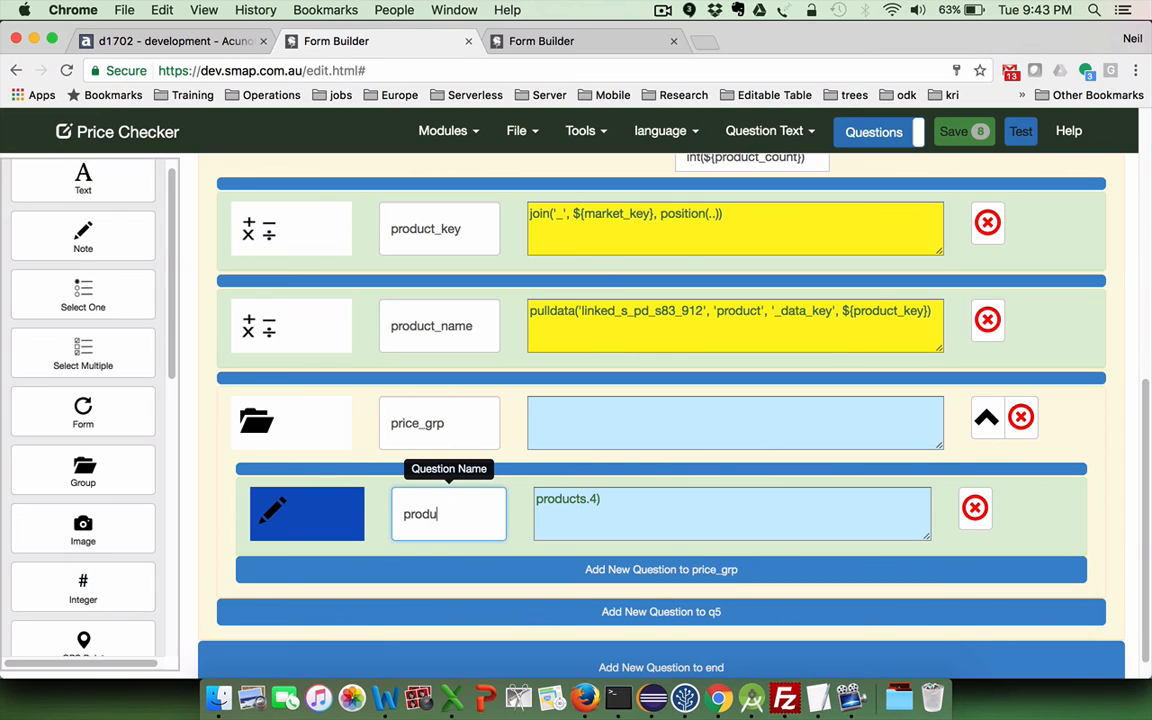
{"action": "type", "text": "name"}
{"action": "left_click", "coordinate": [638, 502]}
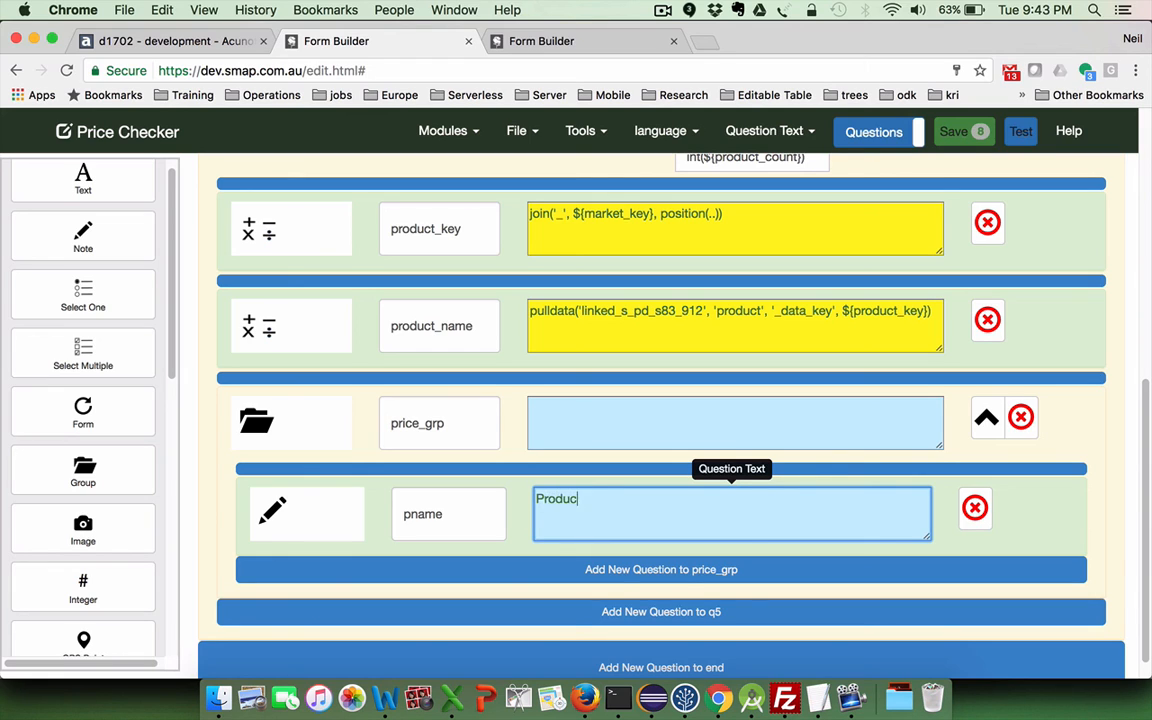
{"action": "type", "text": "Product: ${product_name"}
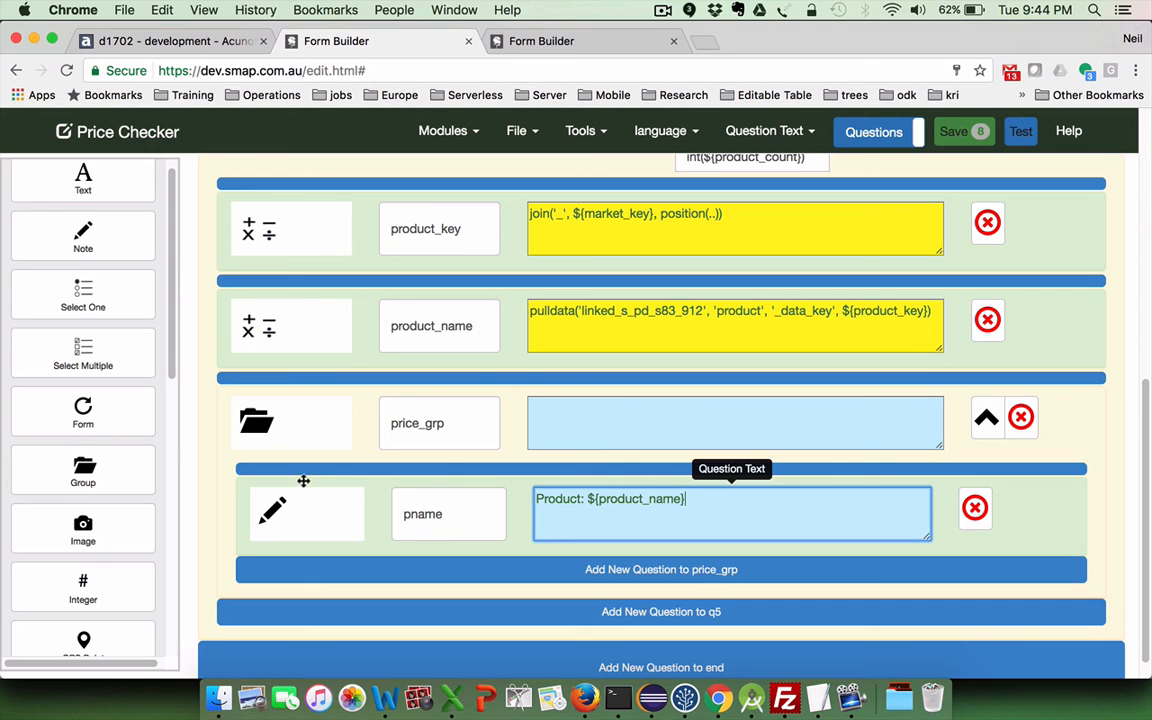
- Add a Decimal question named price below pname inside the price_grp group
{"action": "scroll", "coordinate": [105, 388], "scroll_direction": "down", "scroll_amount": 5}
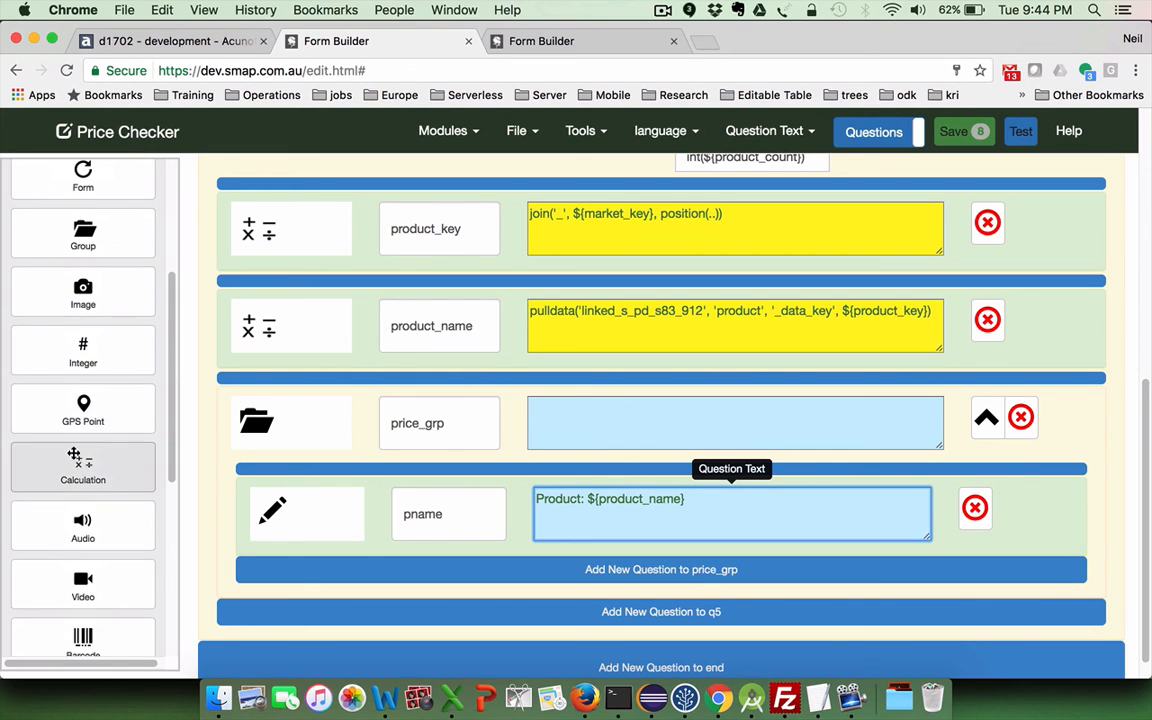
{"action": "scroll", "coordinate": [62, 519], "scroll_direction": "down", "scroll_amount": 2}
{"action": "scroll", "coordinate": [62, 522], "scroll_direction": "down", "scroll_amount": 4}
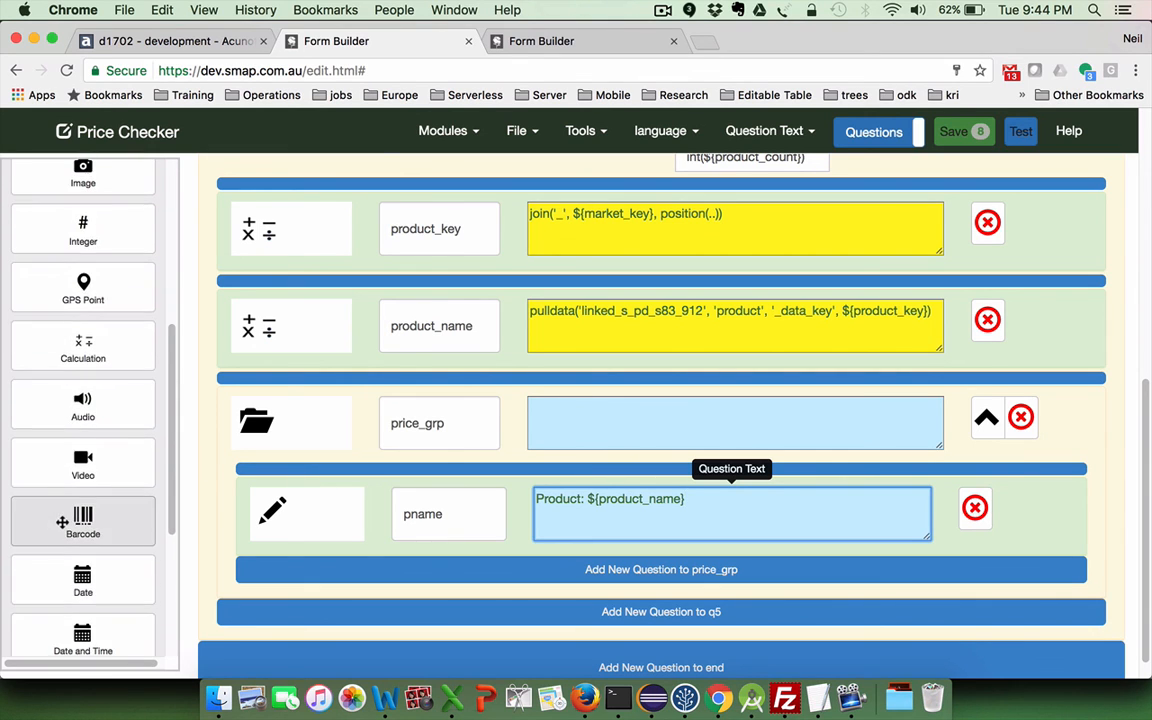
{"action": "scroll", "coordinate": [65, 525], "scroll_direction": "down", "scroll_amount": 1}
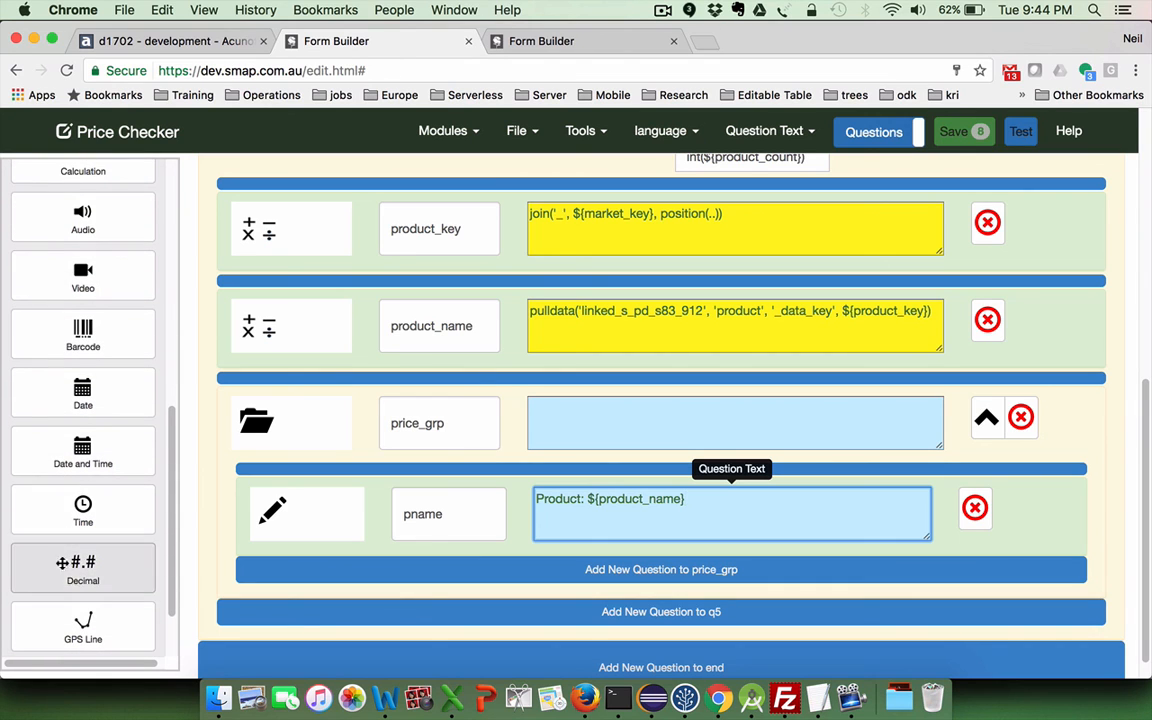
{"action": "left_click_drag", "start_coordinate": [69, 581], "coordinate": [493, 596]}
{"action": "left_click", "coordinate": [471, 614]}
{"action": "key", "text": "BackSpace"}
{"action": "key", "text": "BackSpace"}
{"action": "key", "text": "BackSpace"}
{"action": "key", "text": "BackSpace"}
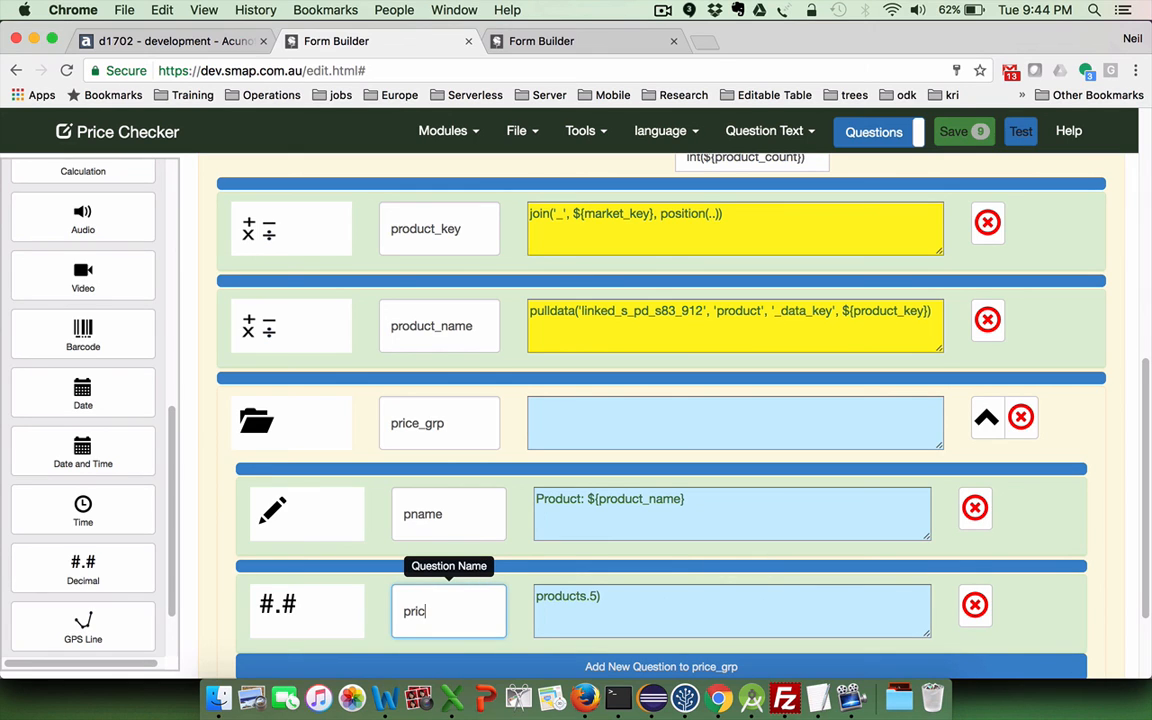
{"action": "type", "text": "ice"}
- Set the price question's text to "Get the price" and save the form
{"action": "left_click", "coordinate": [621, 596]}
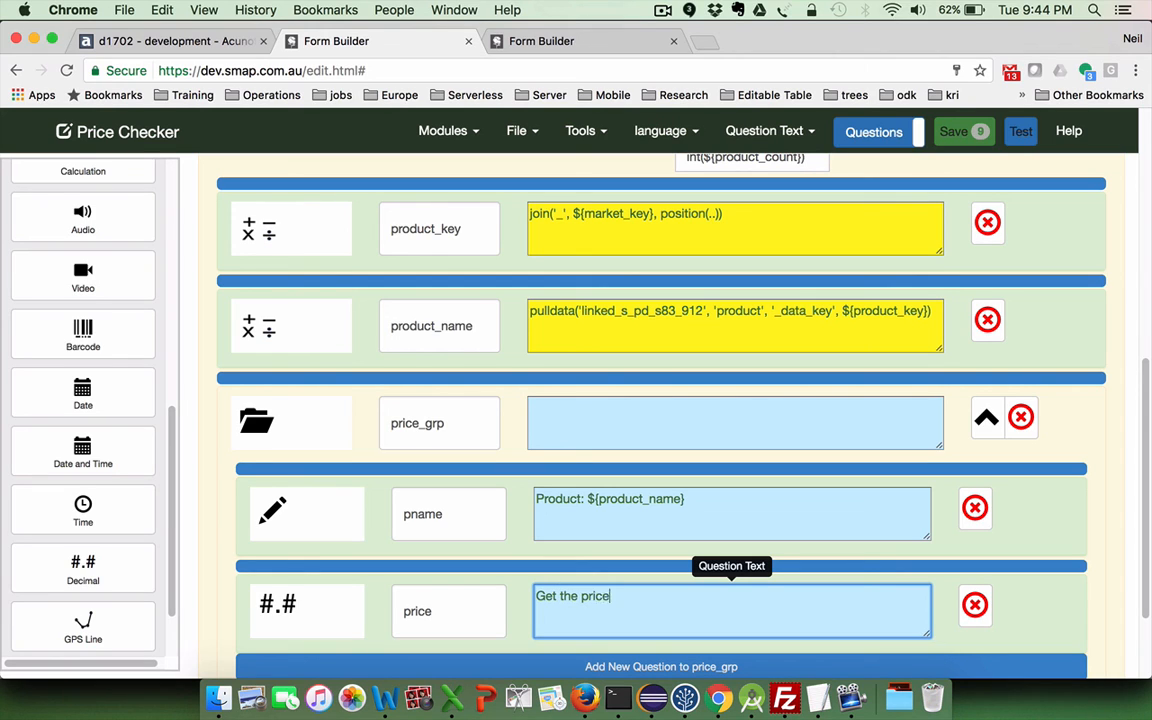
{"action": "scroll", "coordinate": [661, 585], "scroll_direction": "down", "scroll_amount": 3}
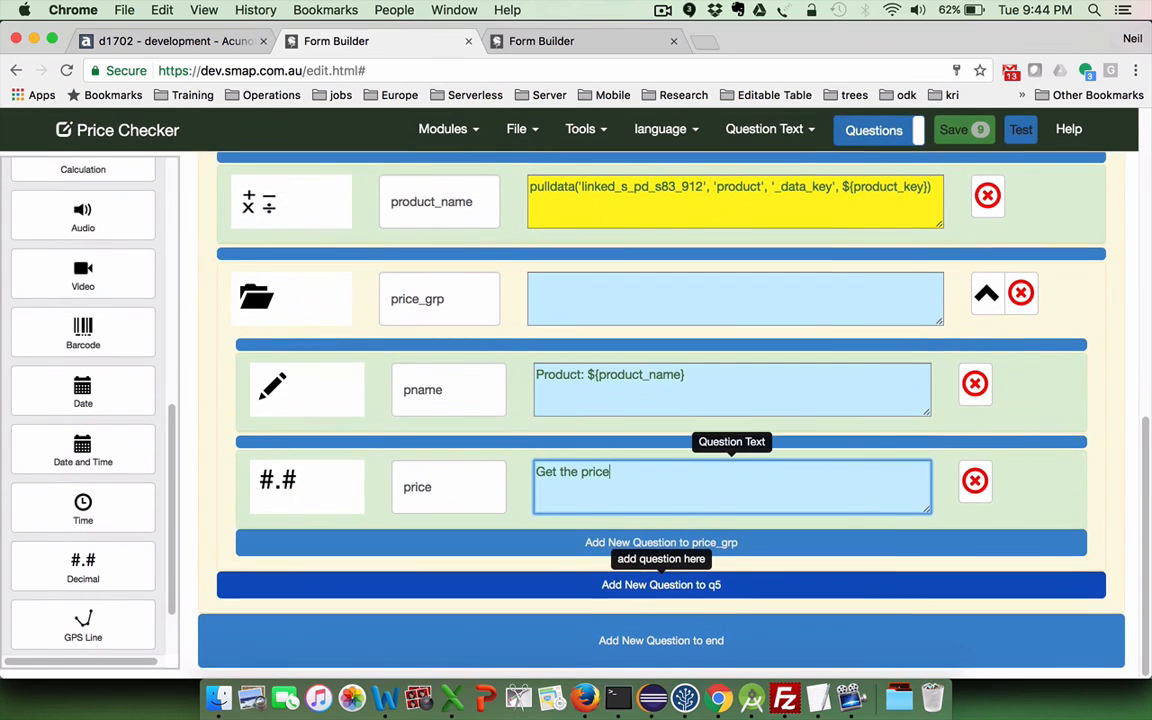
{"action": "left_click", "coordinate": [968, 134]}
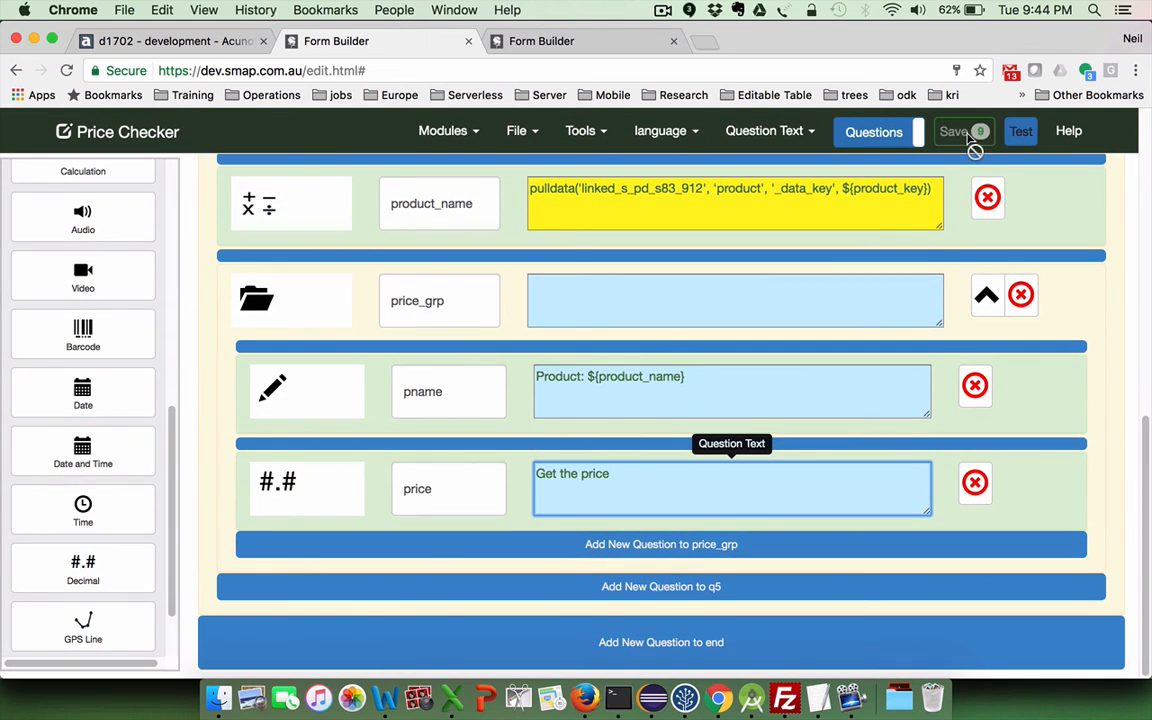